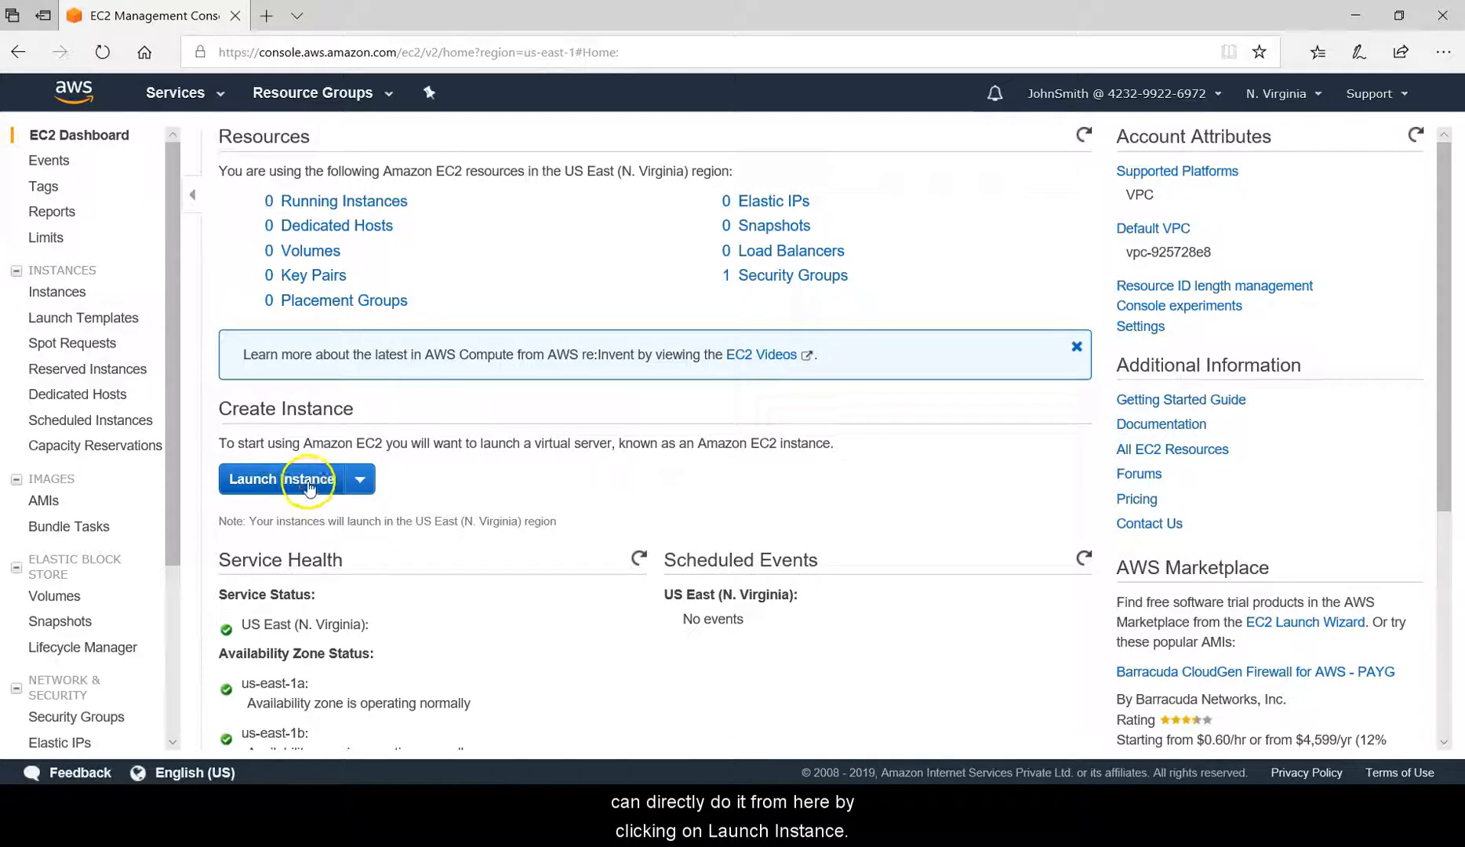
- Start launching an EC2 instance and search the AMIs for "Centos", listing the AWS Marketplace results
click(308, 481)
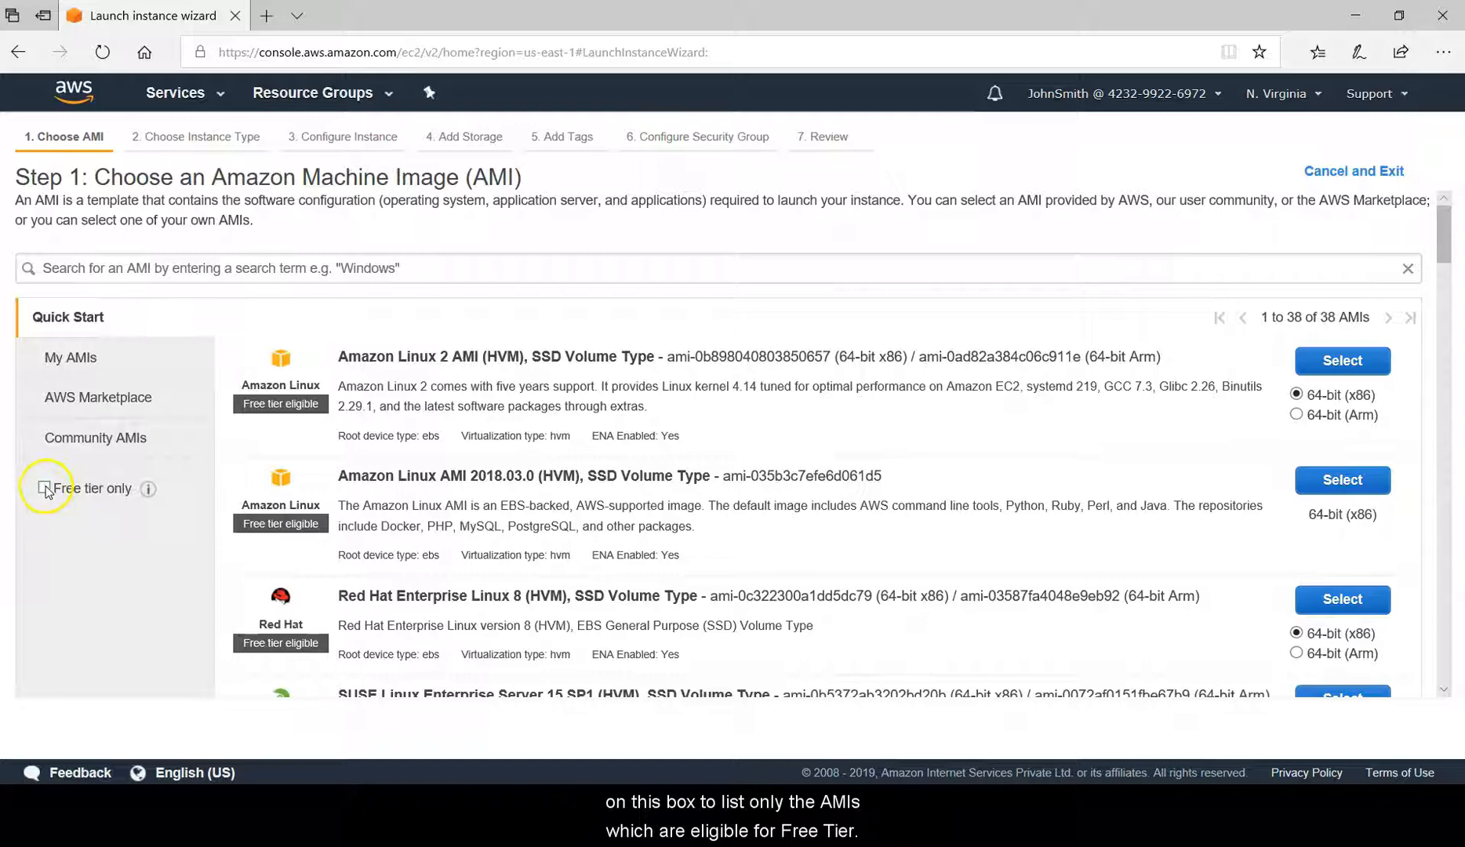
drag(1445, 235, 1432, 180)
click(882, 267)
text(Centos)
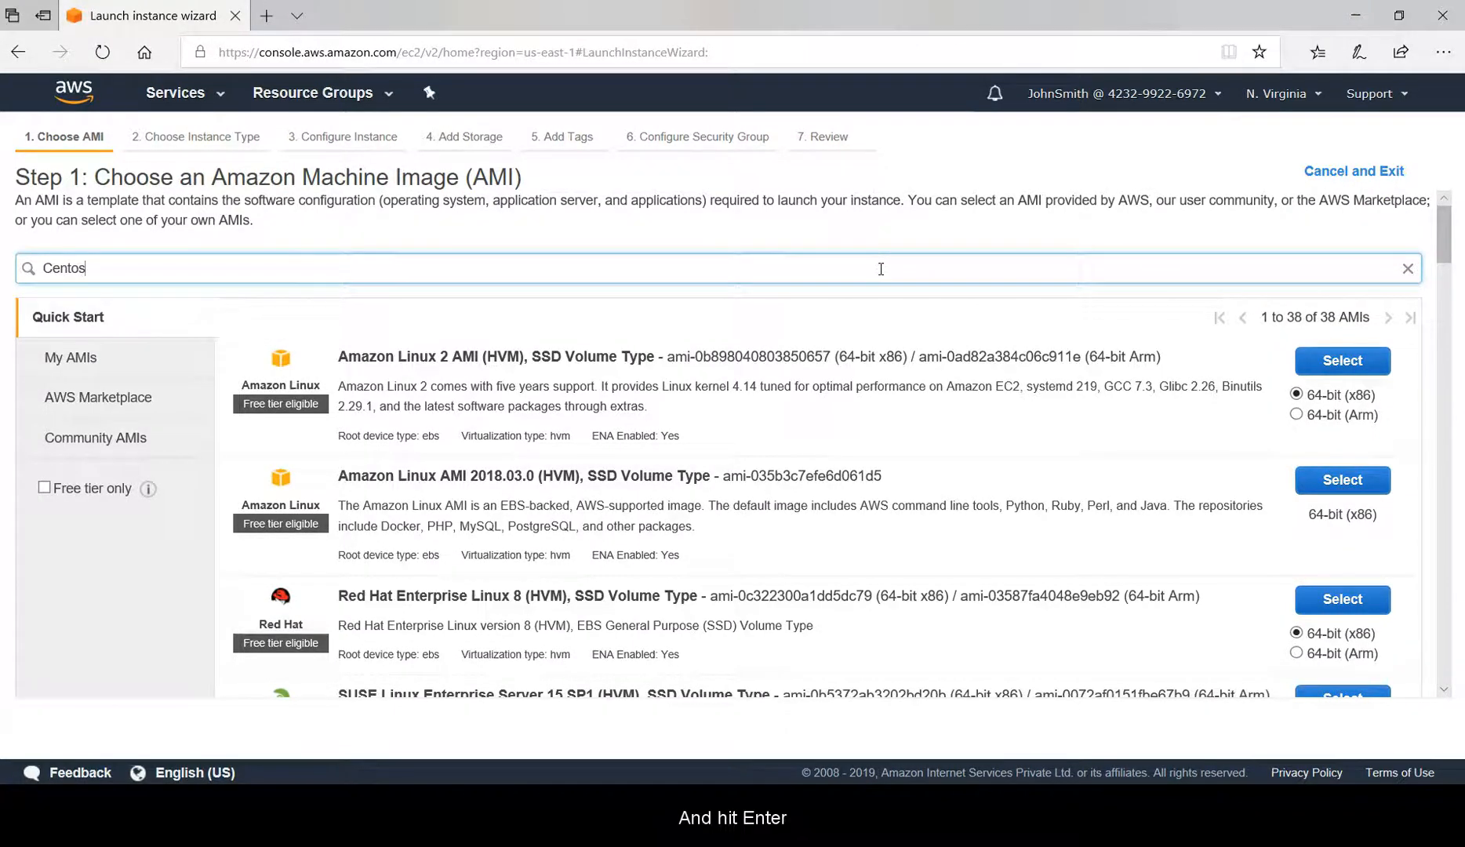
key(Return)
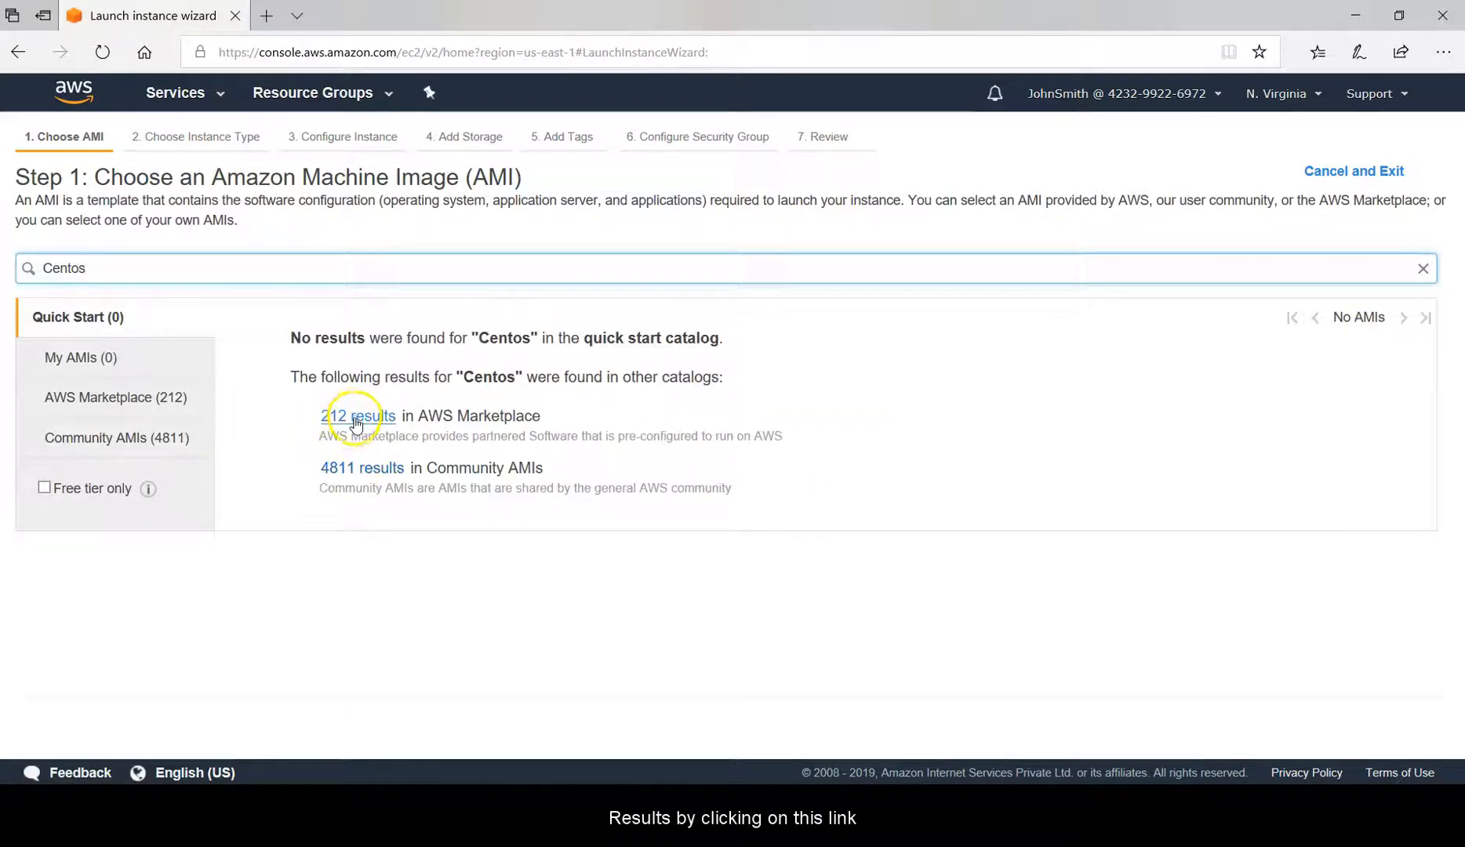
click(354, 423)
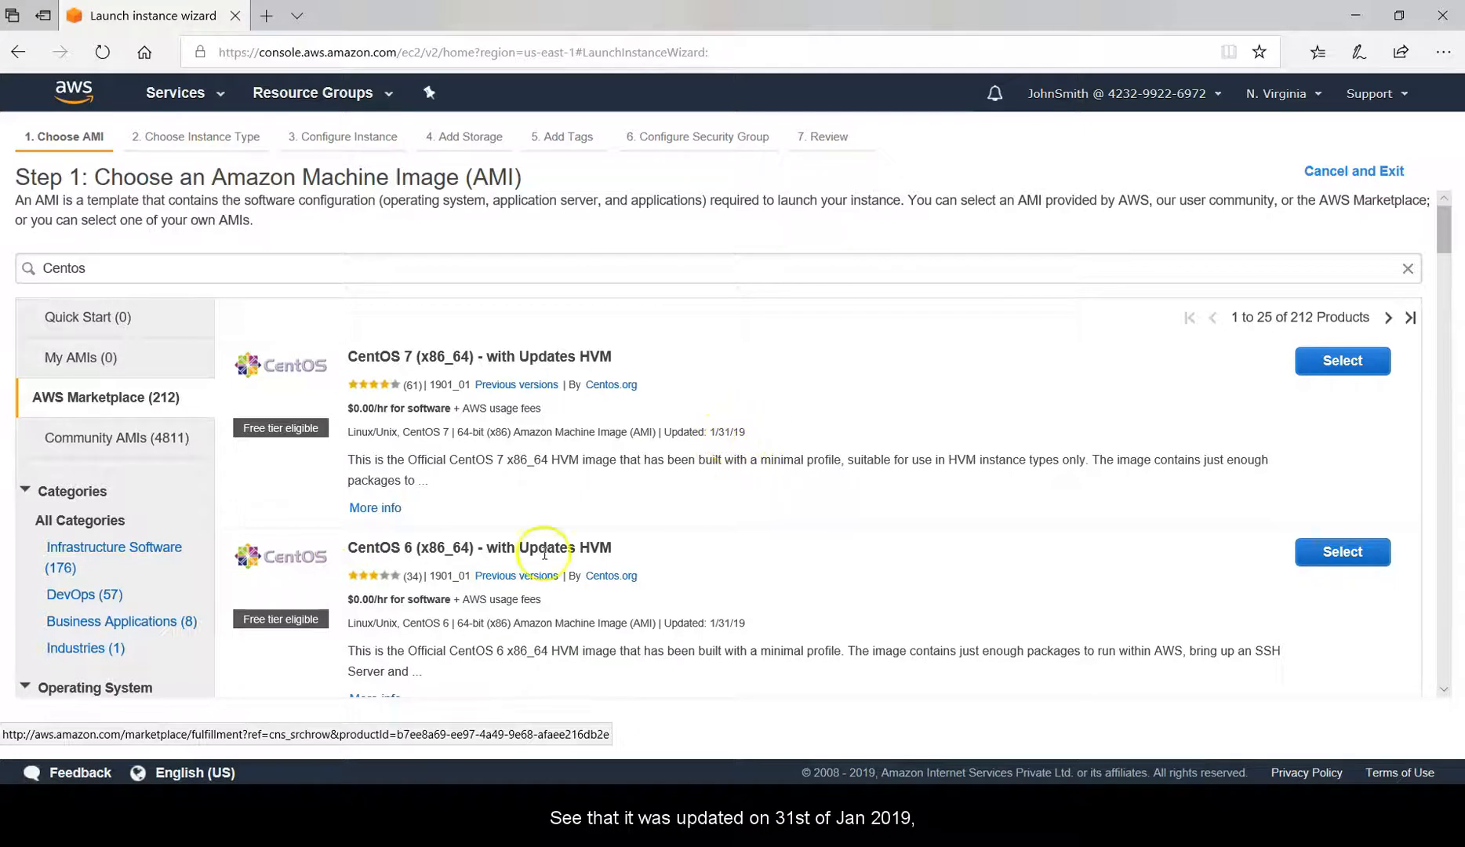
- Review the product highlights of the CentOS 7 (x86_64) - with Updates HVM image, select it, and continue with the t2.micro instance type
click(376, 509)
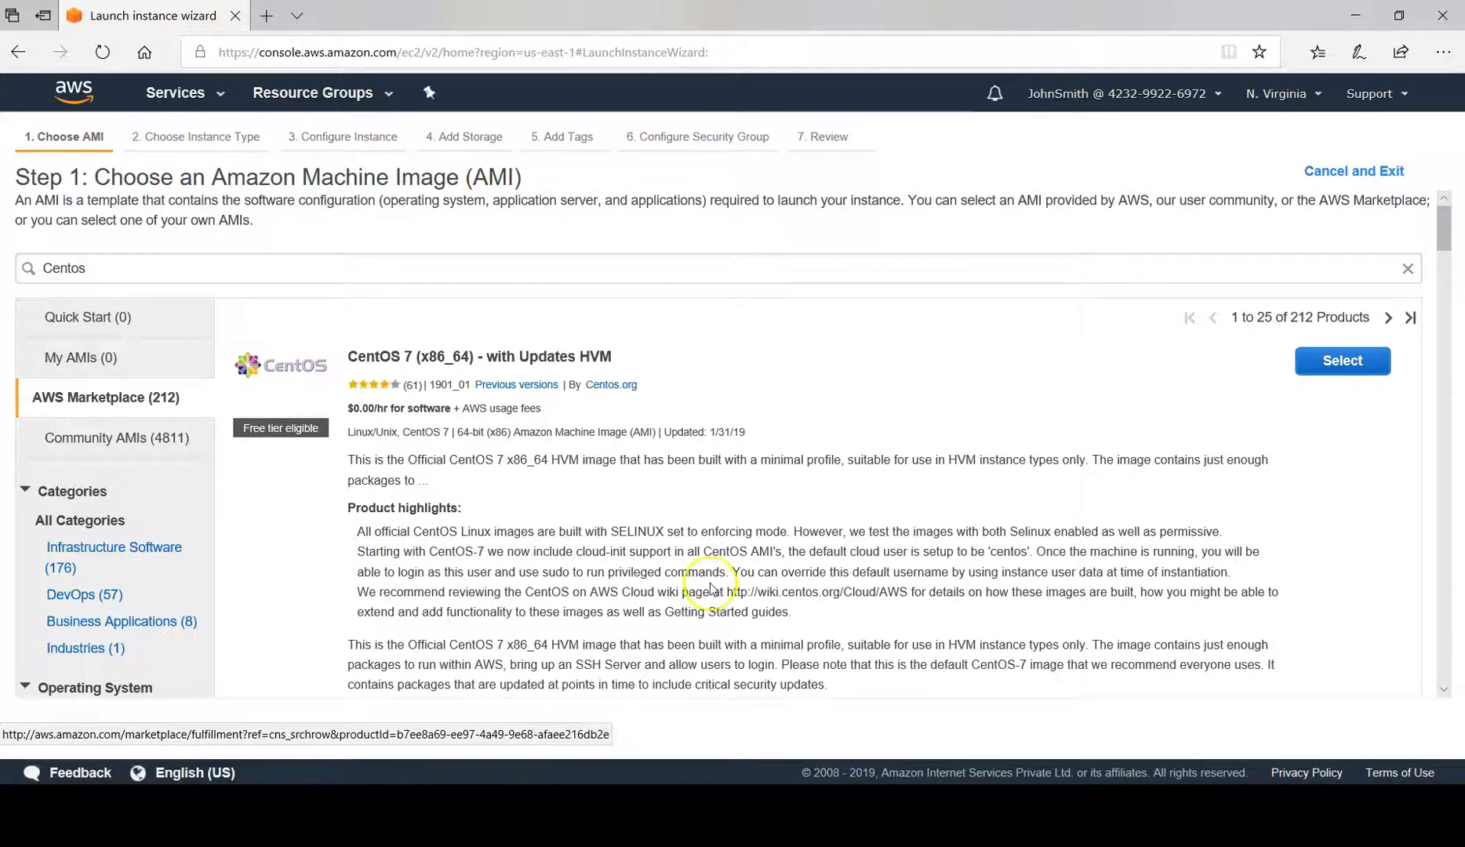
drag(786, 554, 1022, 552)
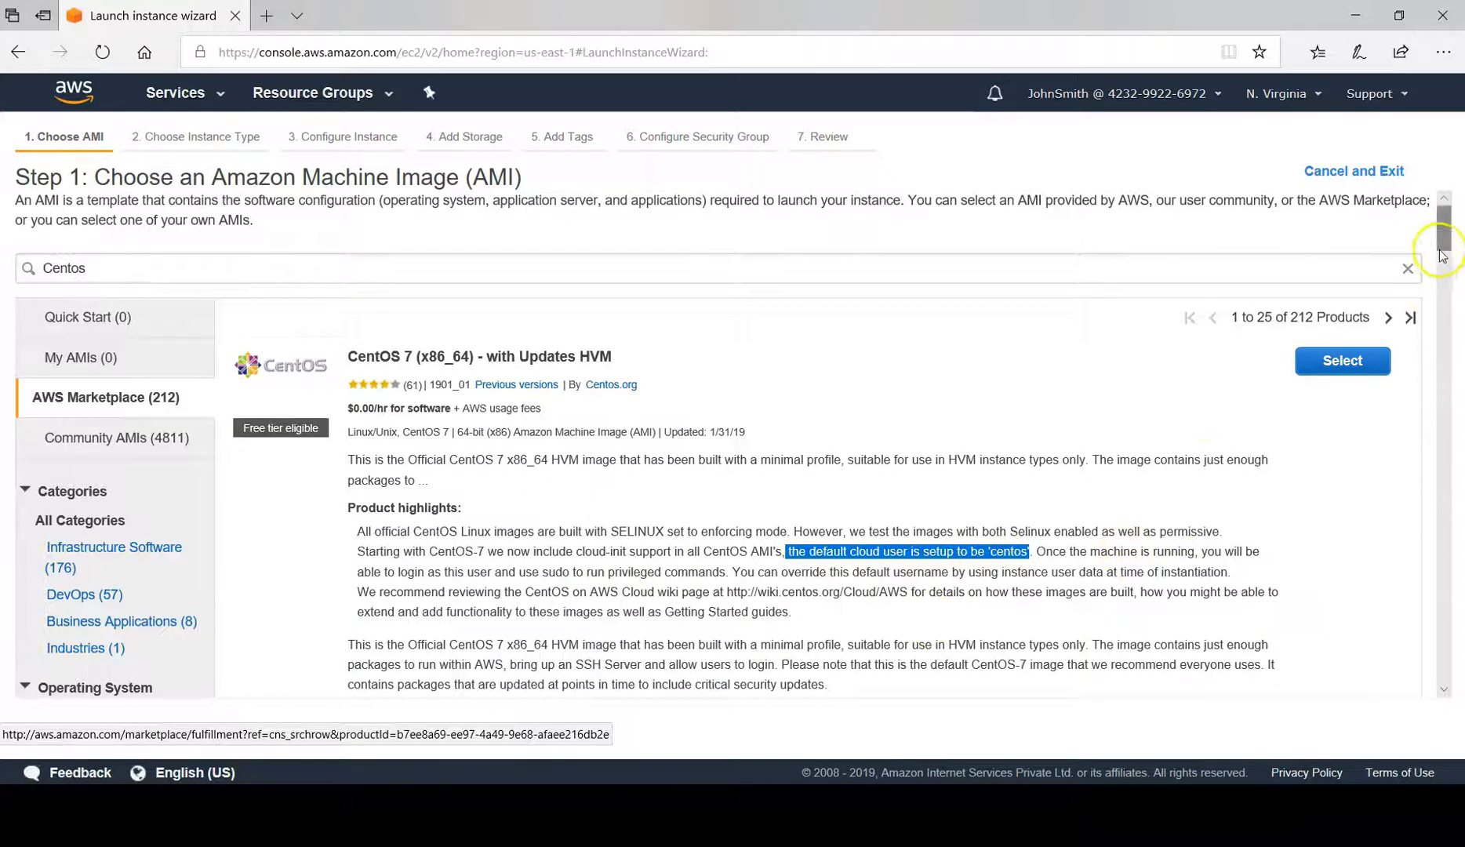
scroll(1443, 239, down, 2)
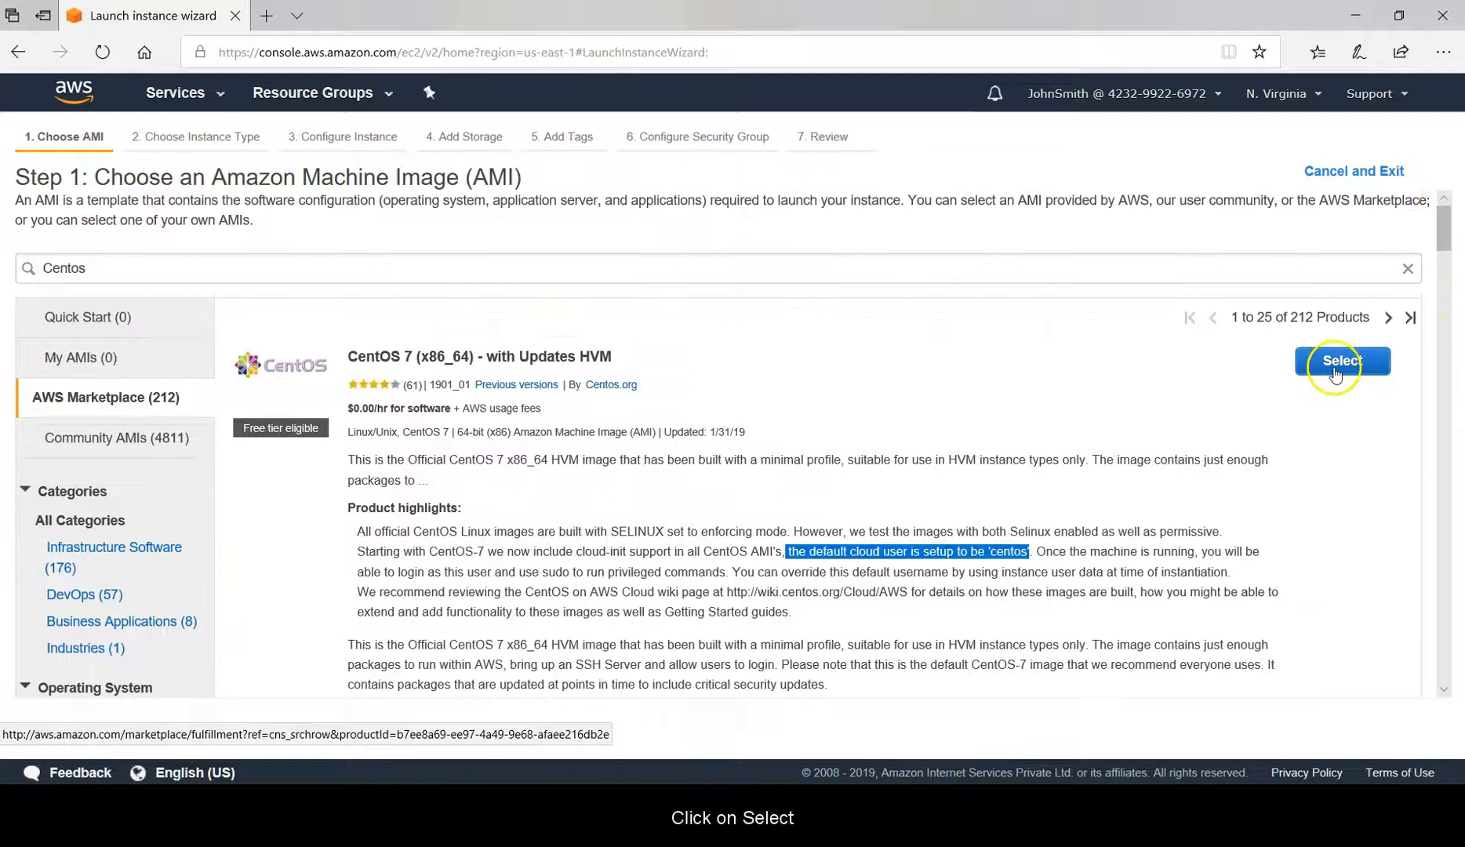
click(1336, 360)
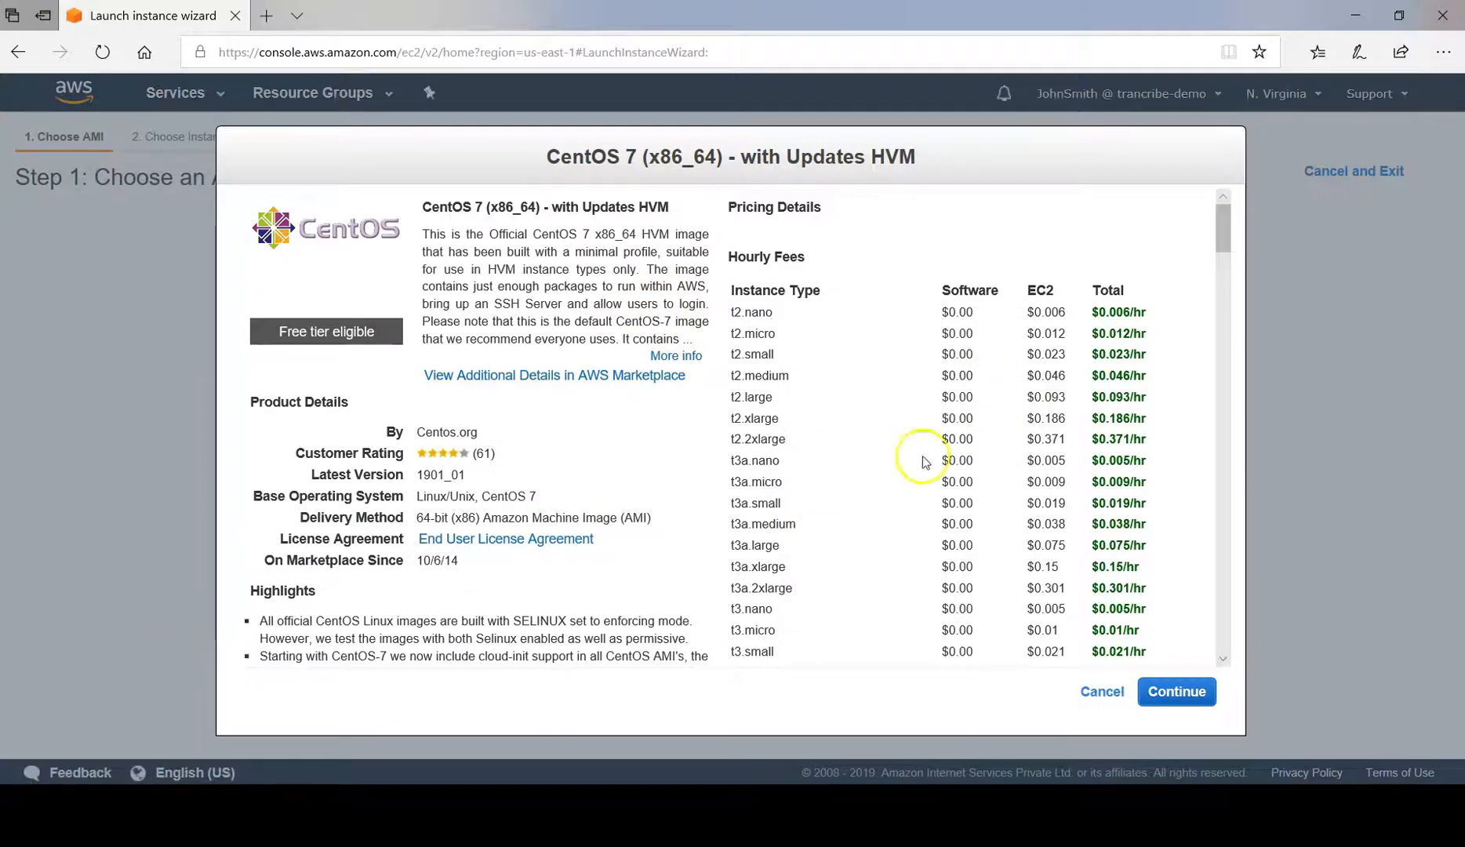
click(1167, 694)
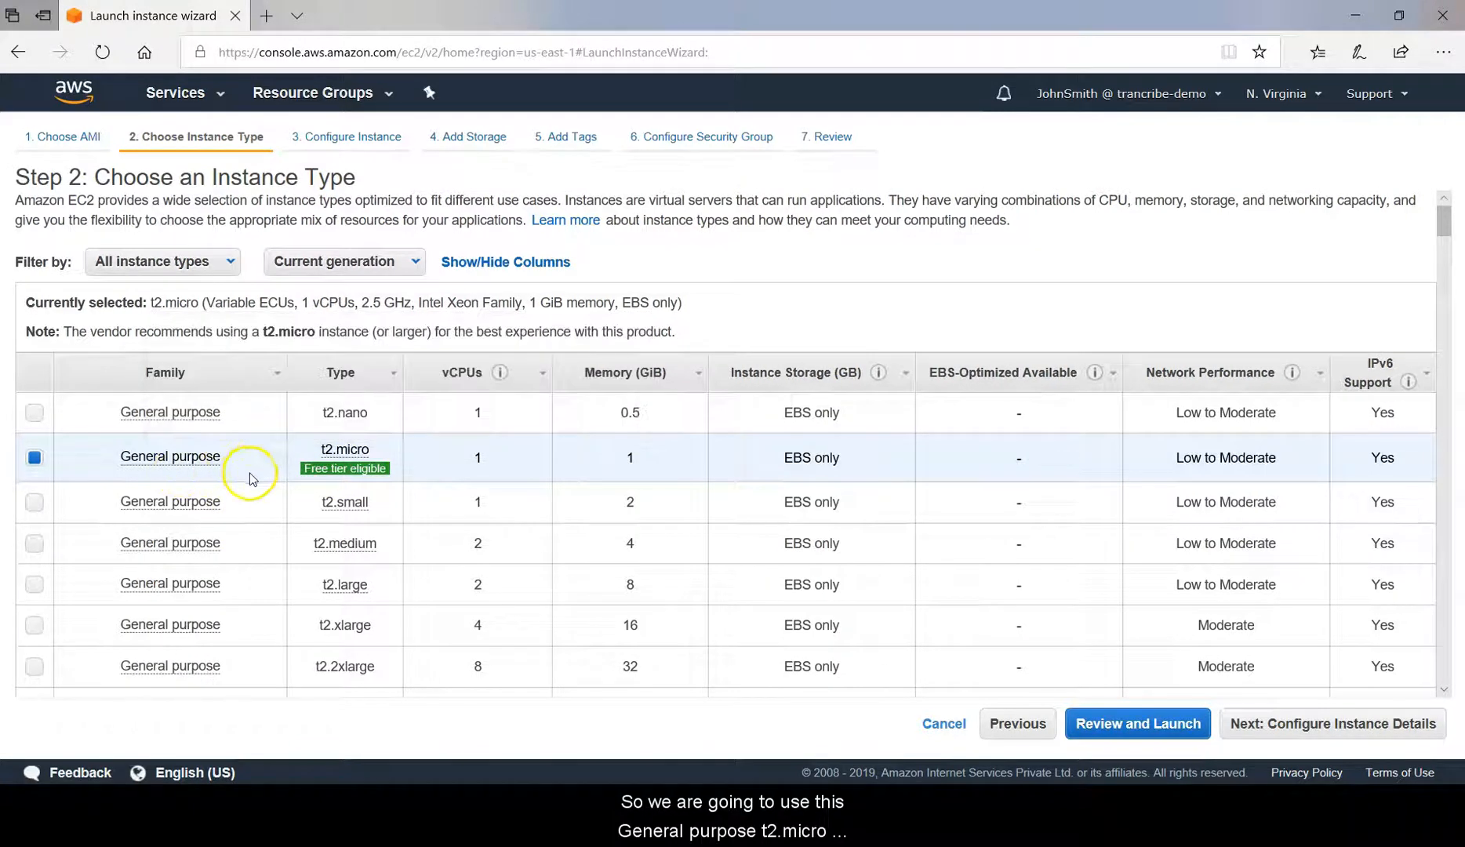
mouse_move(363, 475)
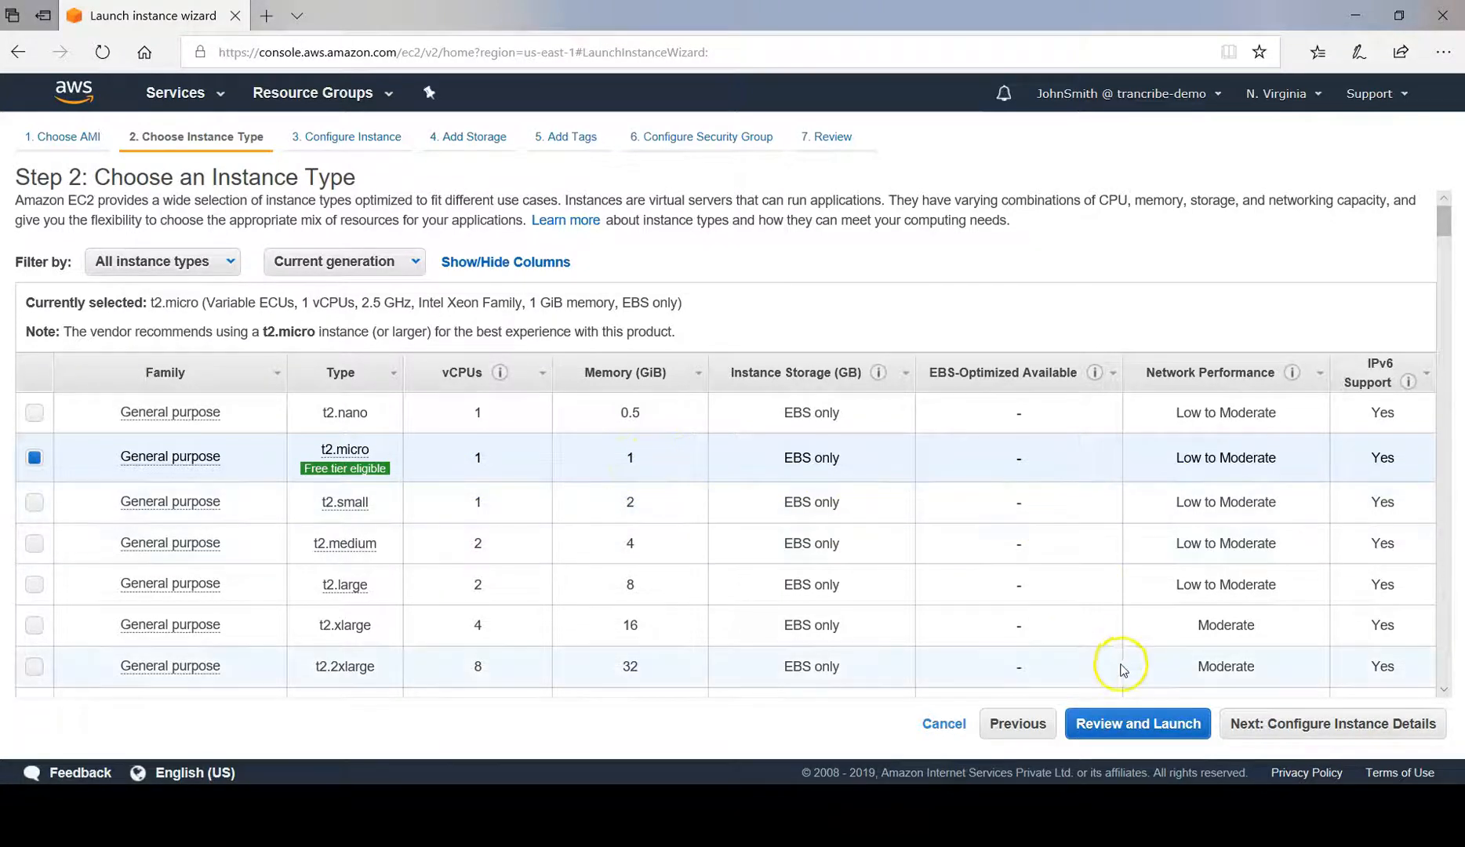
click(1312, 736)
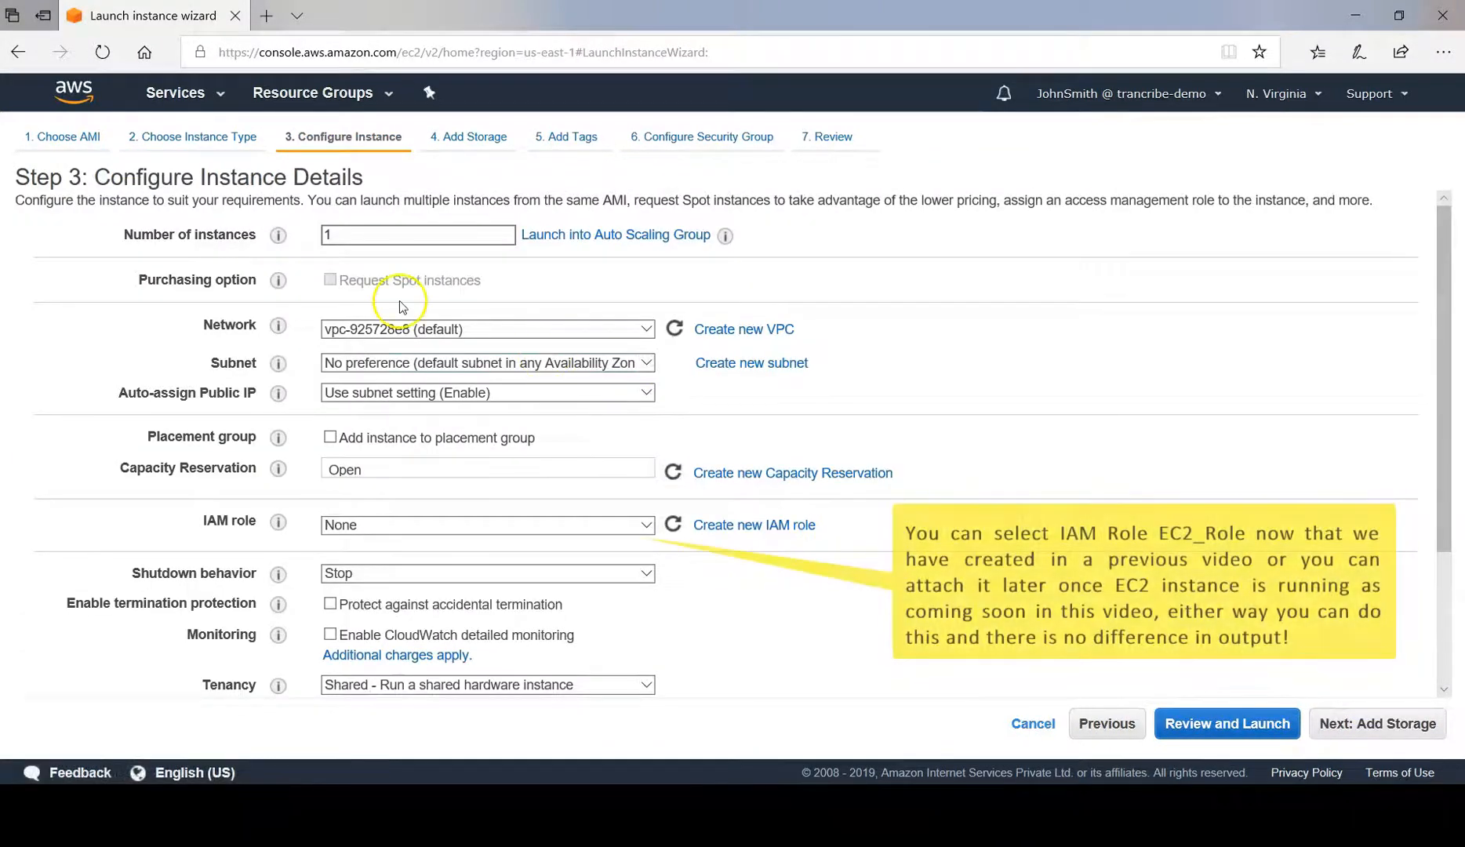
- Configure the instance details with No preference for the subnet and Auto-assign Public IP set to Enable, then continue to storage
click(431, 236)
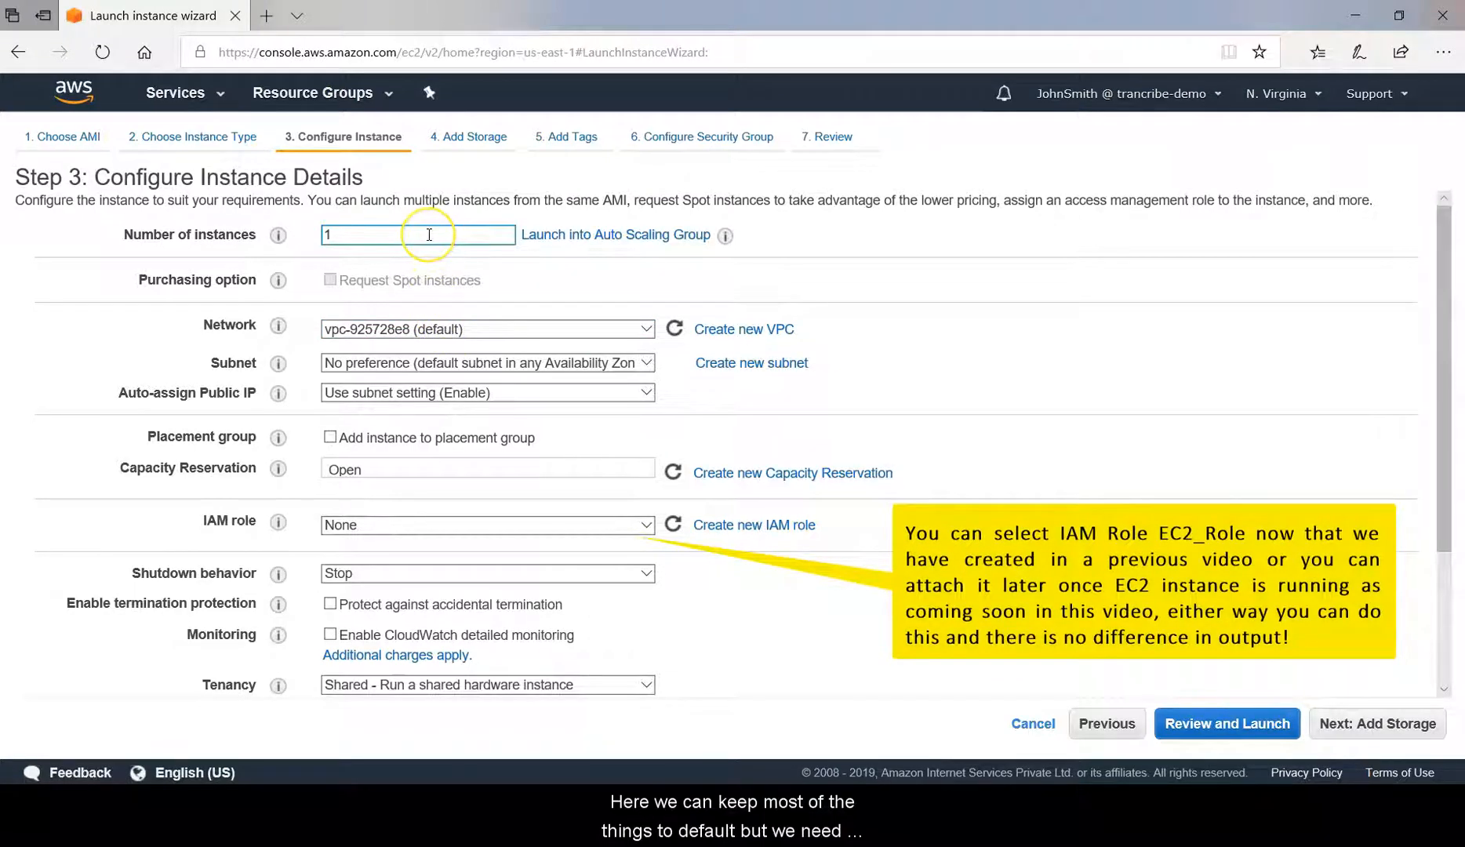
click(516, 364)
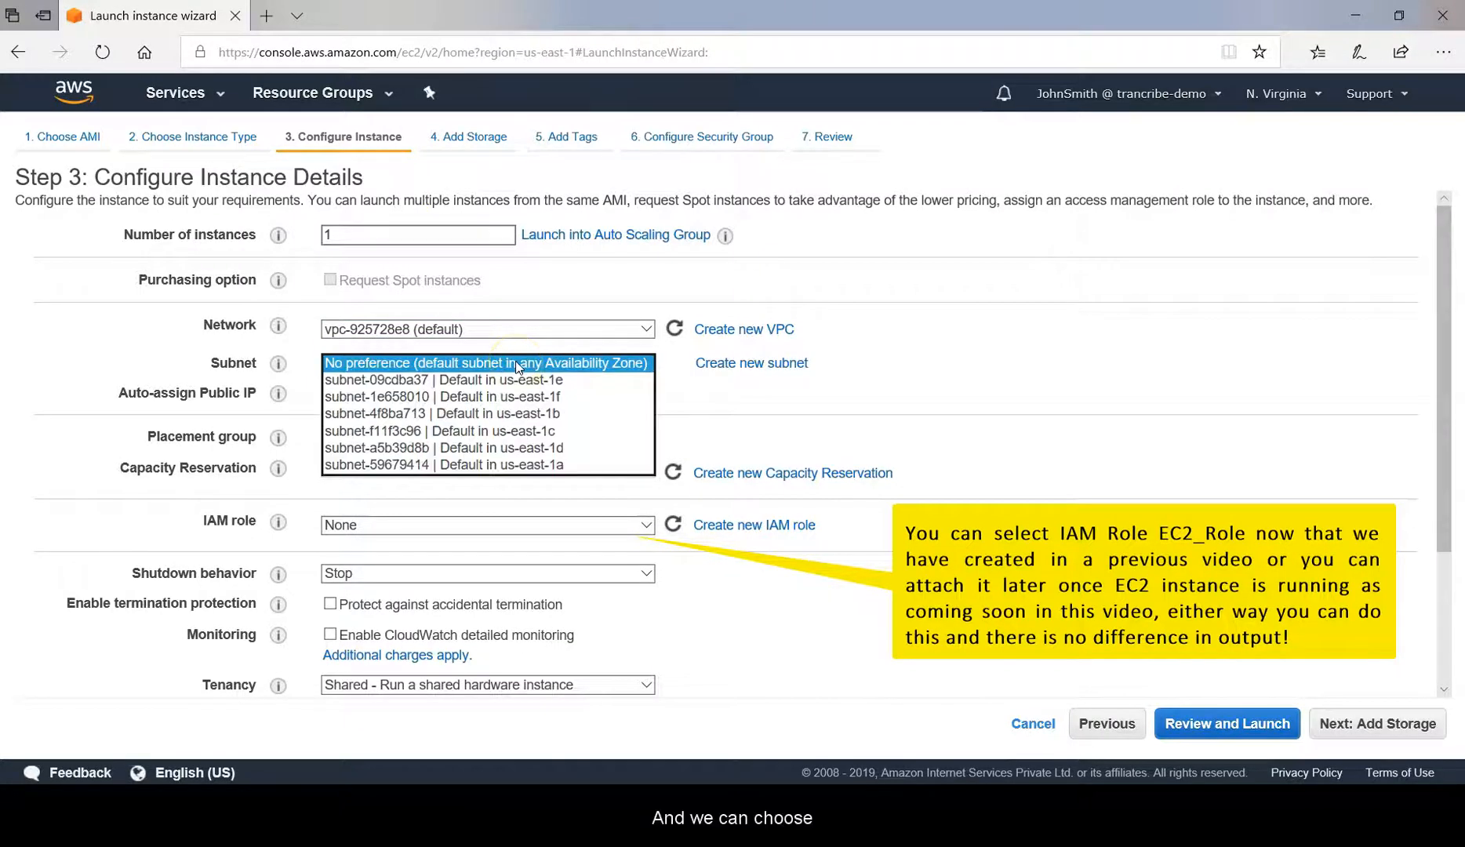
click(525, 367)
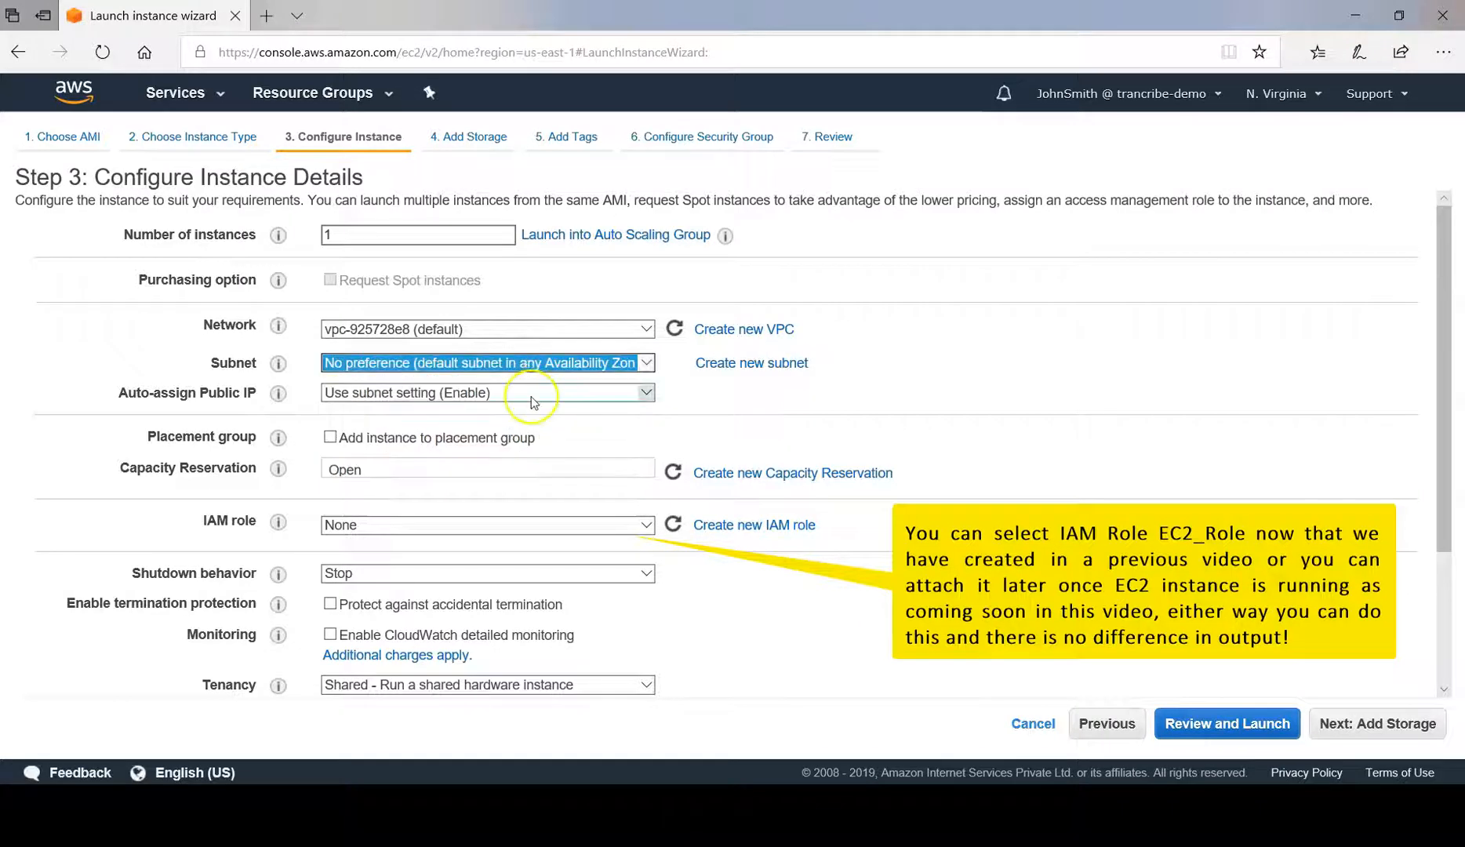
click(530, 396)
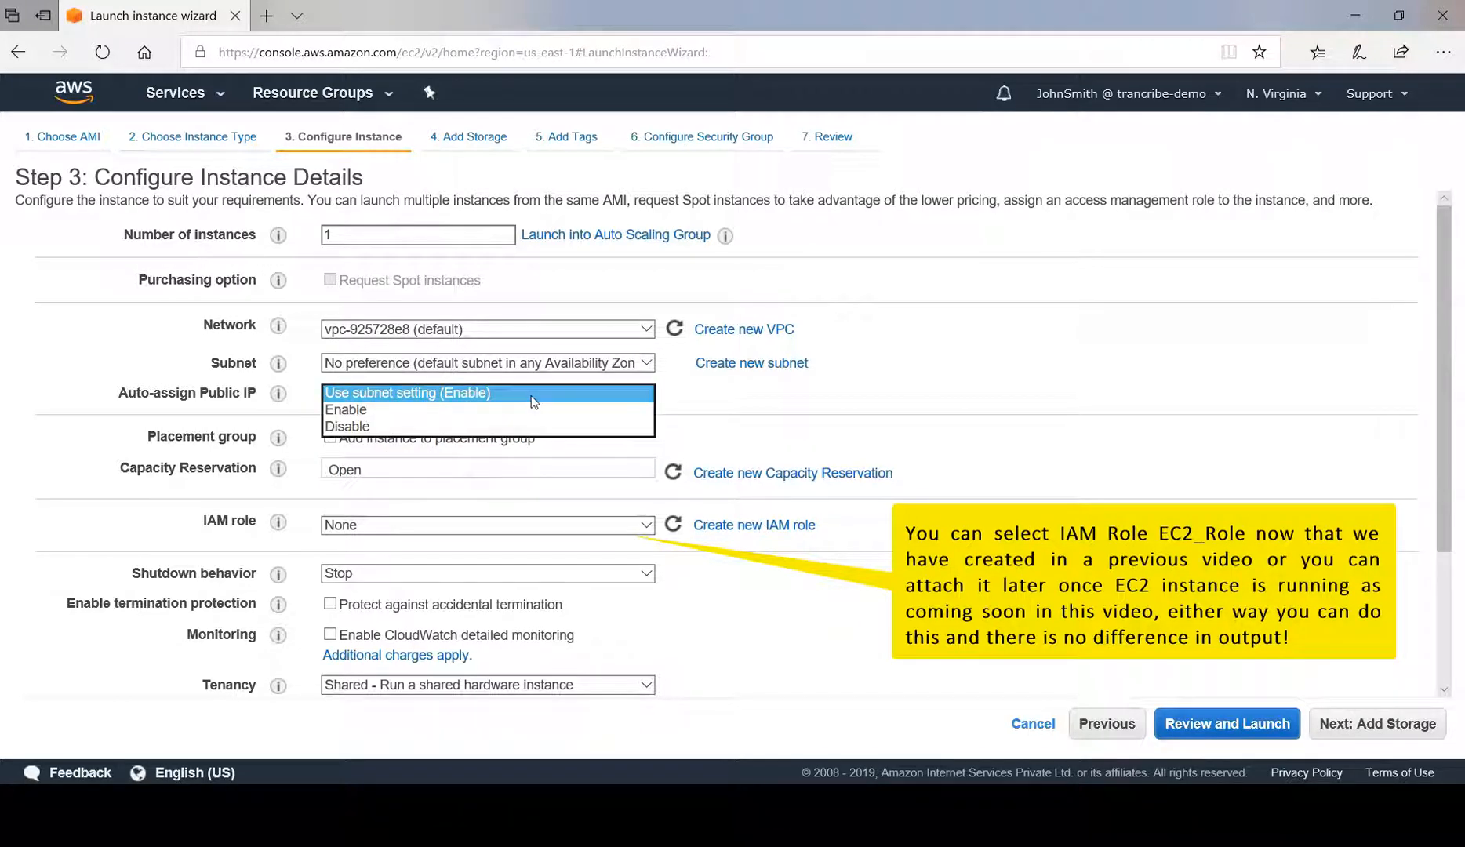
click(506, 410)
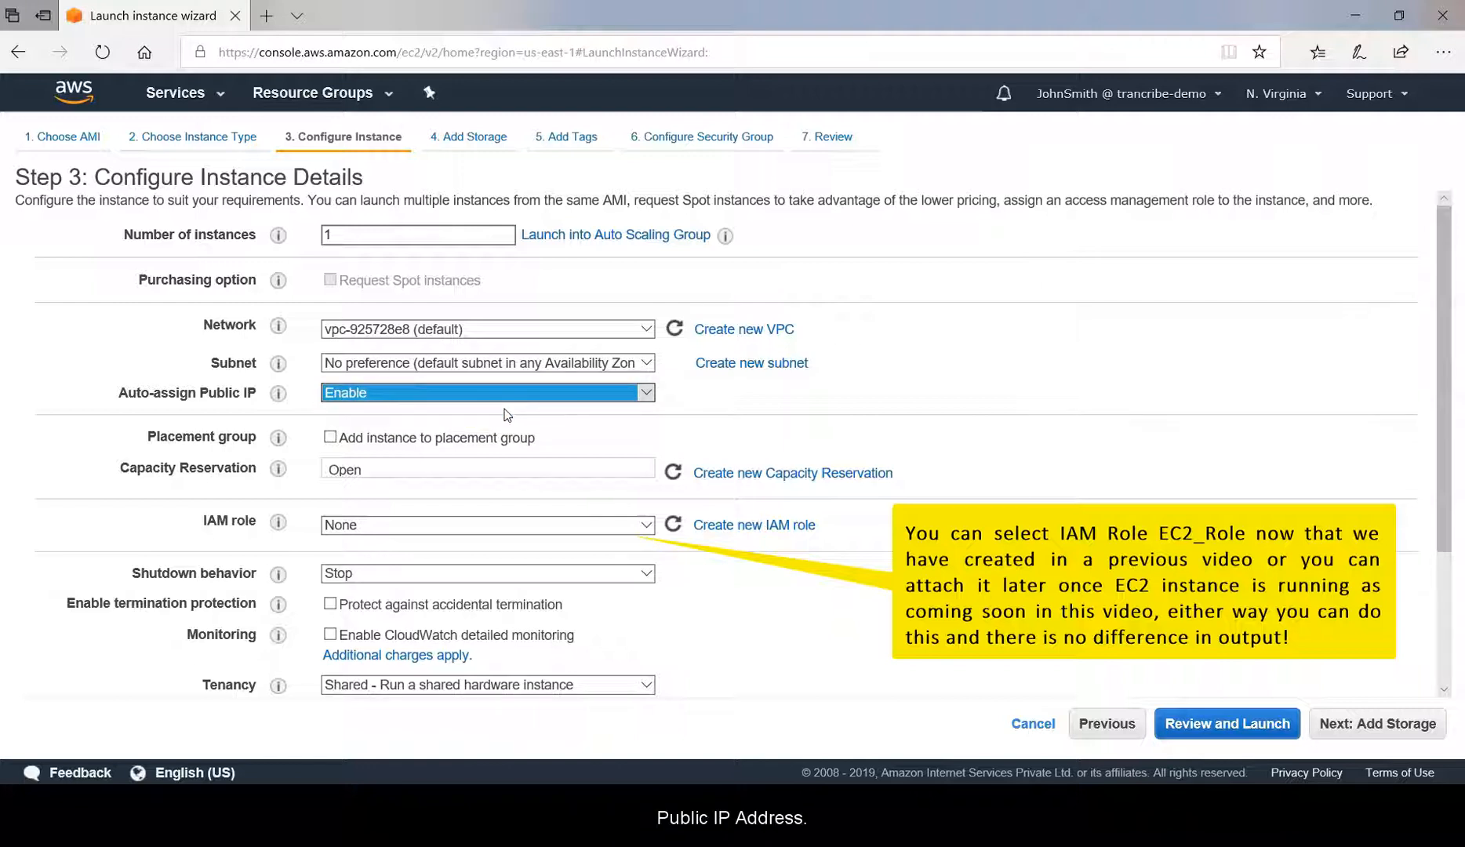
click(441, 464)
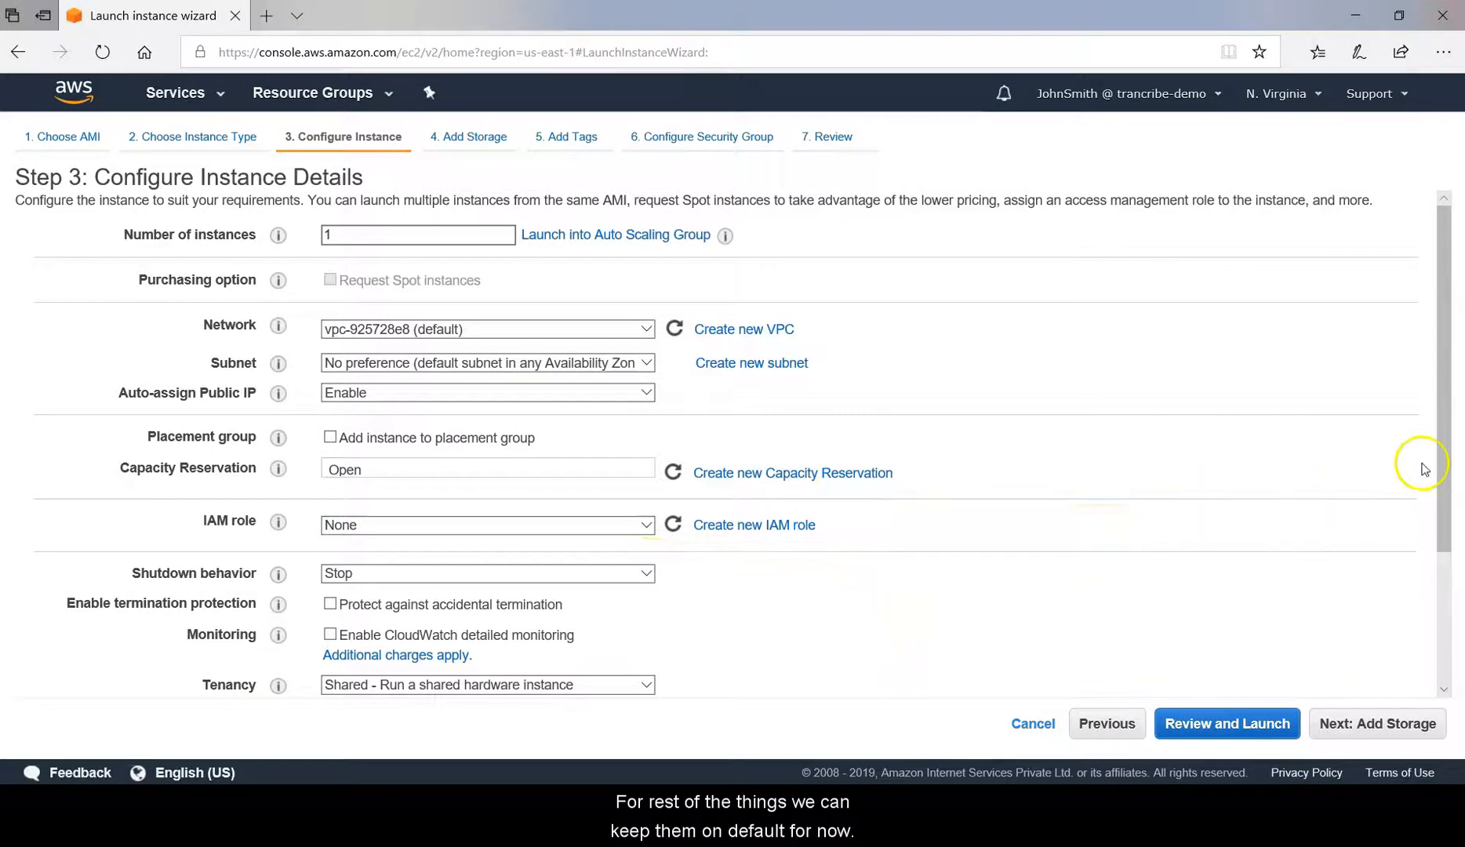
drag(1453, 427, 1451, 571)
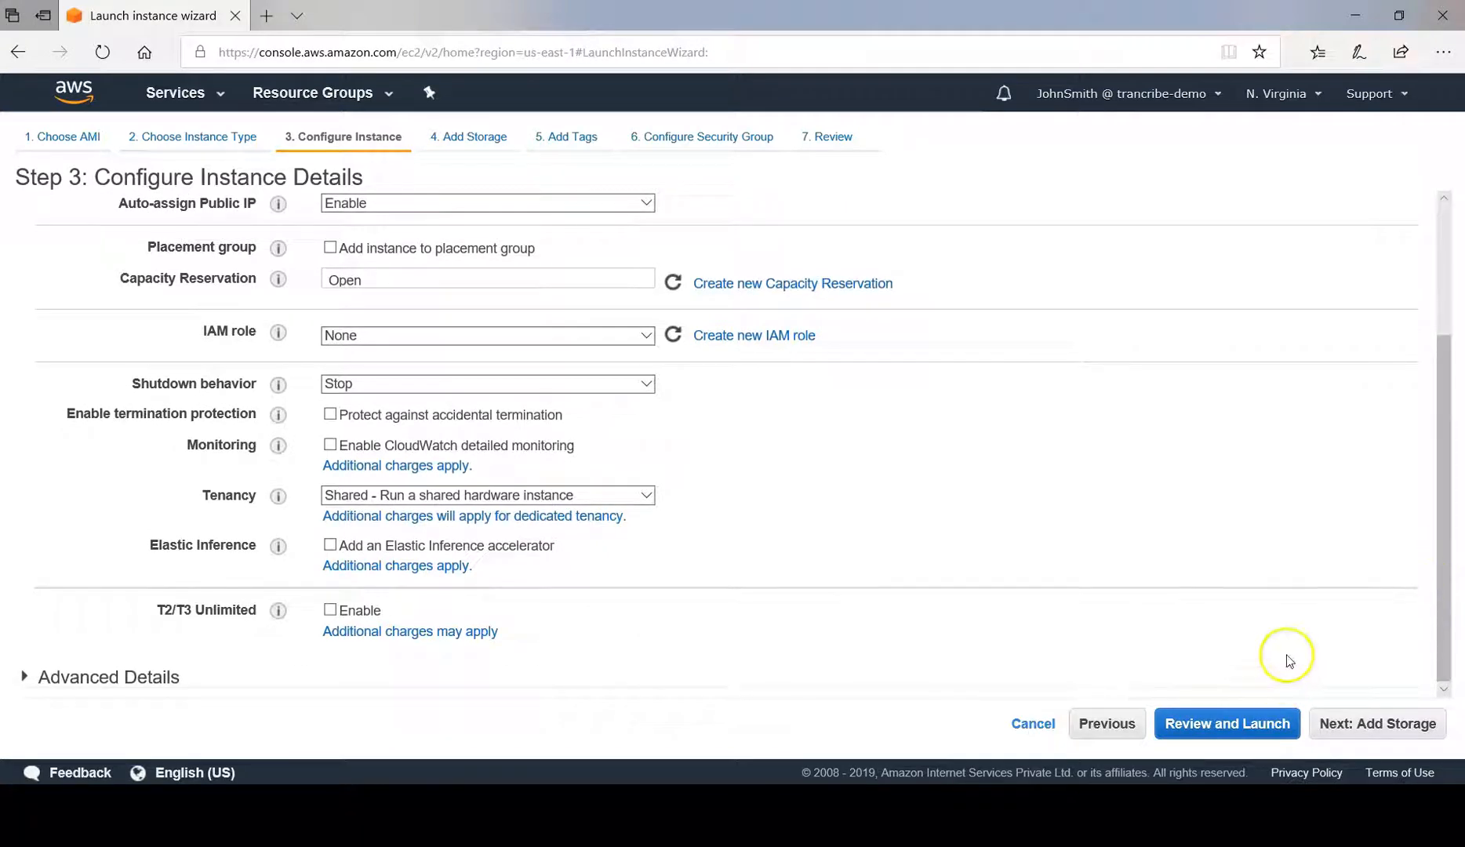
click(1370, 733)
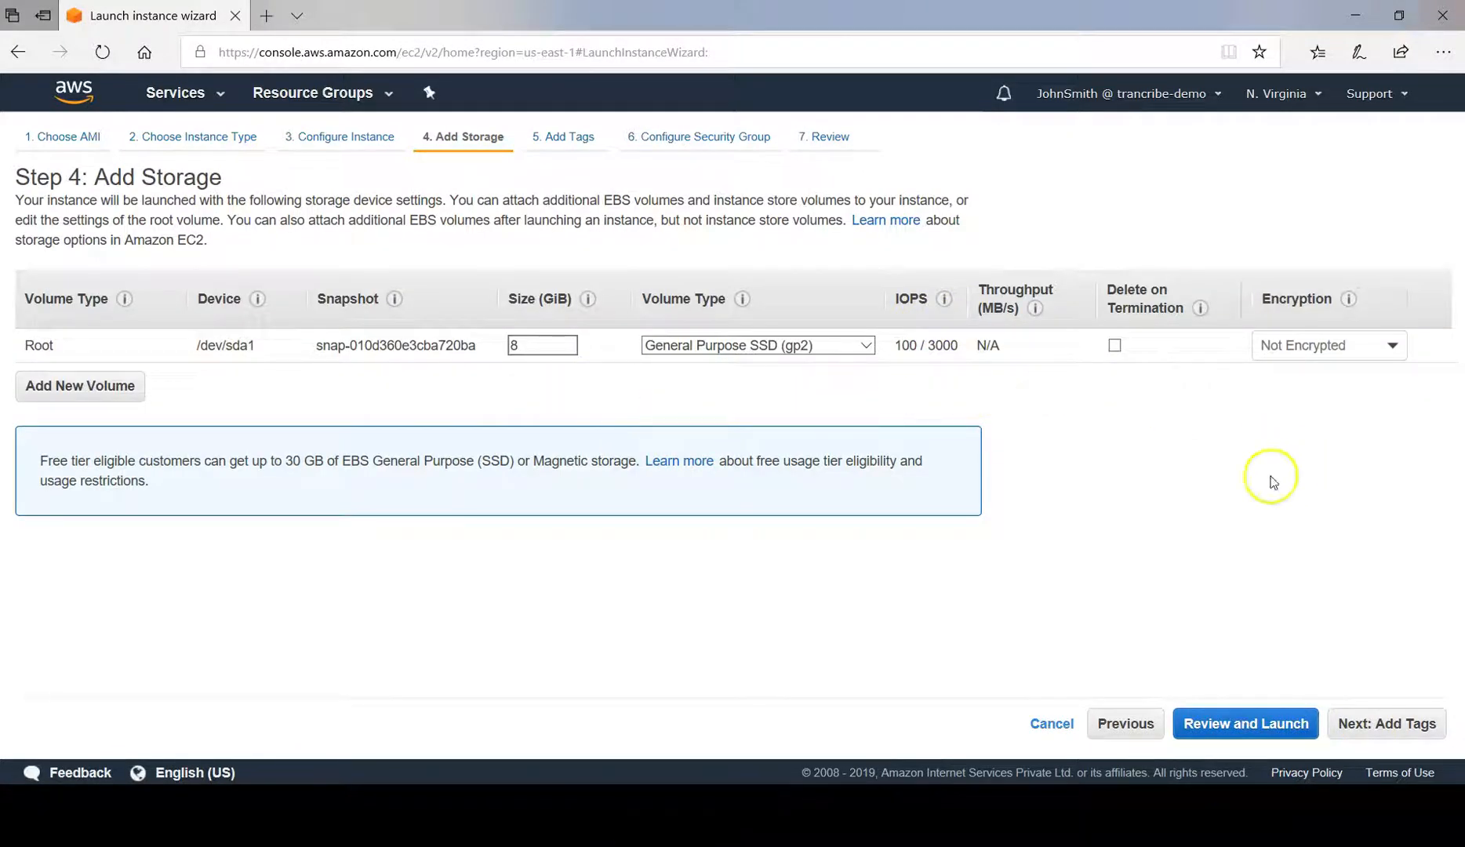
- Accept the default storage and add a tag with key Amazon-Transcribe and value CLI-Instance, then continue to the security group
click(1387, 723)
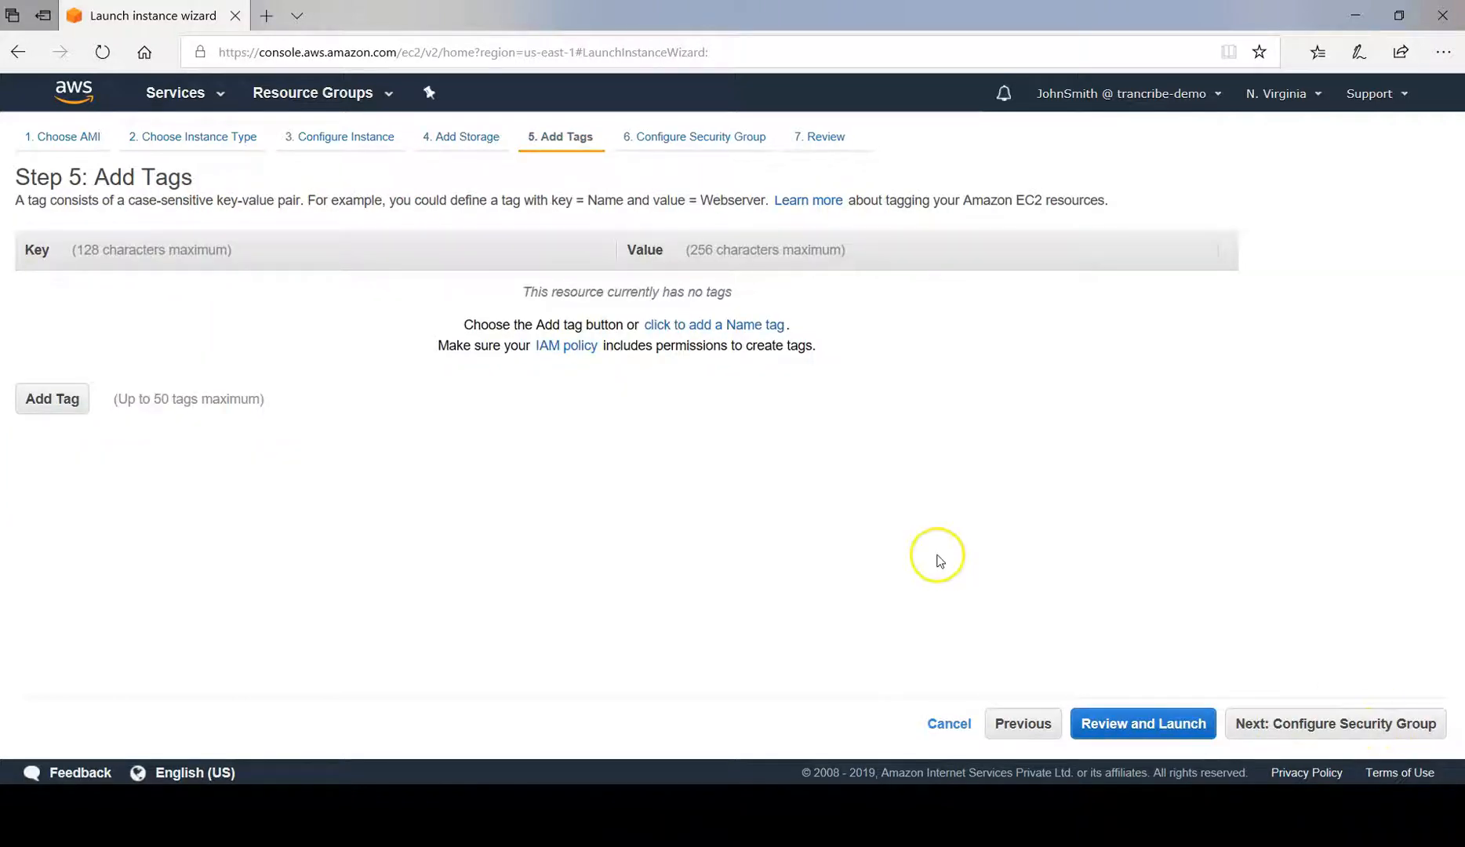
click(53, 400)
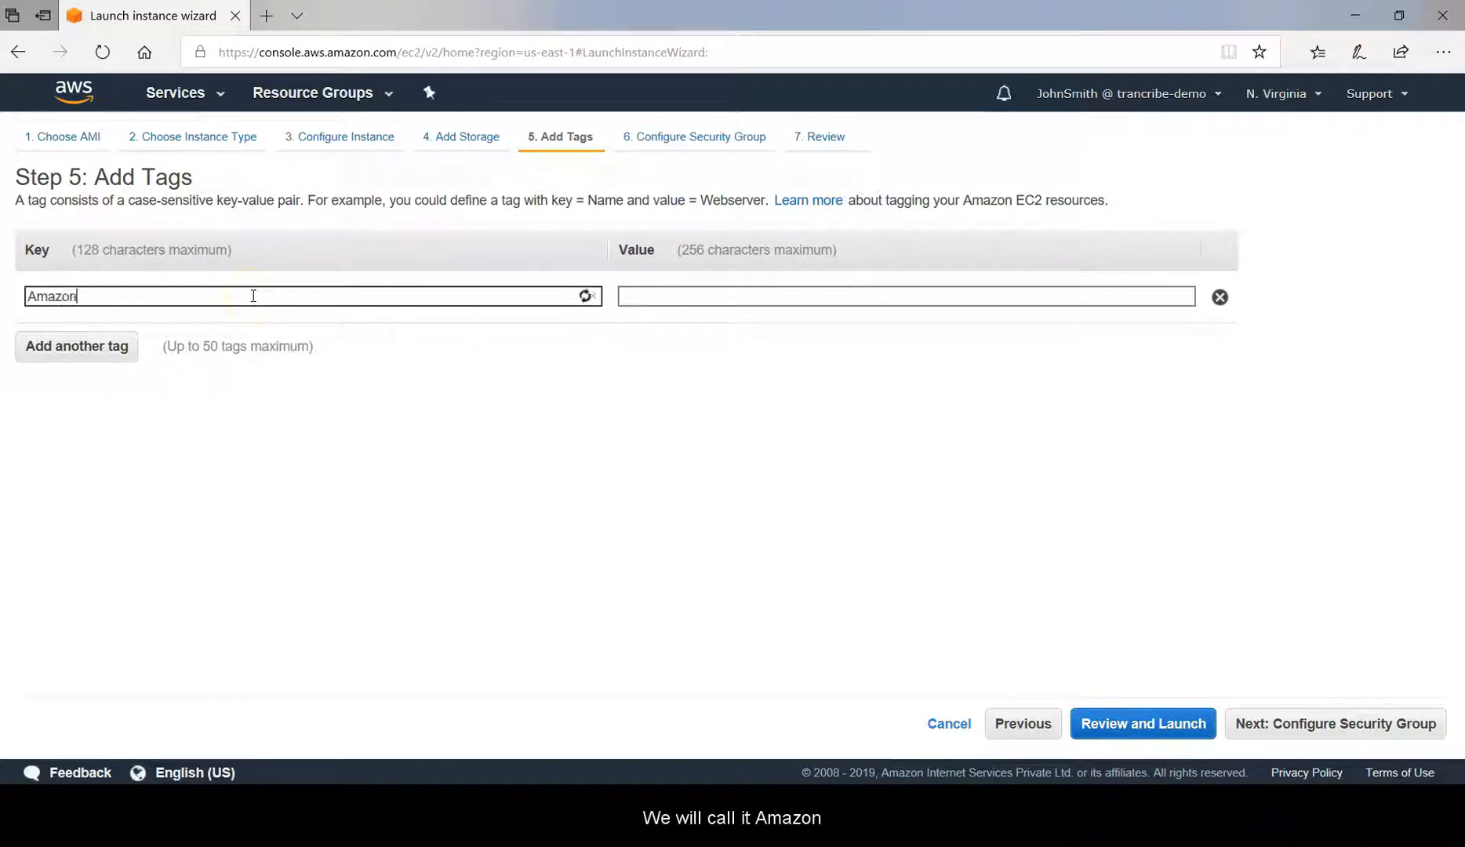
text(AmazonTranscribe)
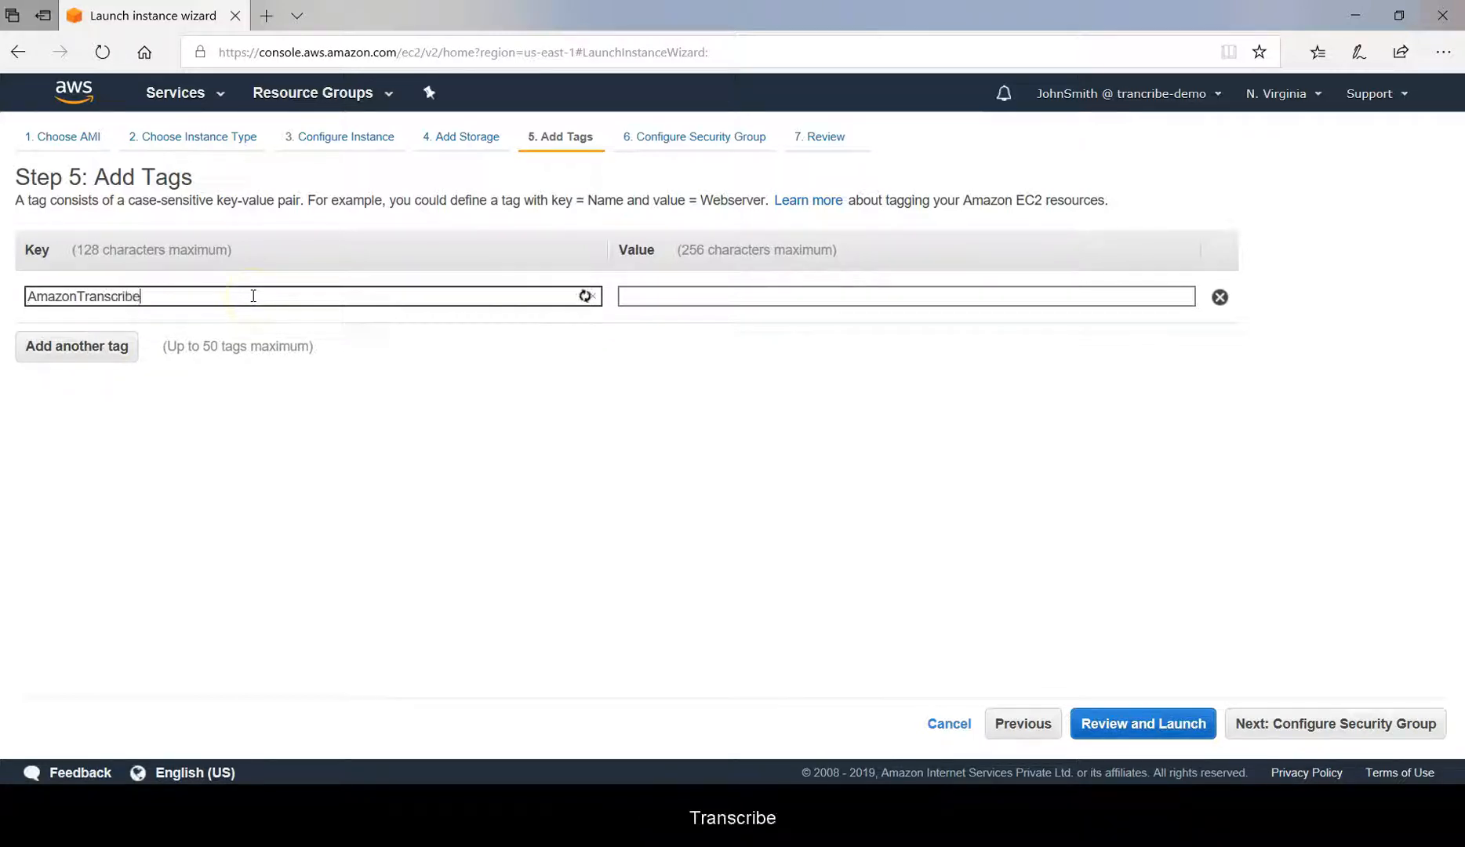
click(636, 298)
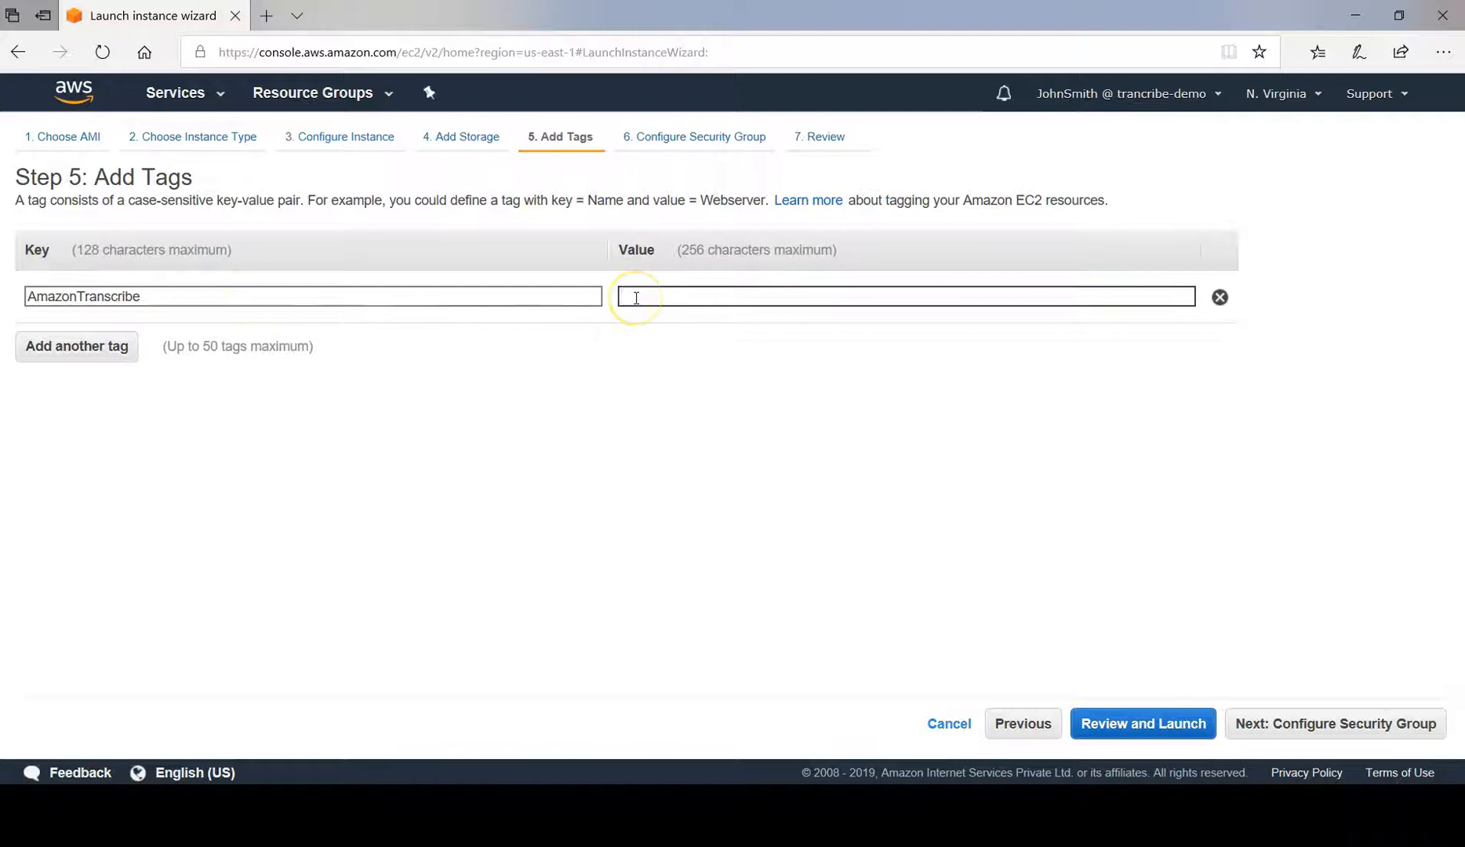
text(CLI-Insta)
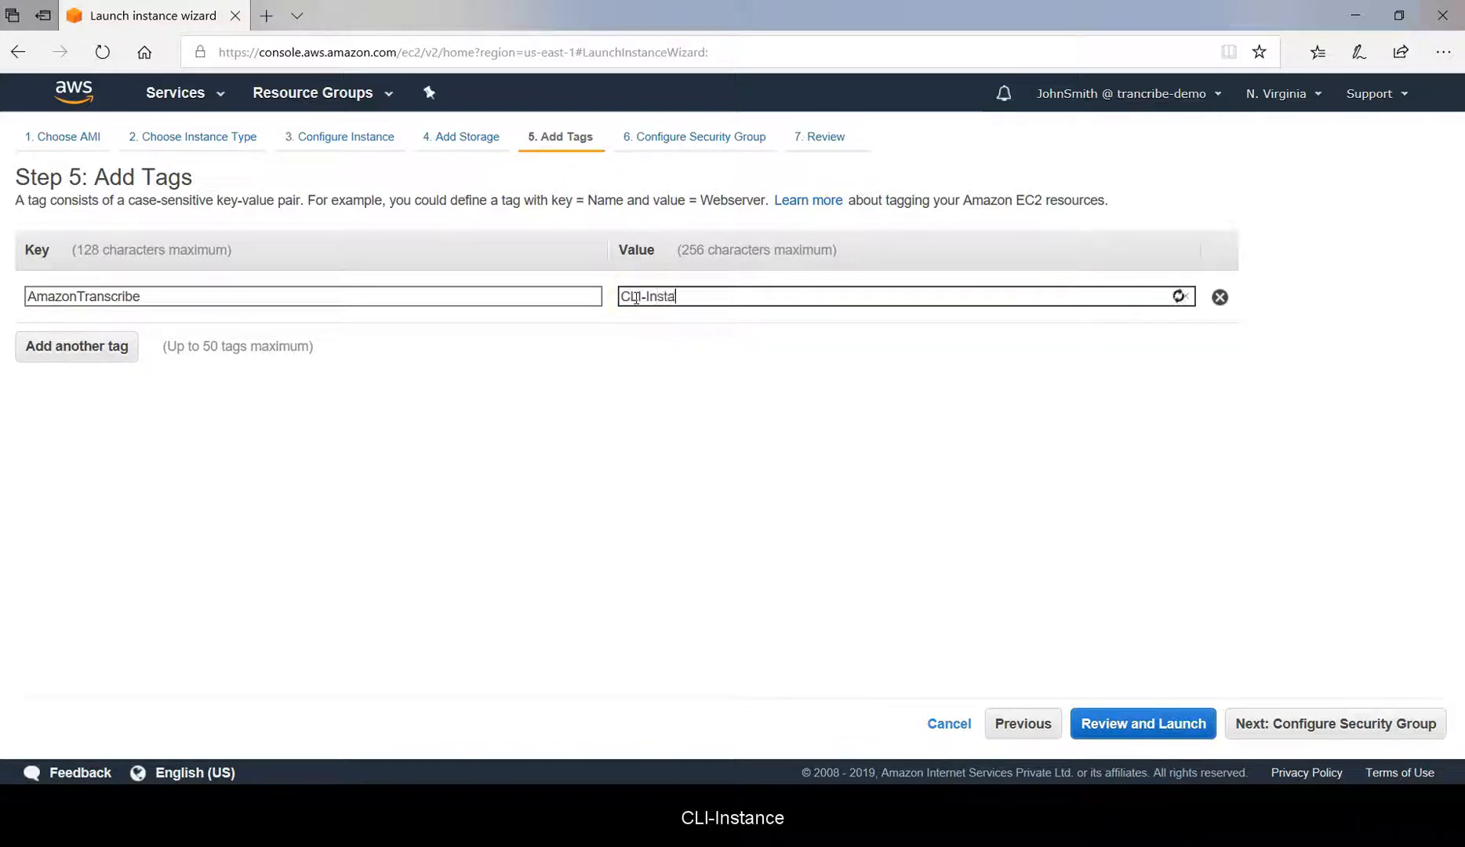
click(78, 296)
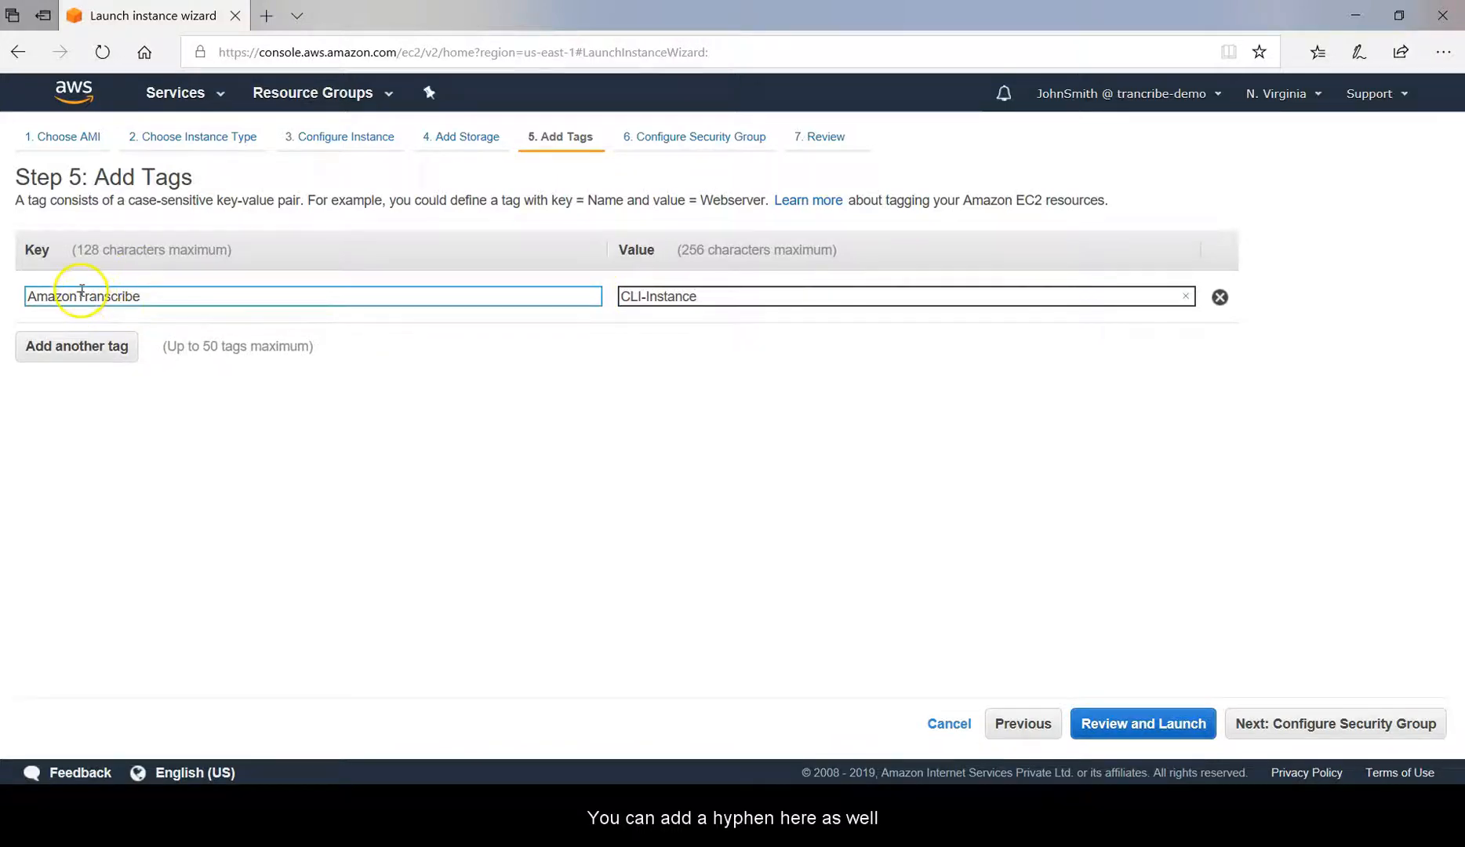
click(231, 458)
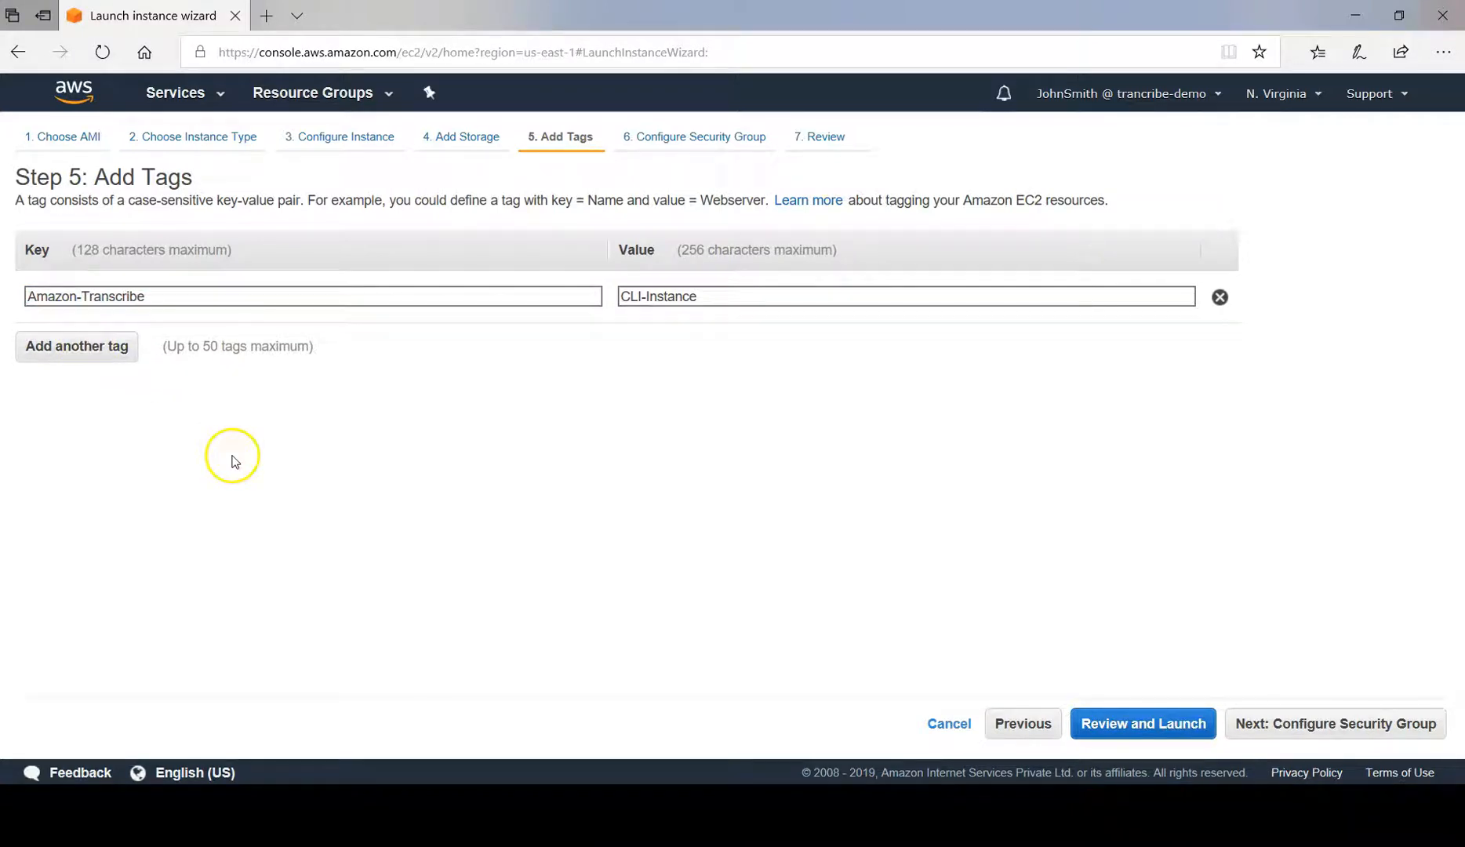
click(1323, 725)
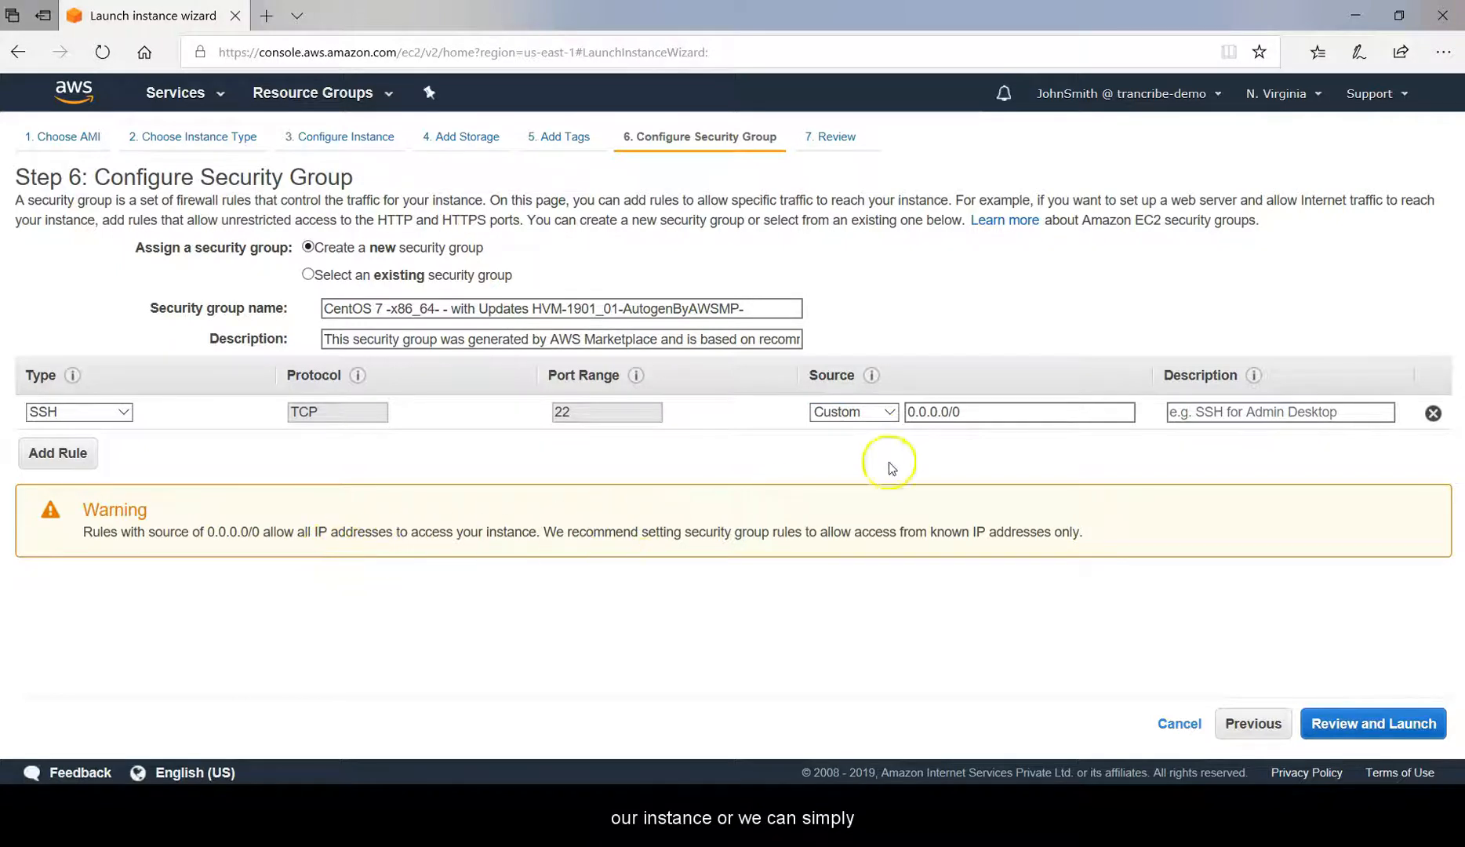
- Set the SSH rule's source to My IP, then review the launch settings and proceed to launch
click(894, 411)
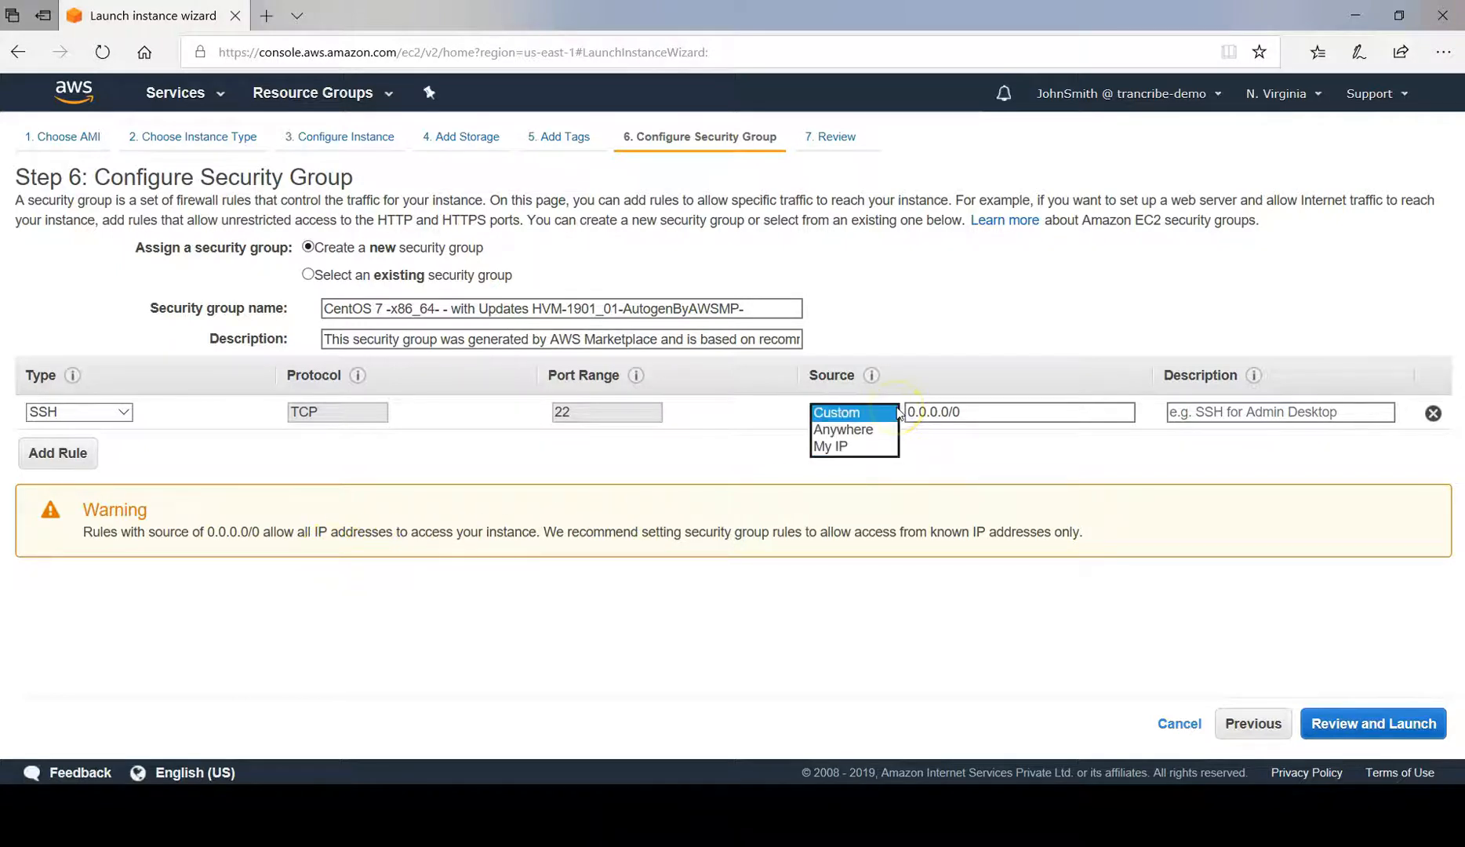
click(866, 453)
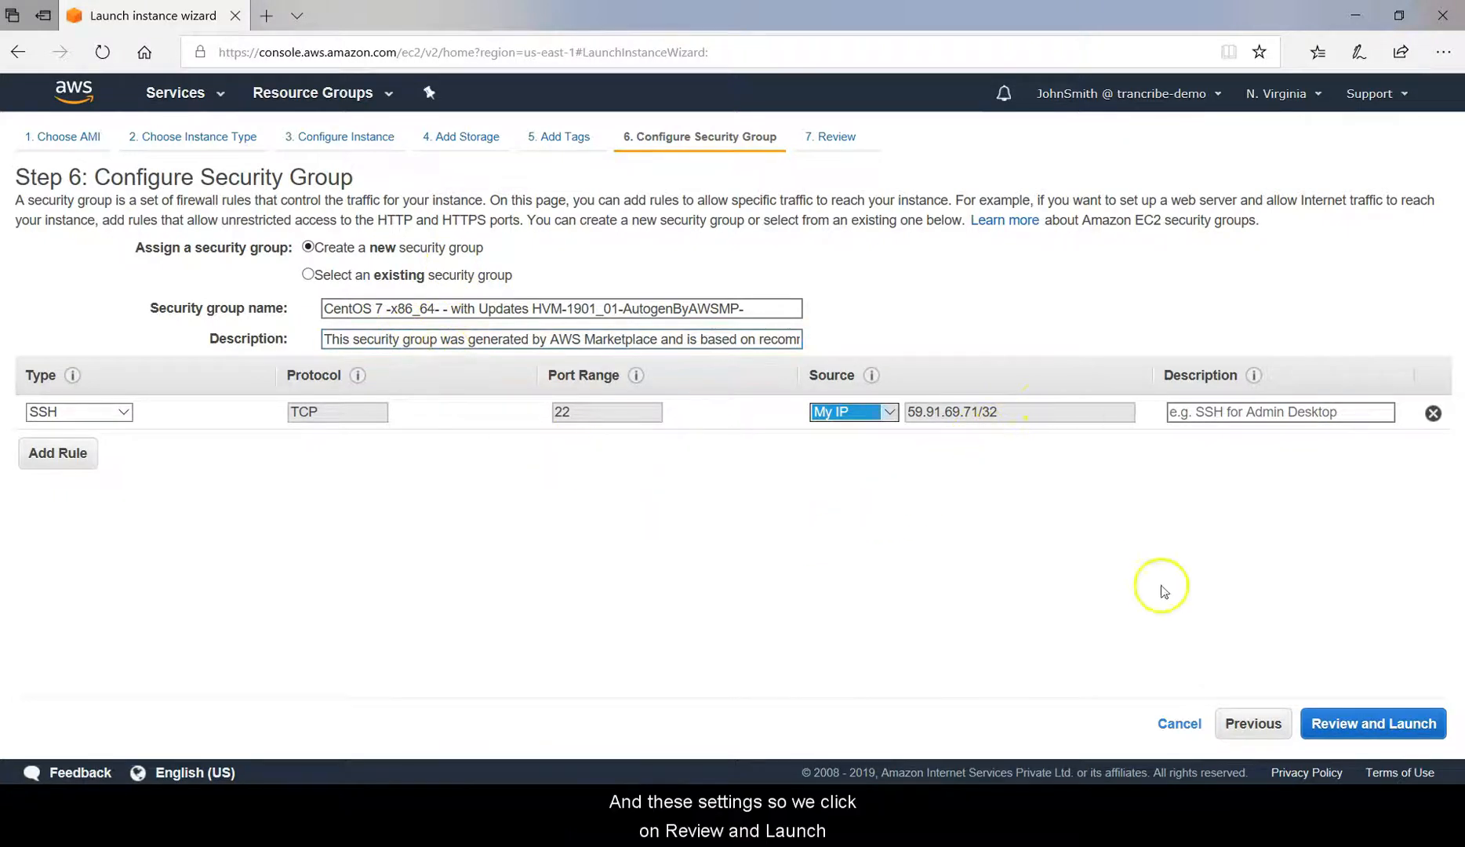
click(1378, 729)
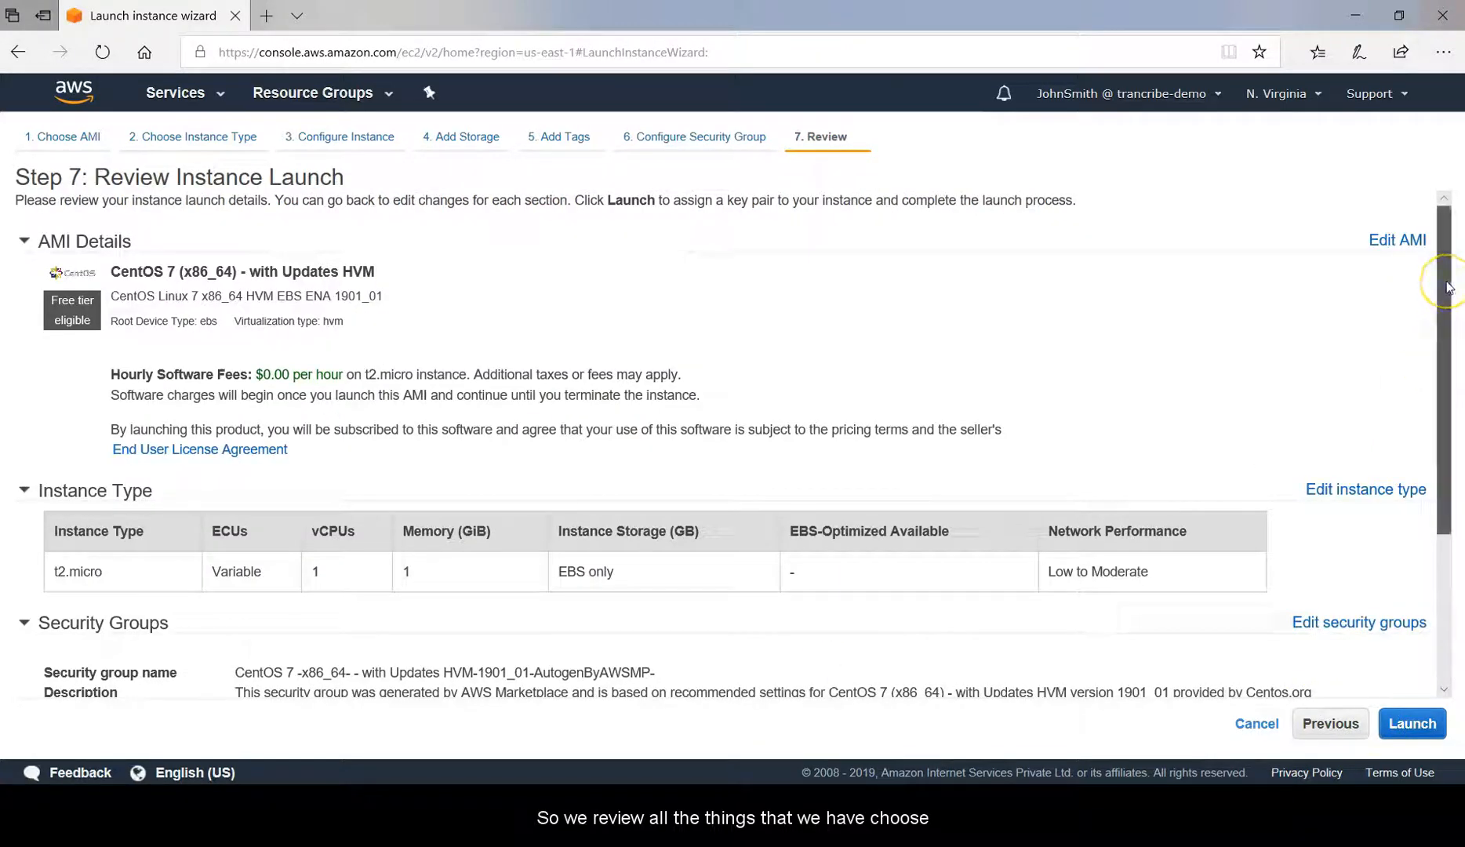
drag(1448, 287, 1459, 507)
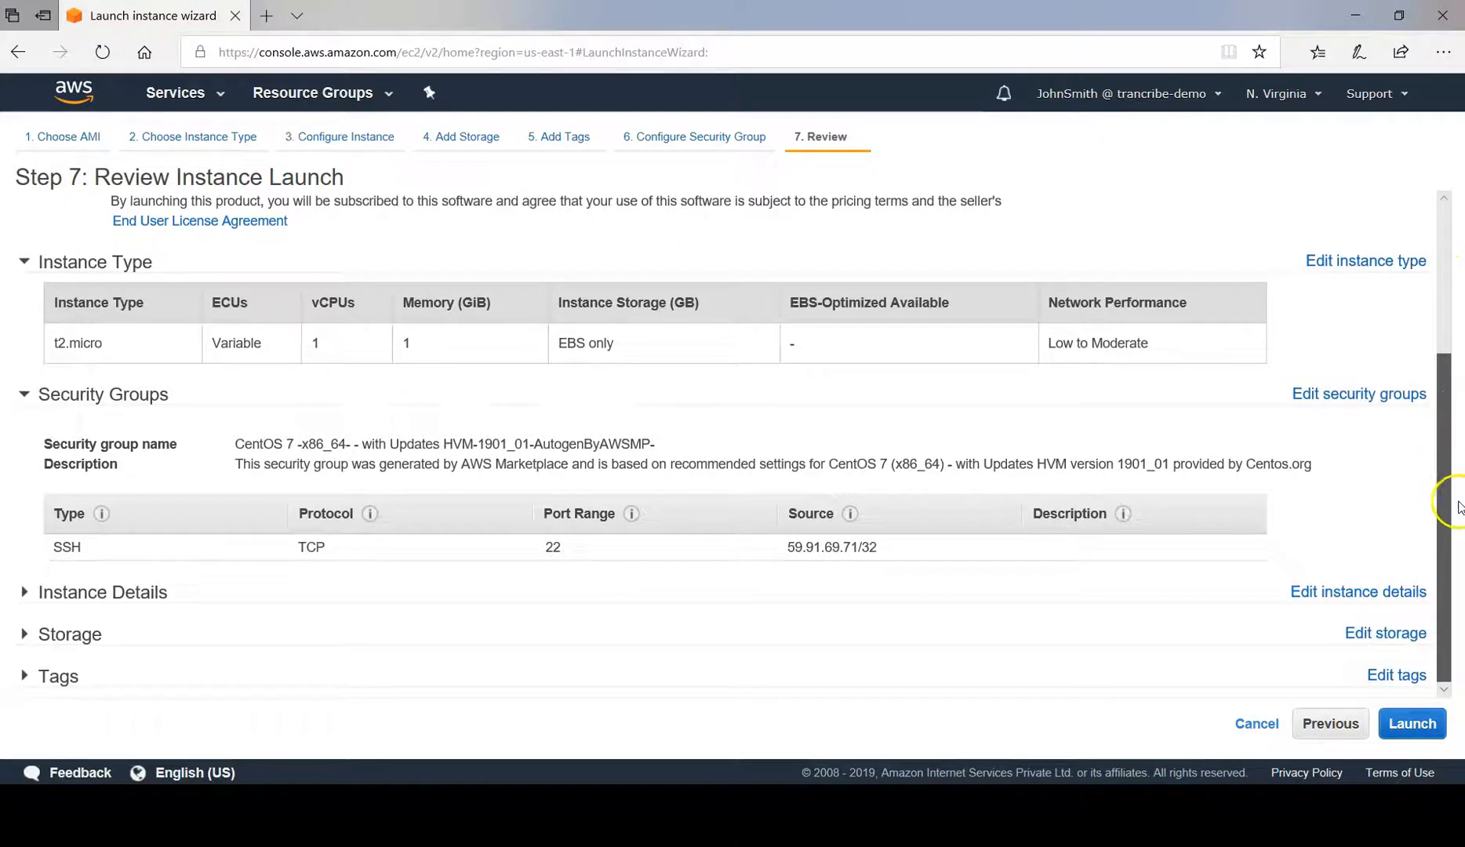
click(1413, 723)
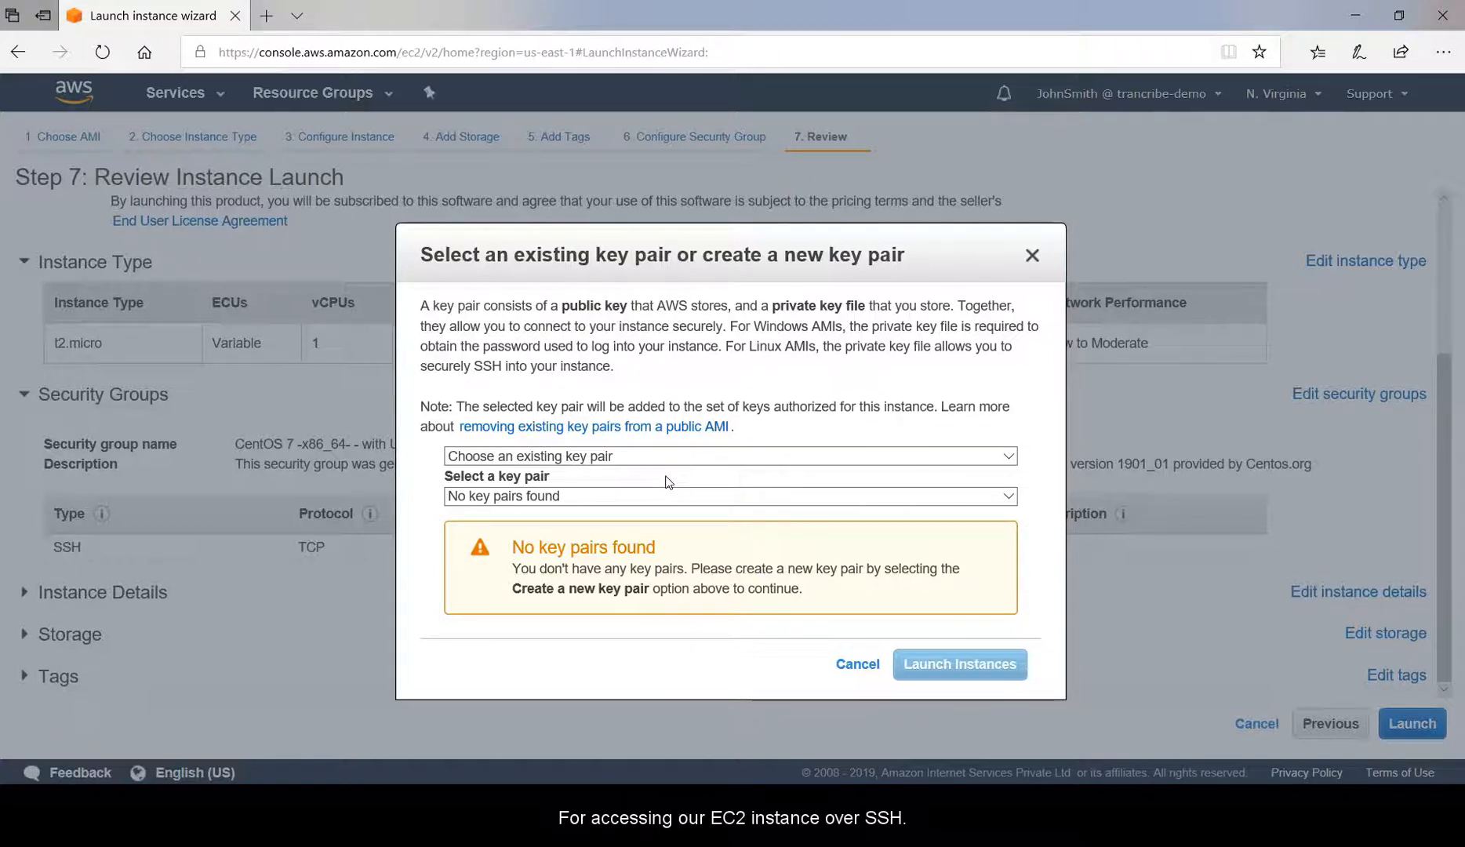
- Create a new key pair named Transcribe-cli-key and save its PEM file in the Transcribe-demo folder
click(639, 456)
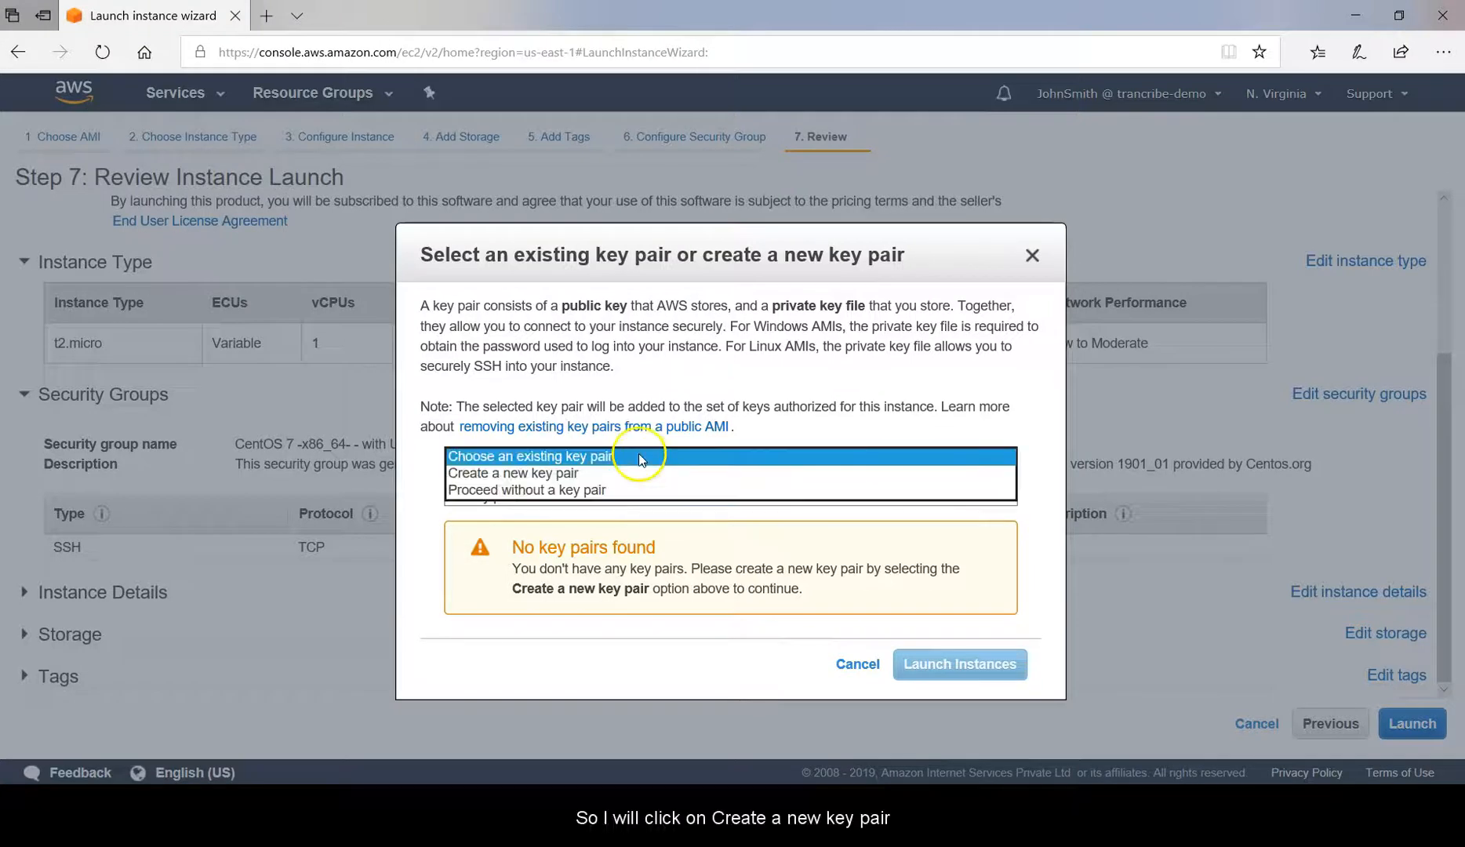
click(549, 473)
click(542, 496)
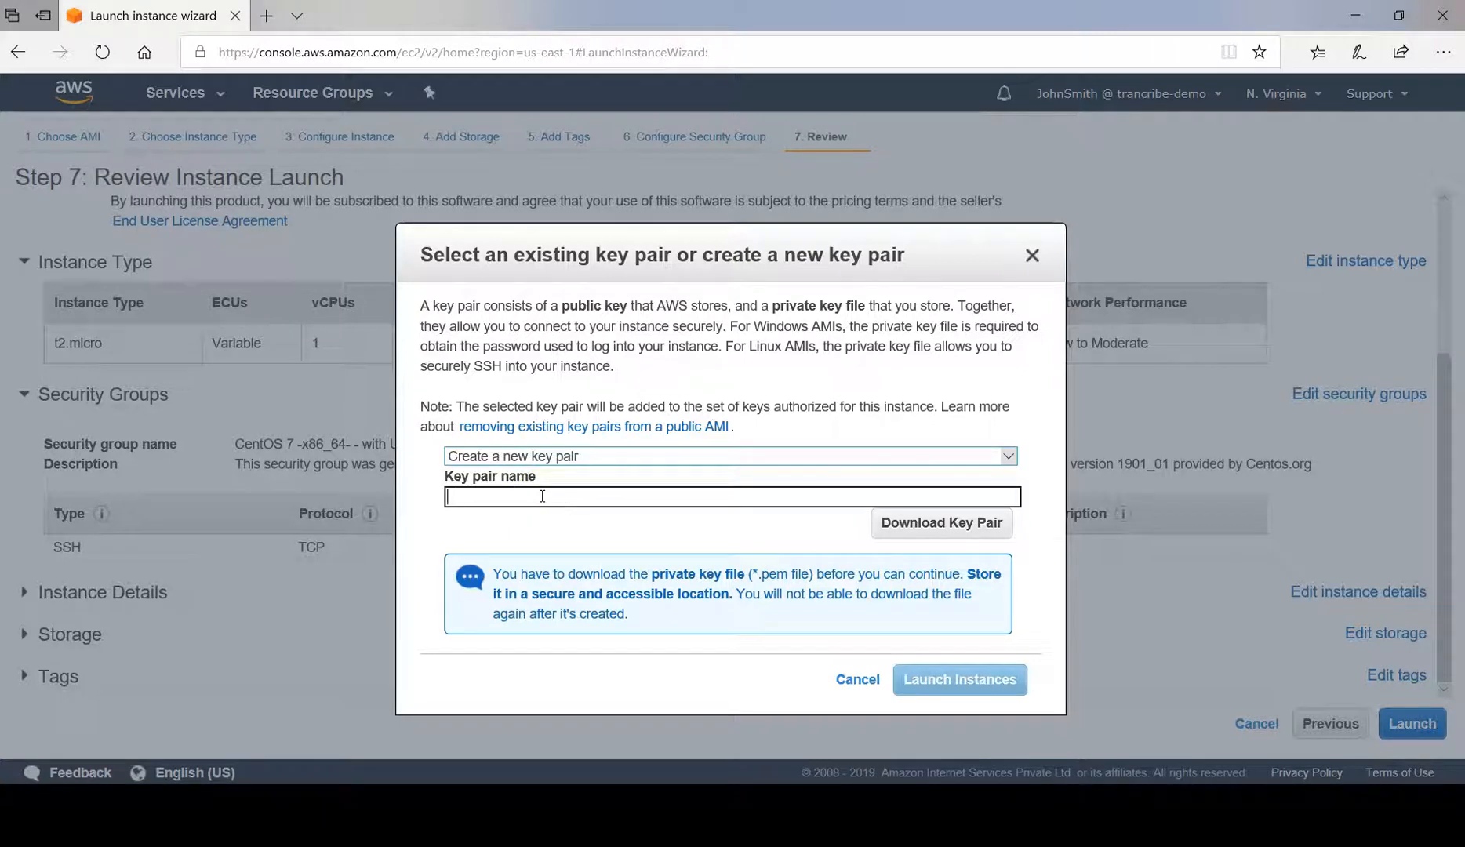
text(Transcribe-cli-key)
click(936, 527)
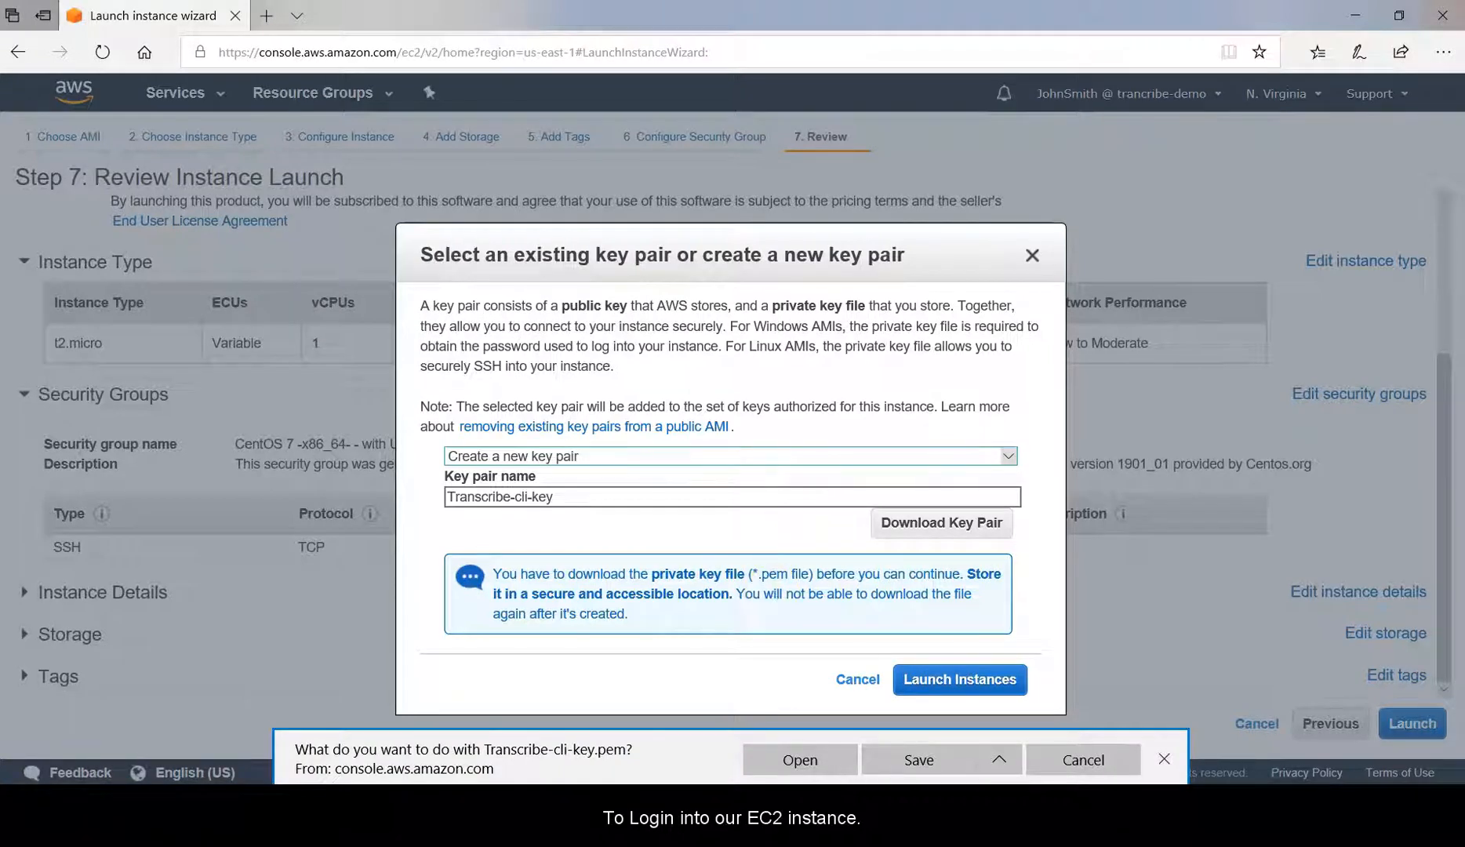
click(998, 770)
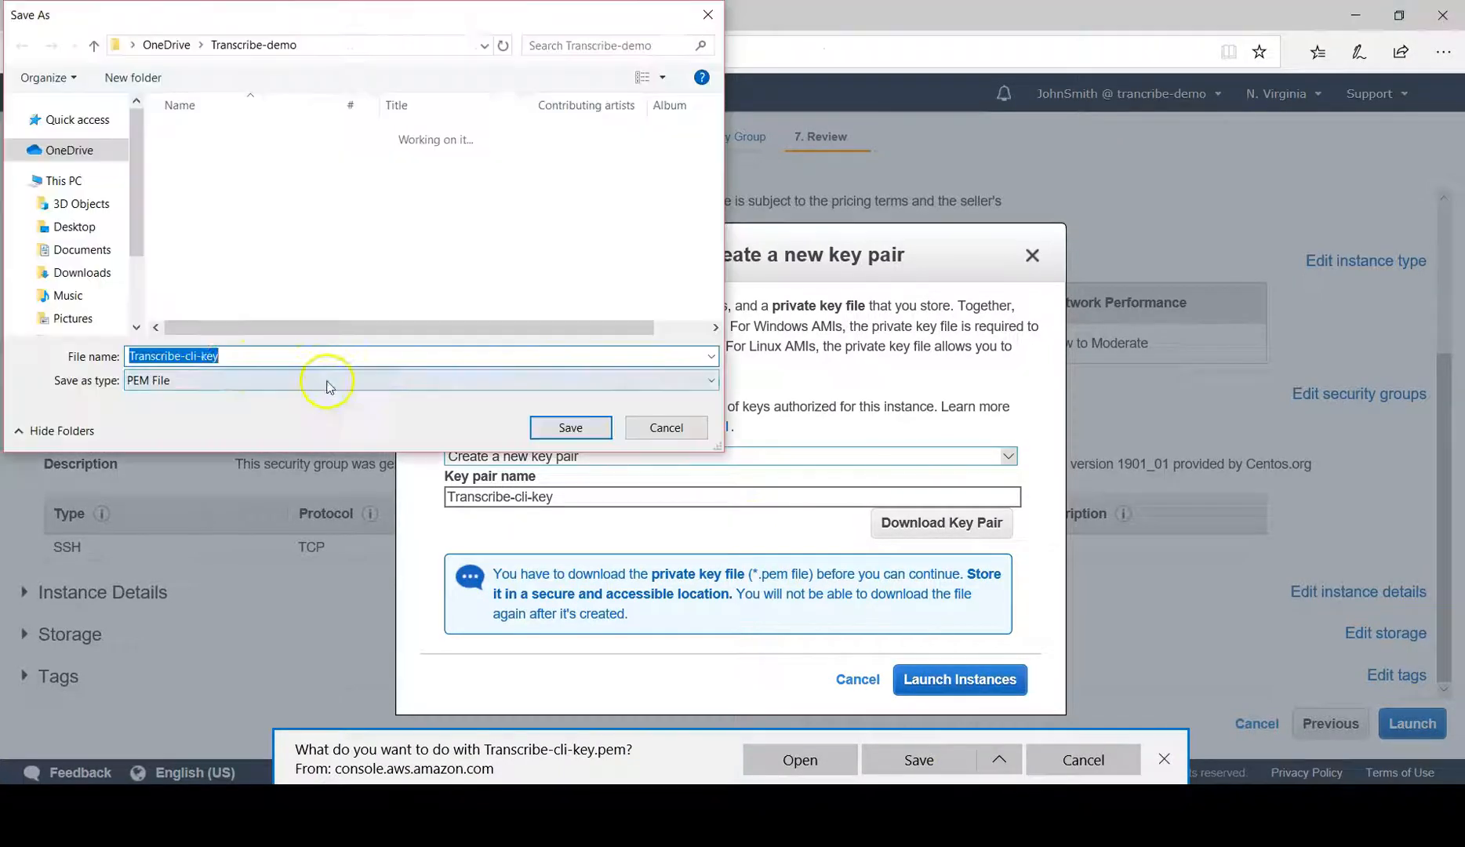
click(582, 425)
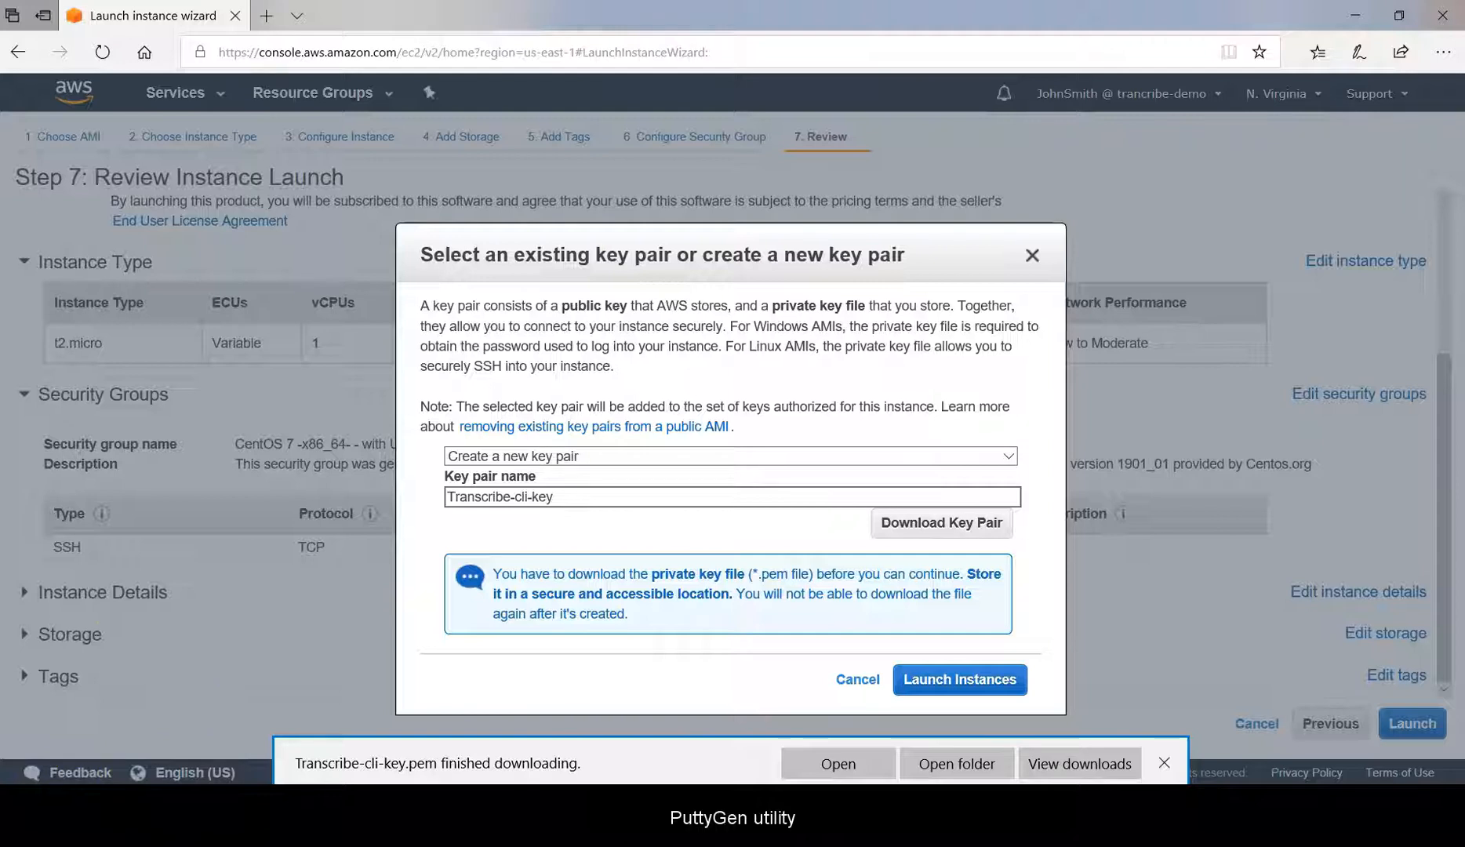
click(1164, 763)
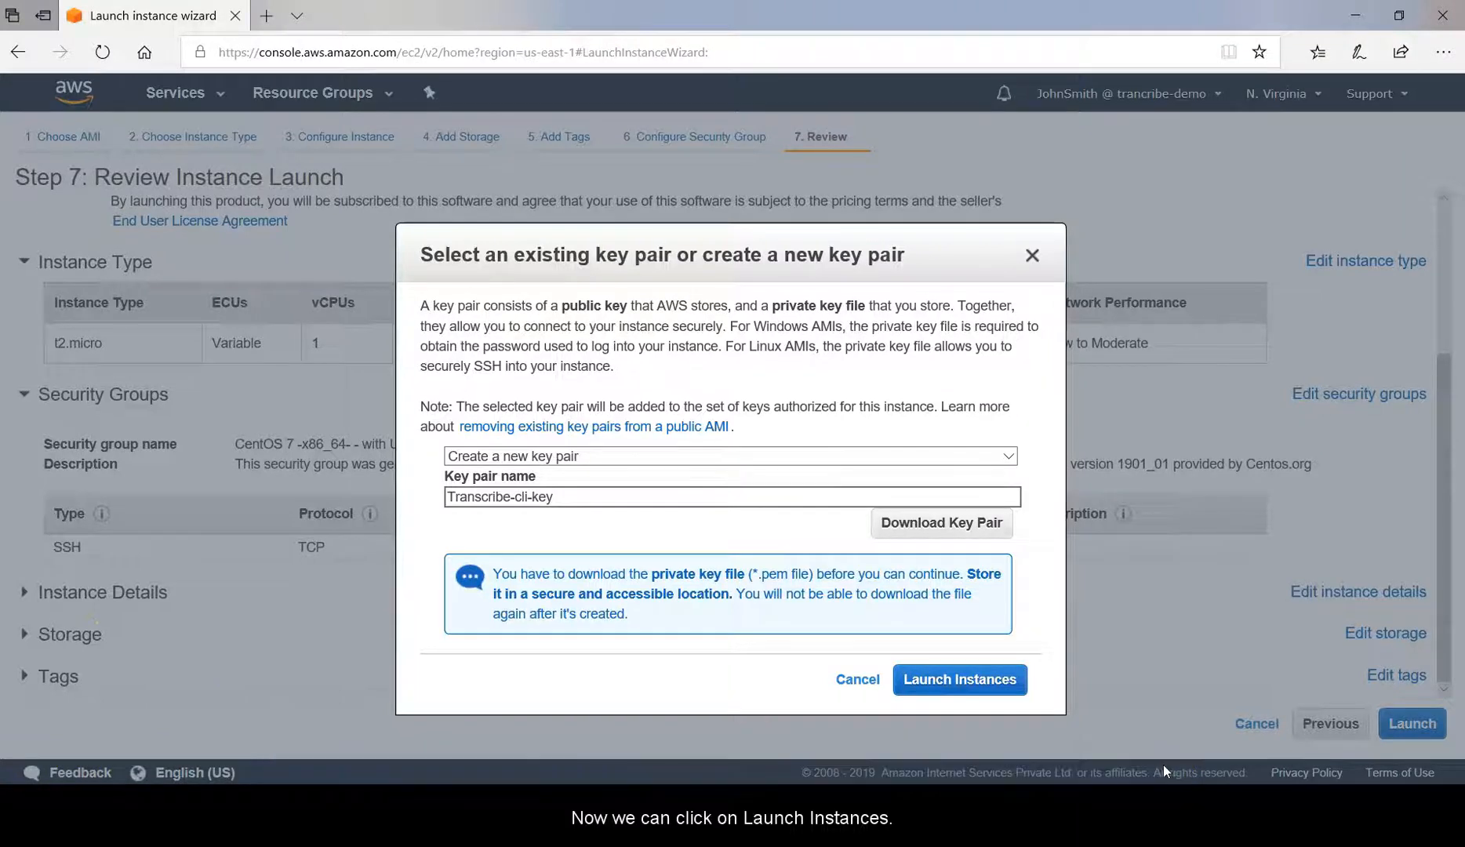
- Launch the instance, open the instances list and examine the new instance's public IP in its description
click(957, 681)
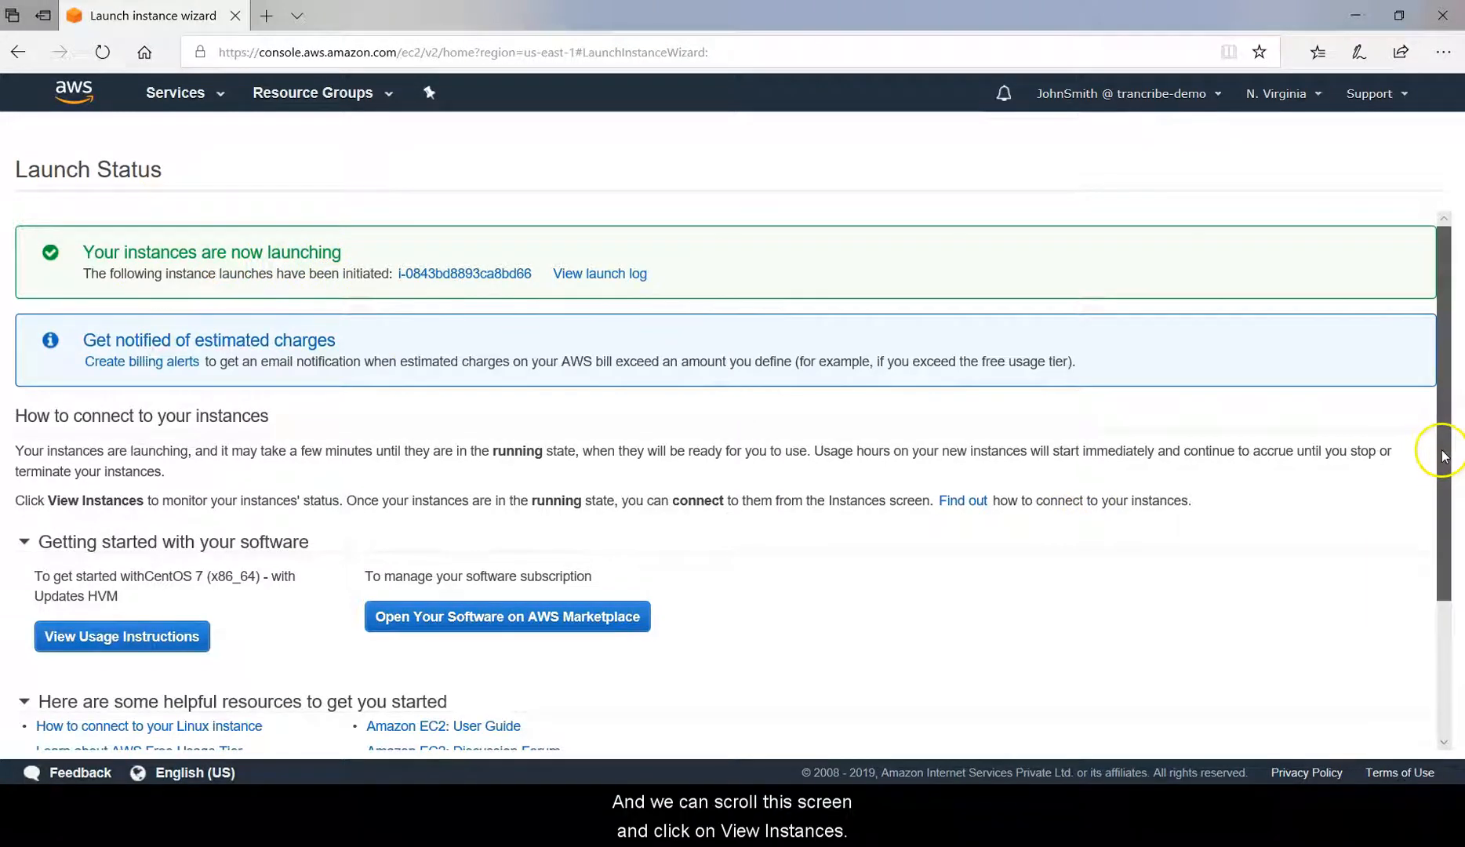
drag(1444, 451, 1451, 594)
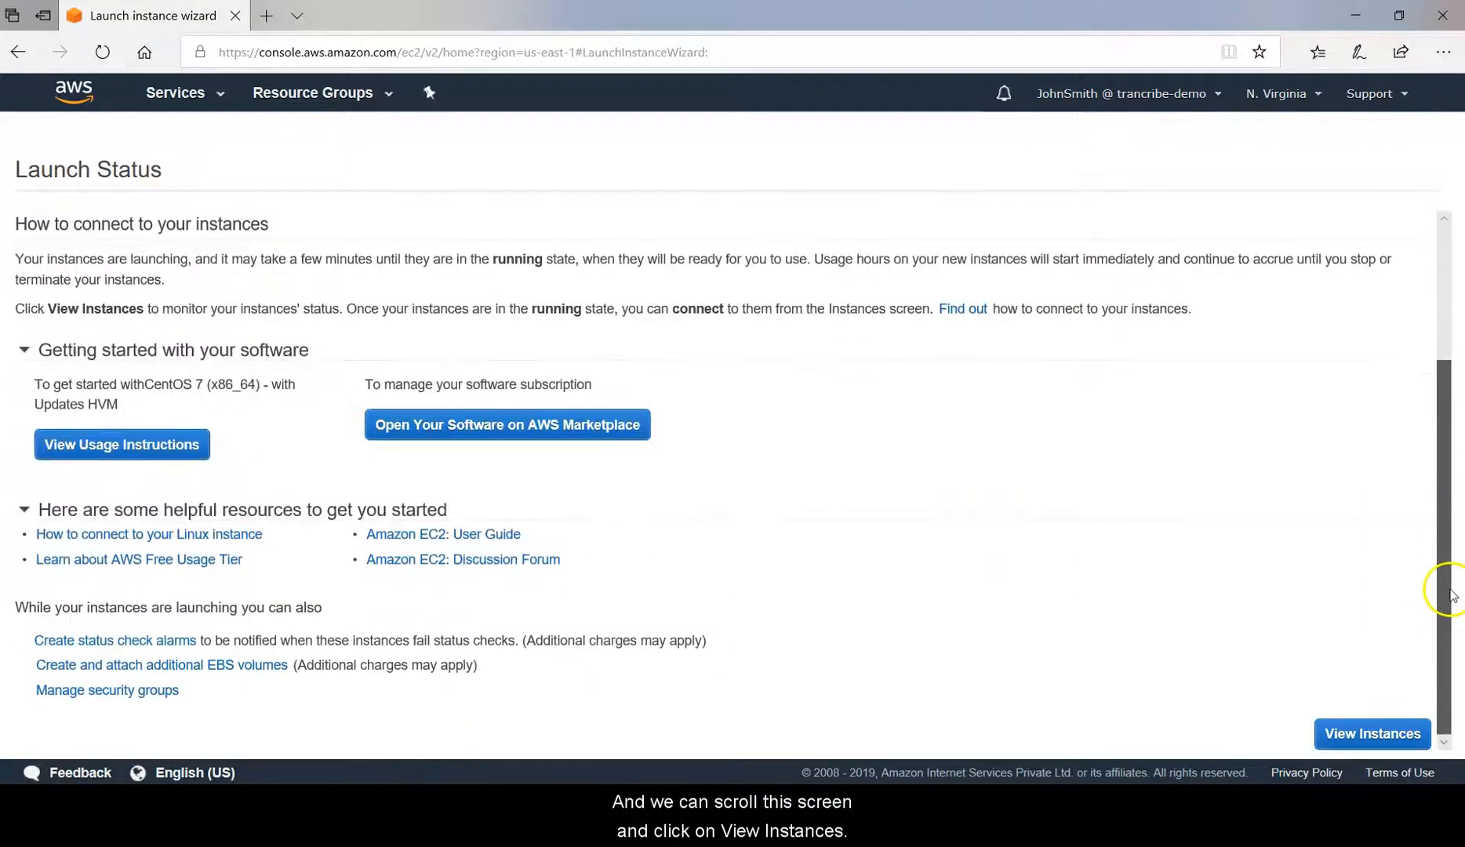
click(1365, 735)
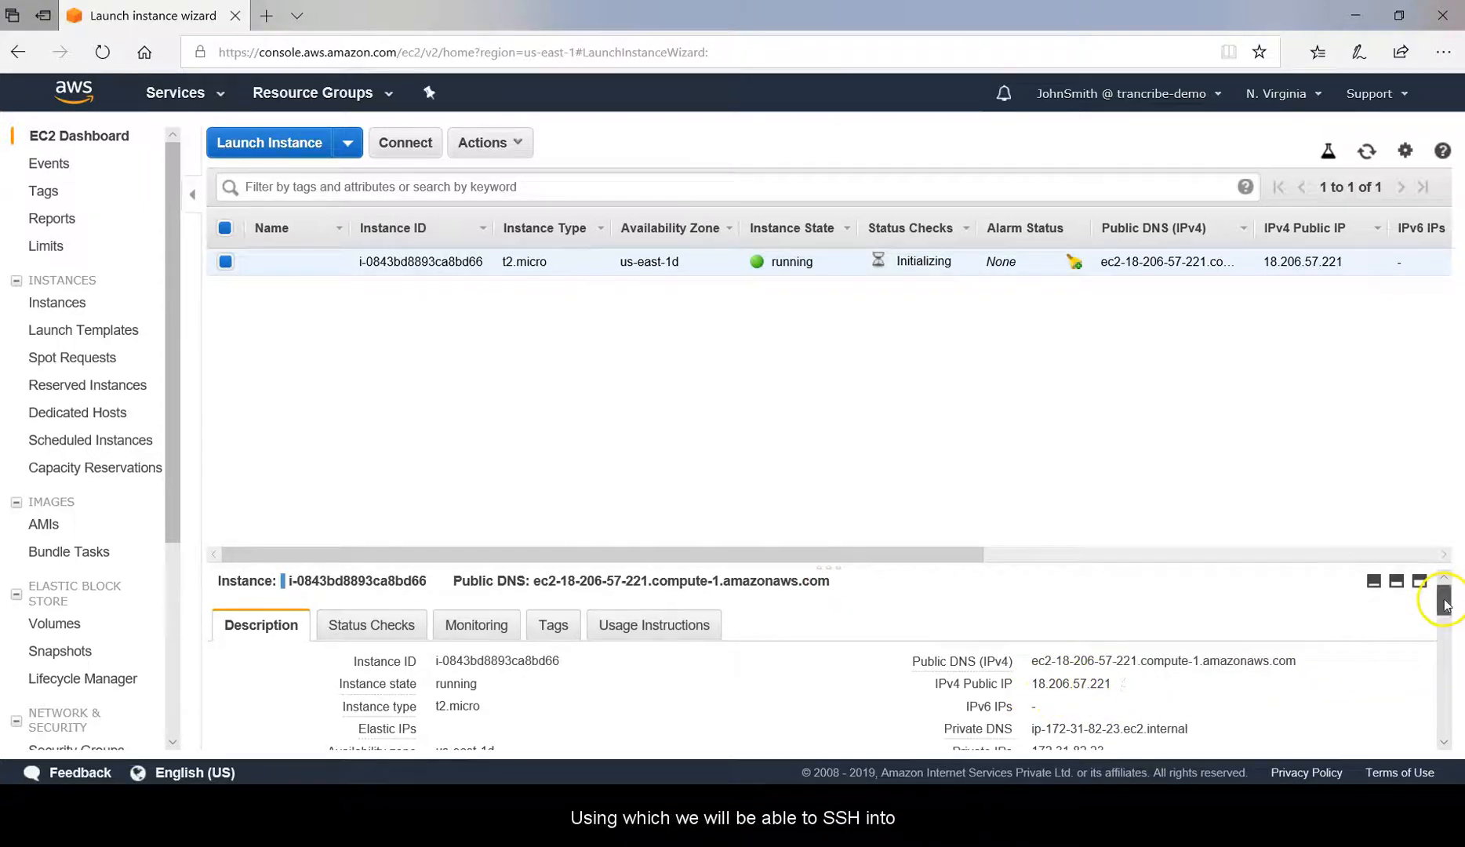
drag(1445, 604, 1445, 608)
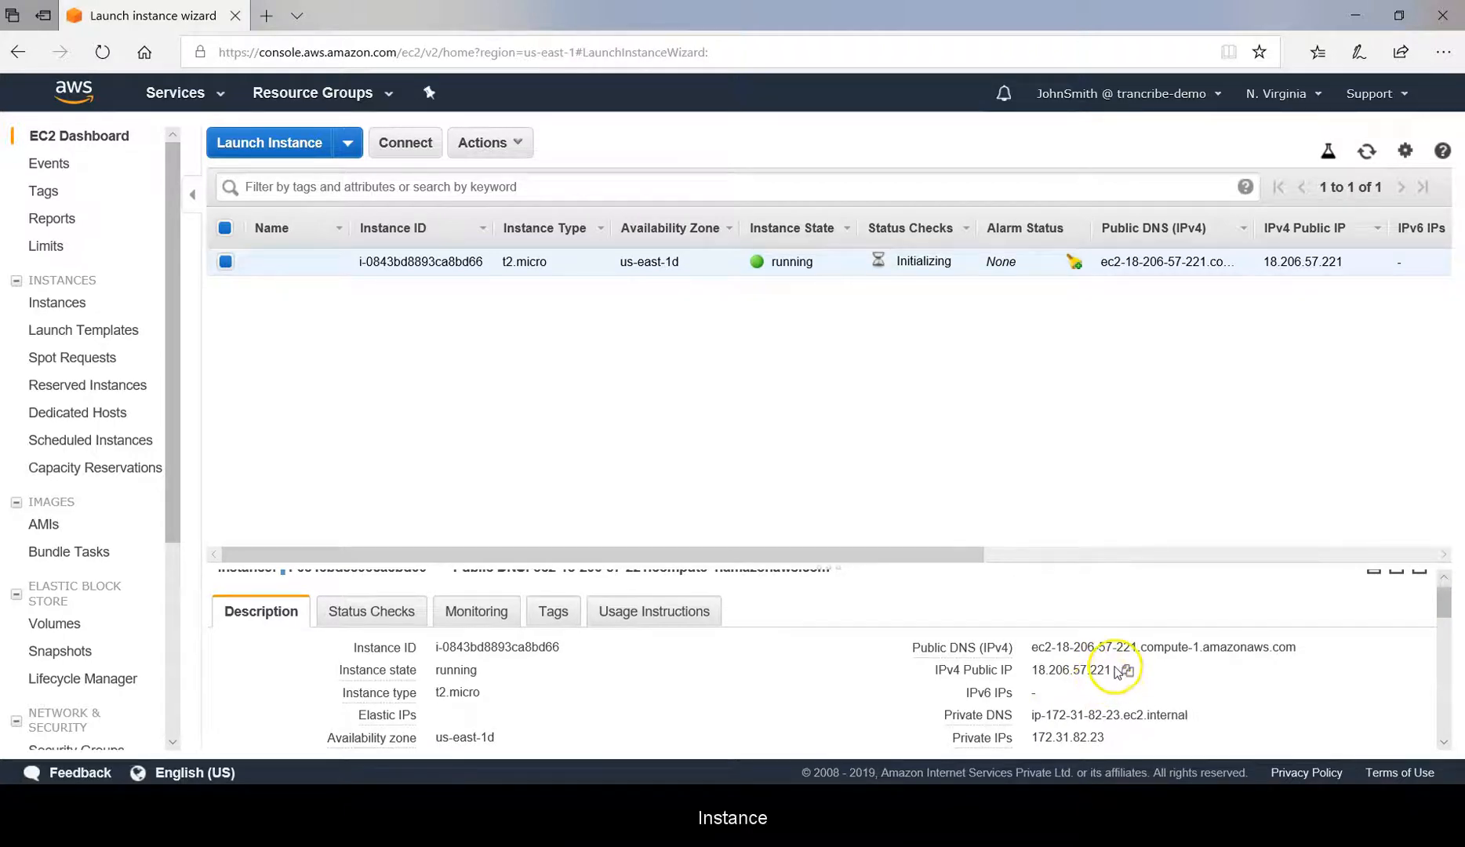
mouse_move(1443, 602)
mouse_down()
mouse_move(1443, 628)
mouse_move(1445, 600)
mouse_up()
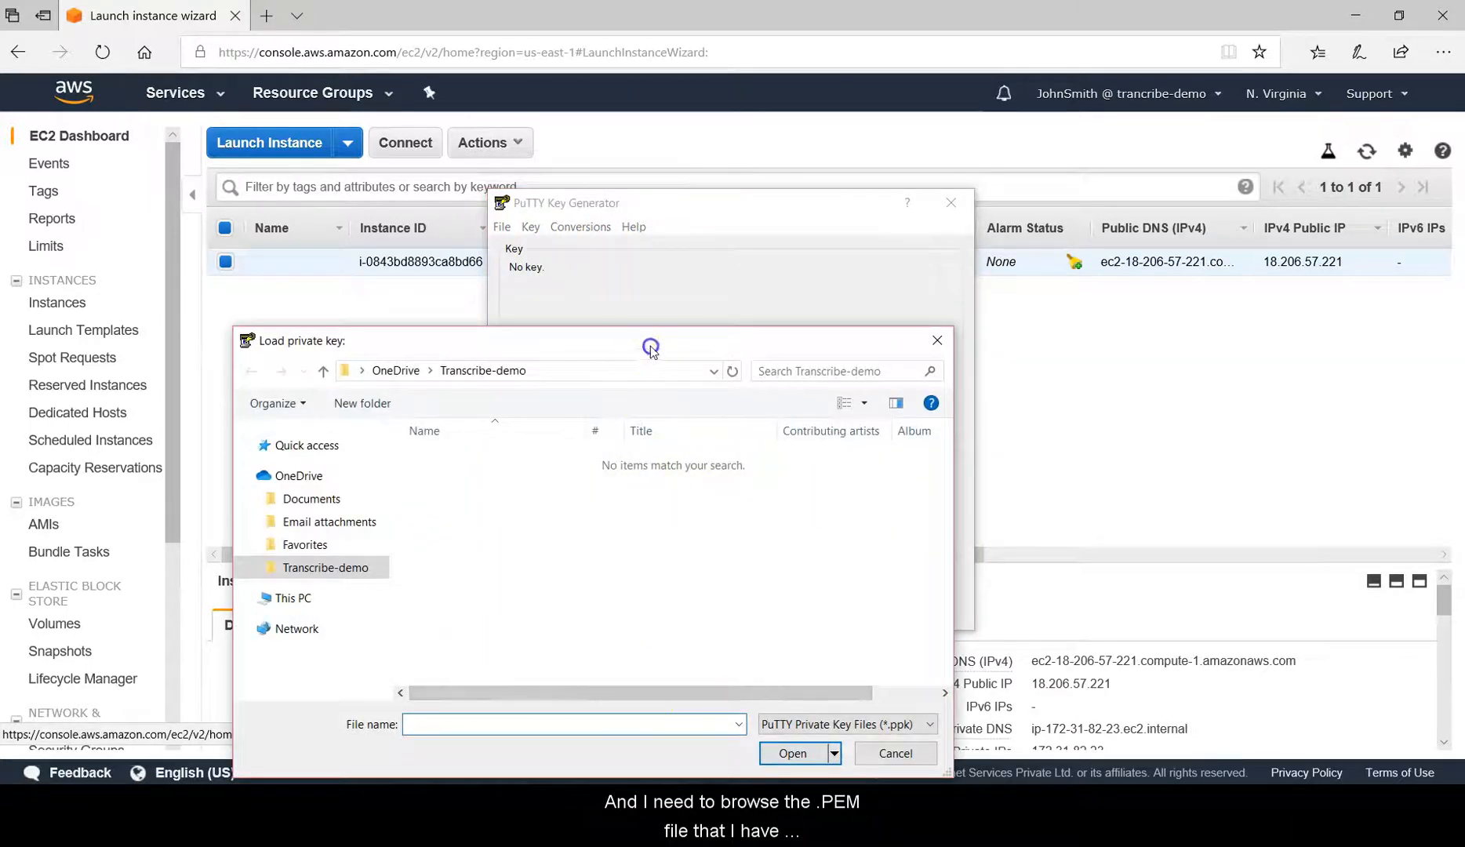
- In PuTTY Key Generator, show all file types and load Transcribe-cli-key.pem from the Transcribe-demo folder
drag(647, 346, 633, 301)
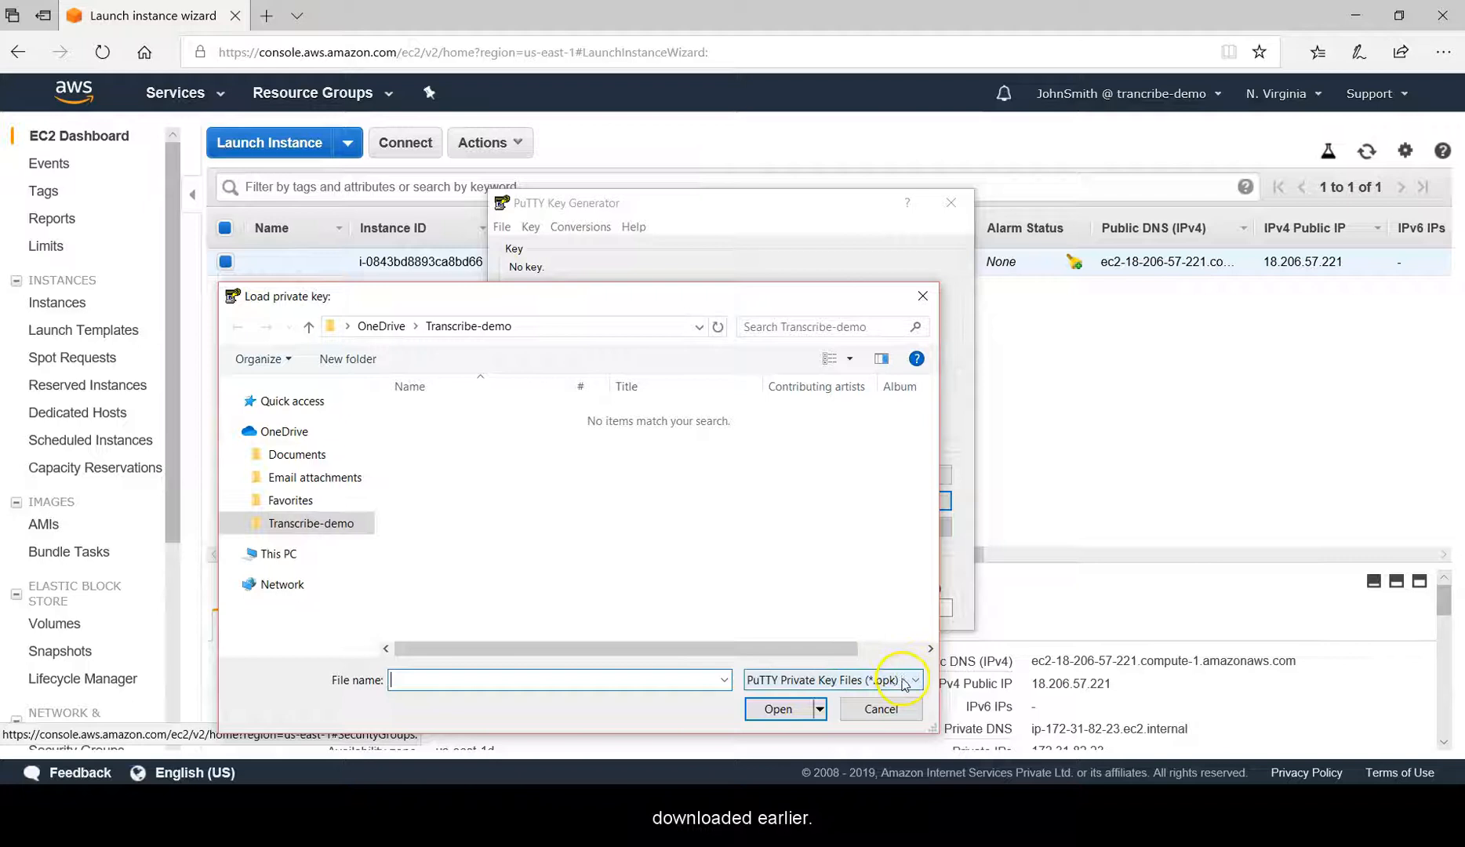
click(879, 679)
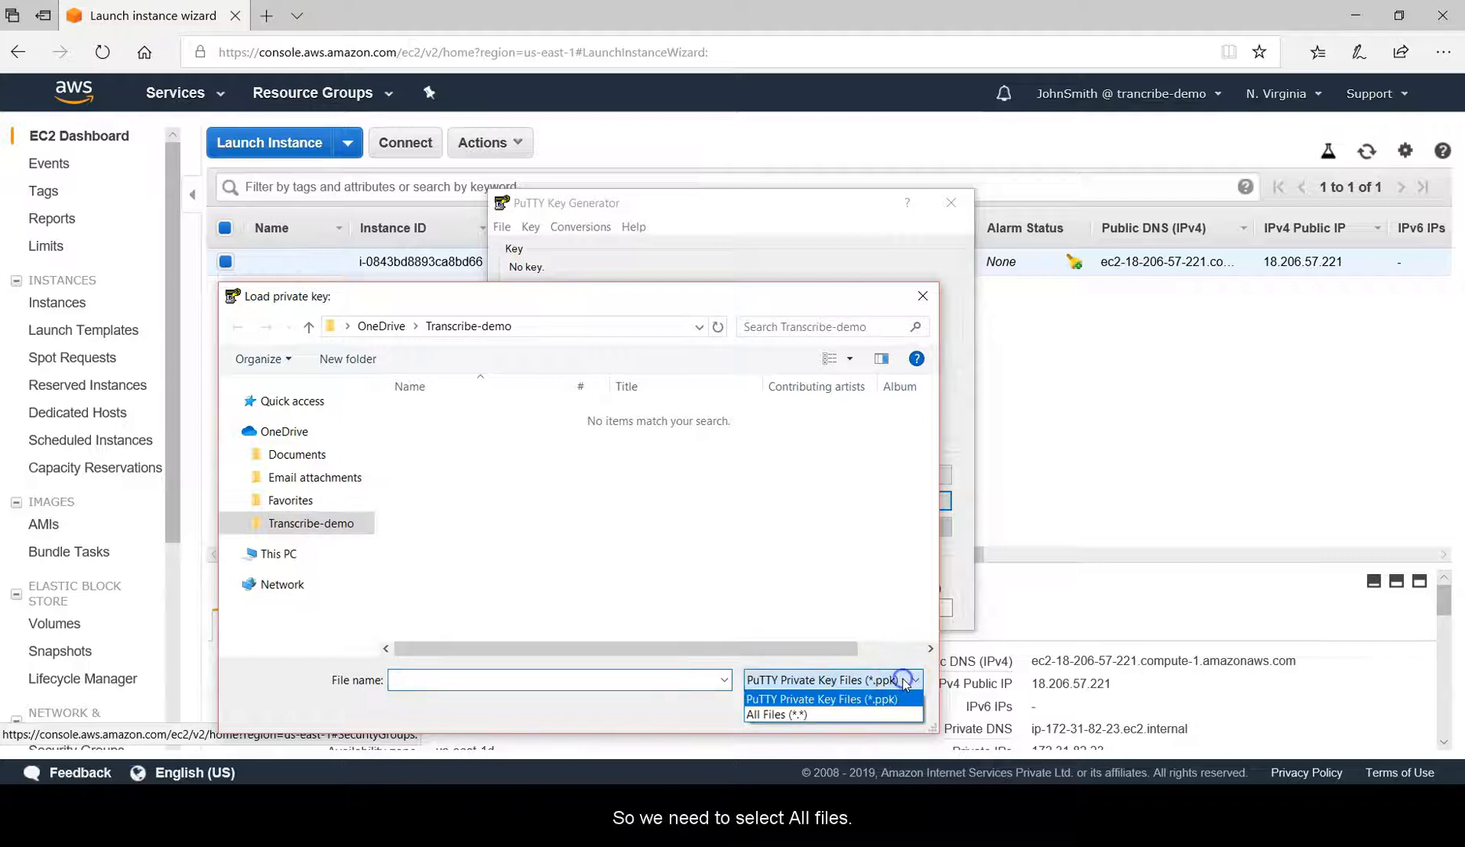
click(837, 715)
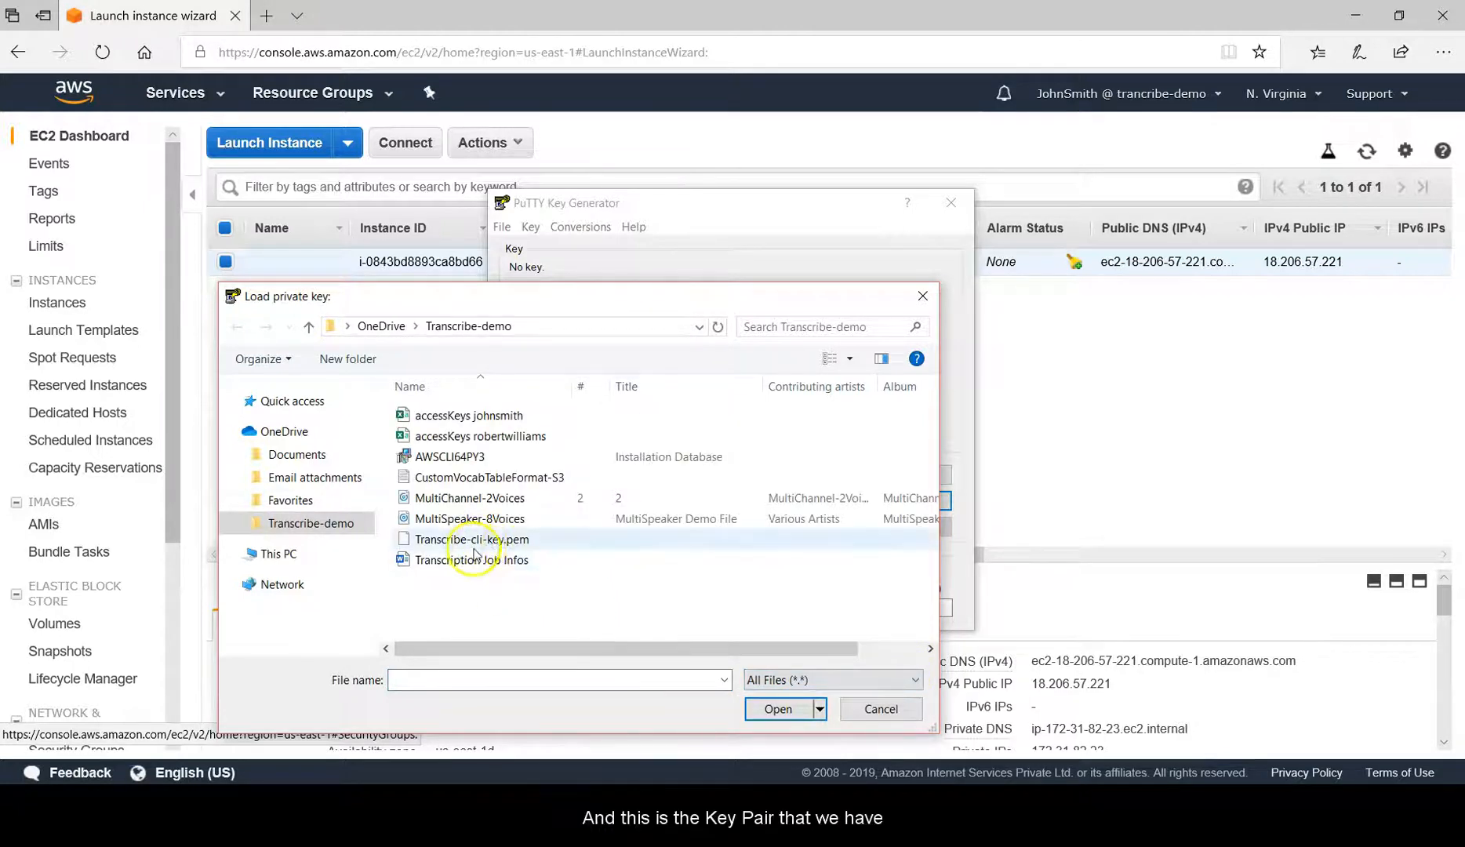
click(524, 541)
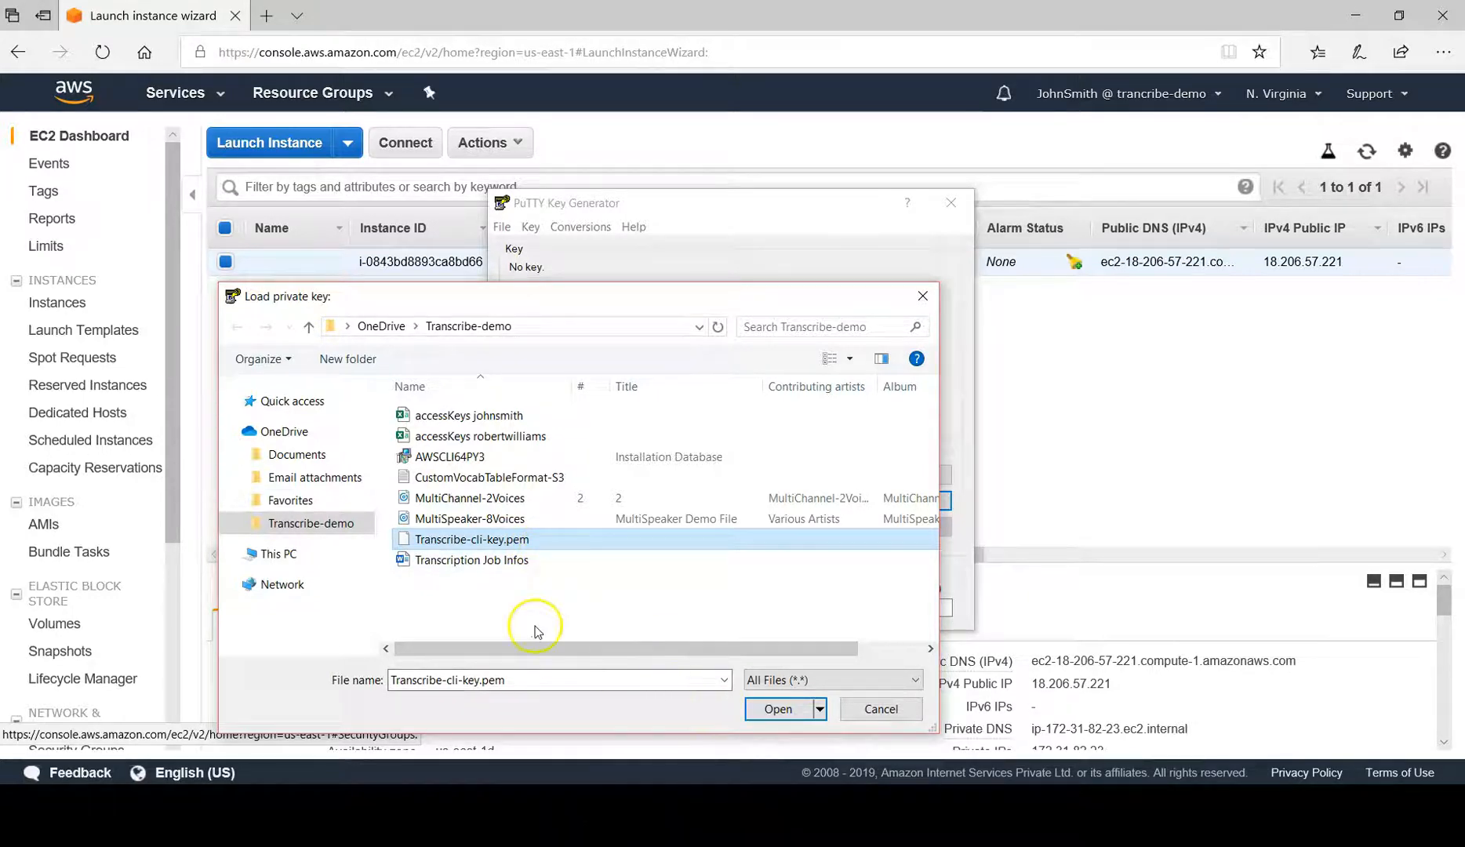
click(781, 715)
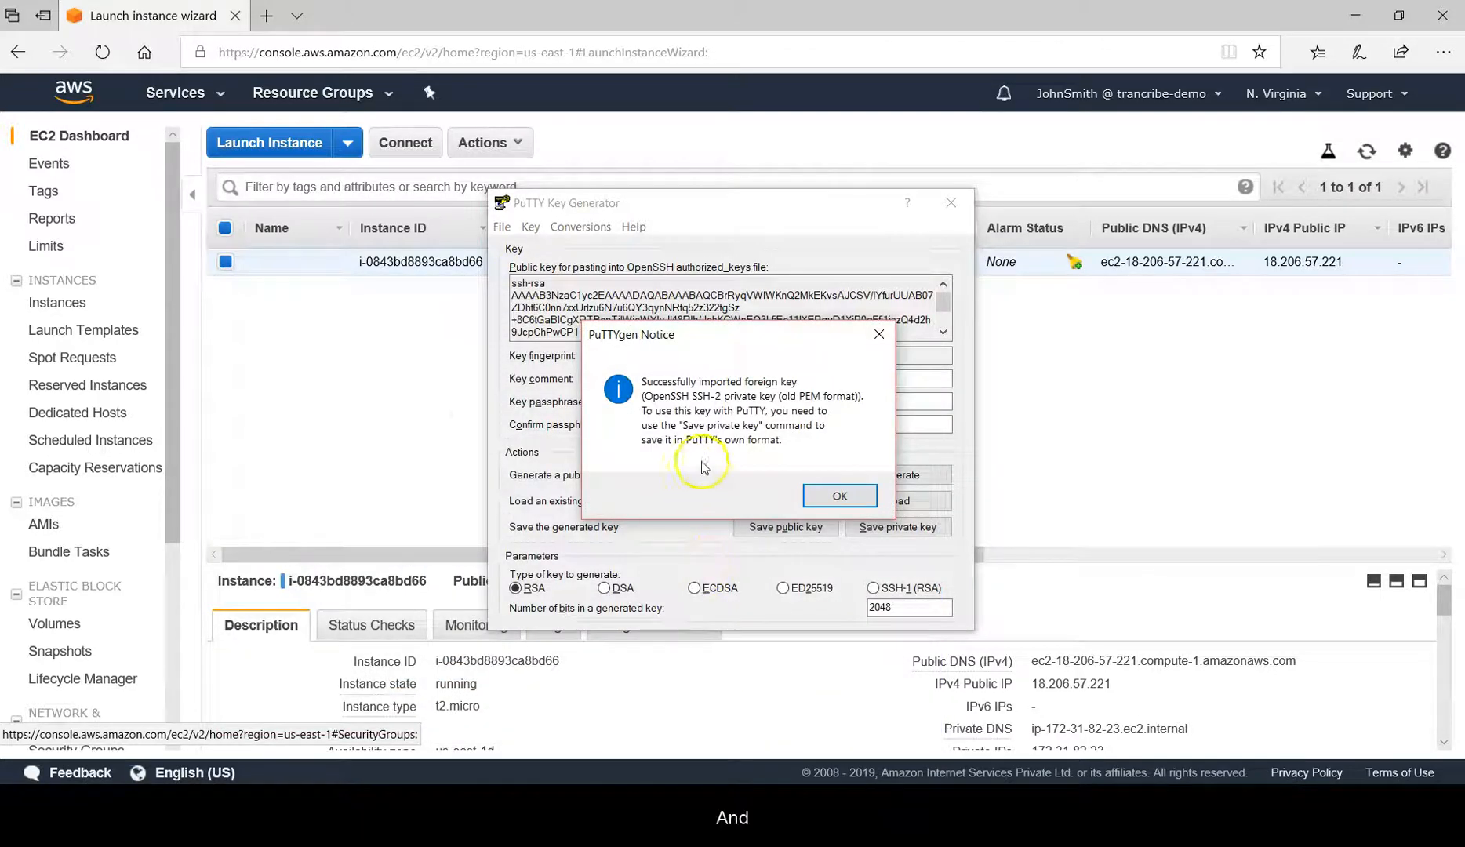
click(839, 502)
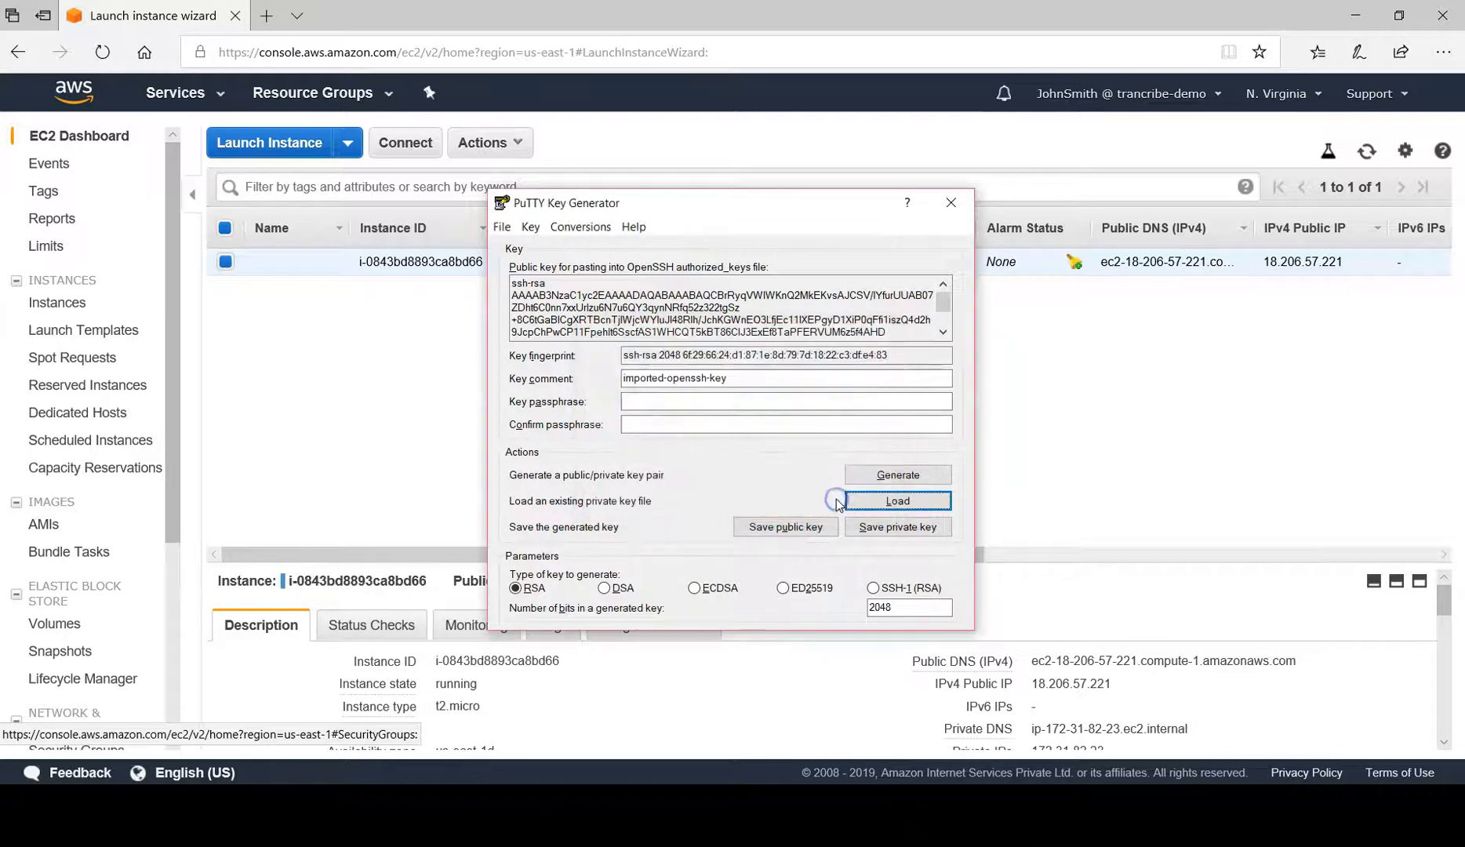
- Start saving the private key without a passphrase, reusing the file name Transcribe-cli-key.pem
click(886, 532)
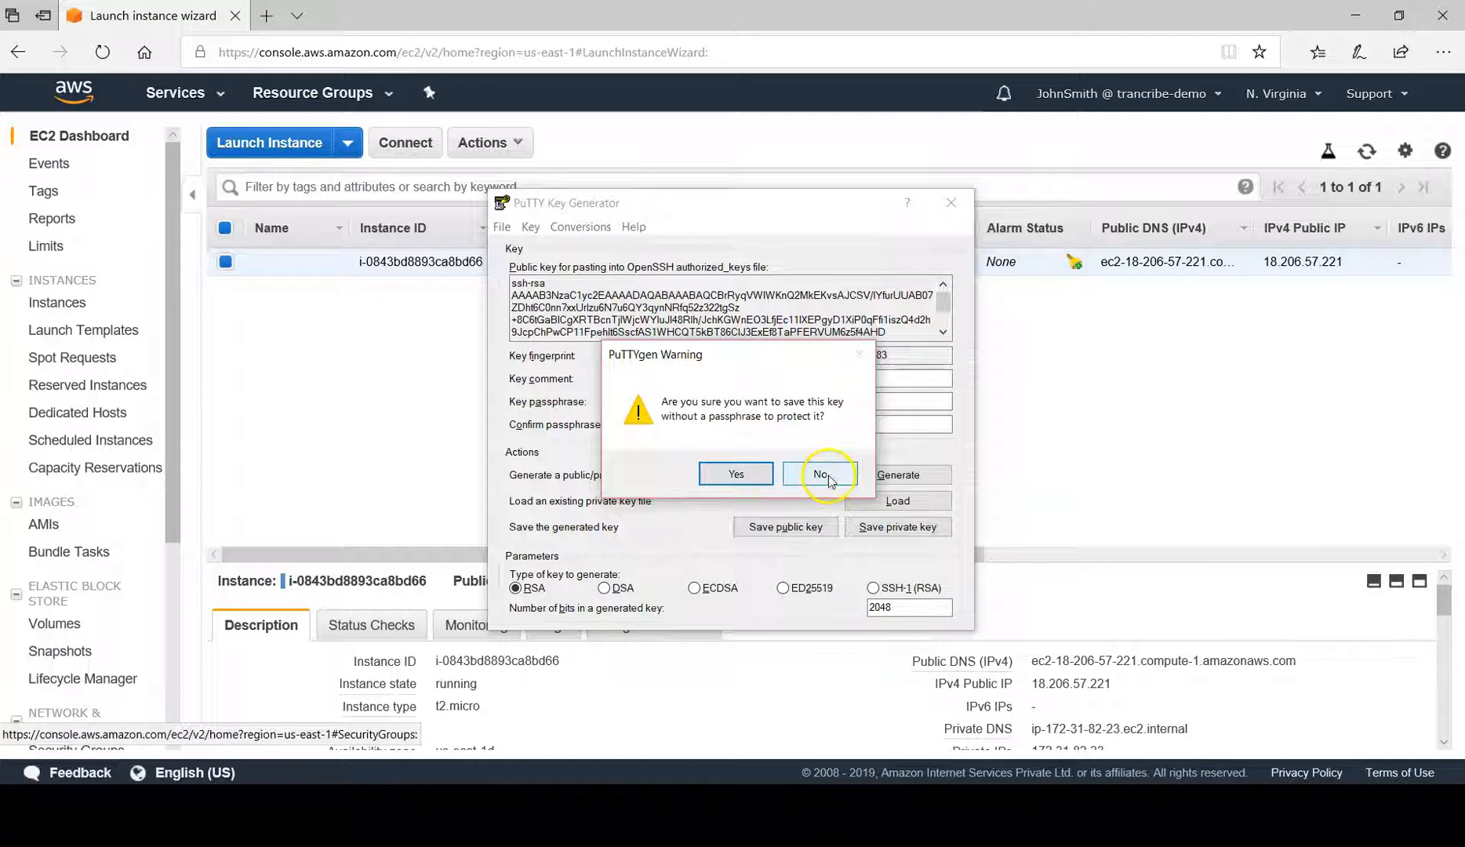
click(729, 477)
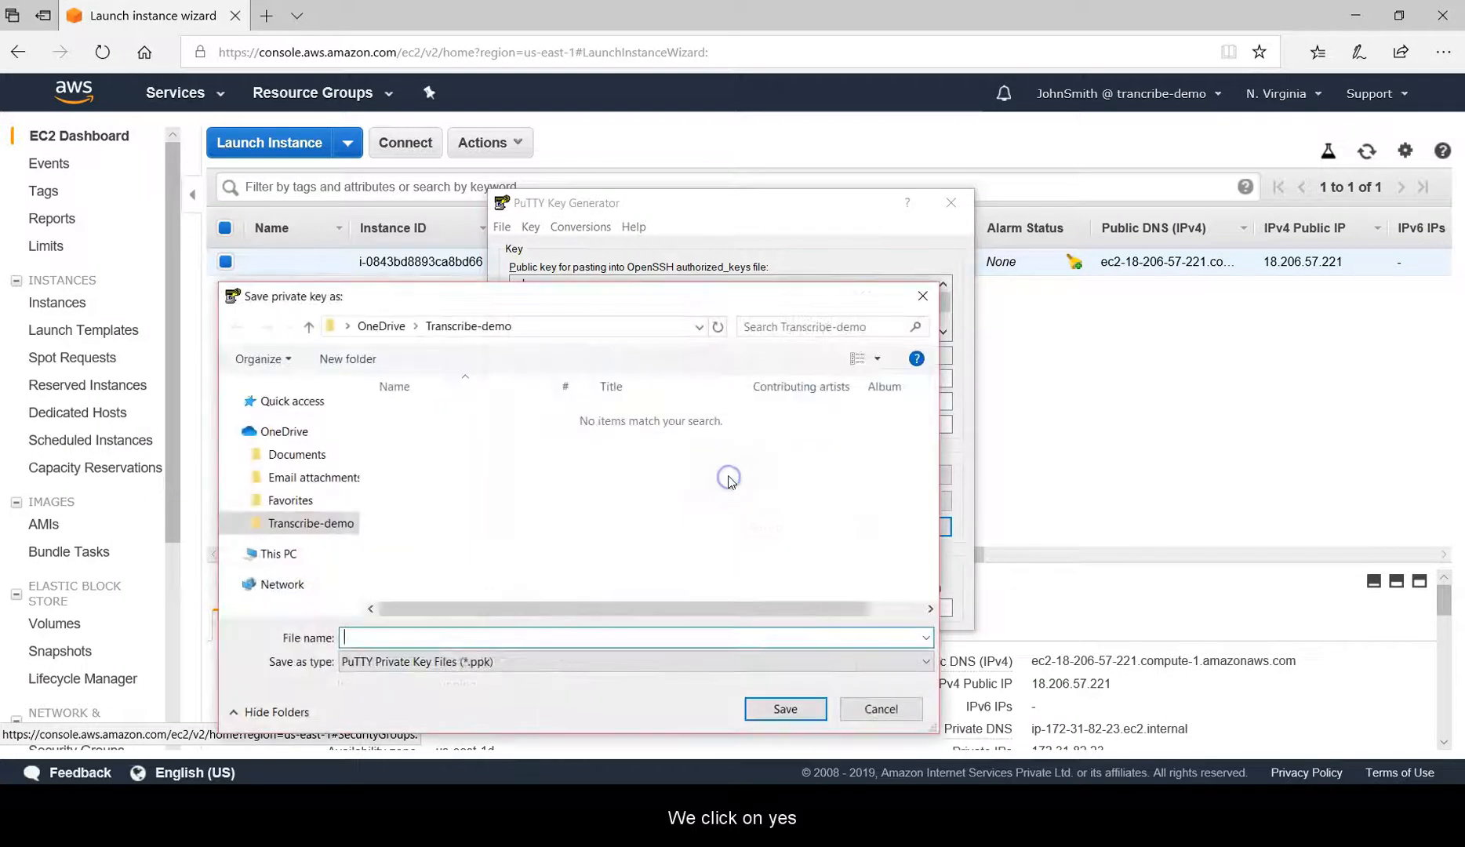
click(556, 663)
click(490, 694)
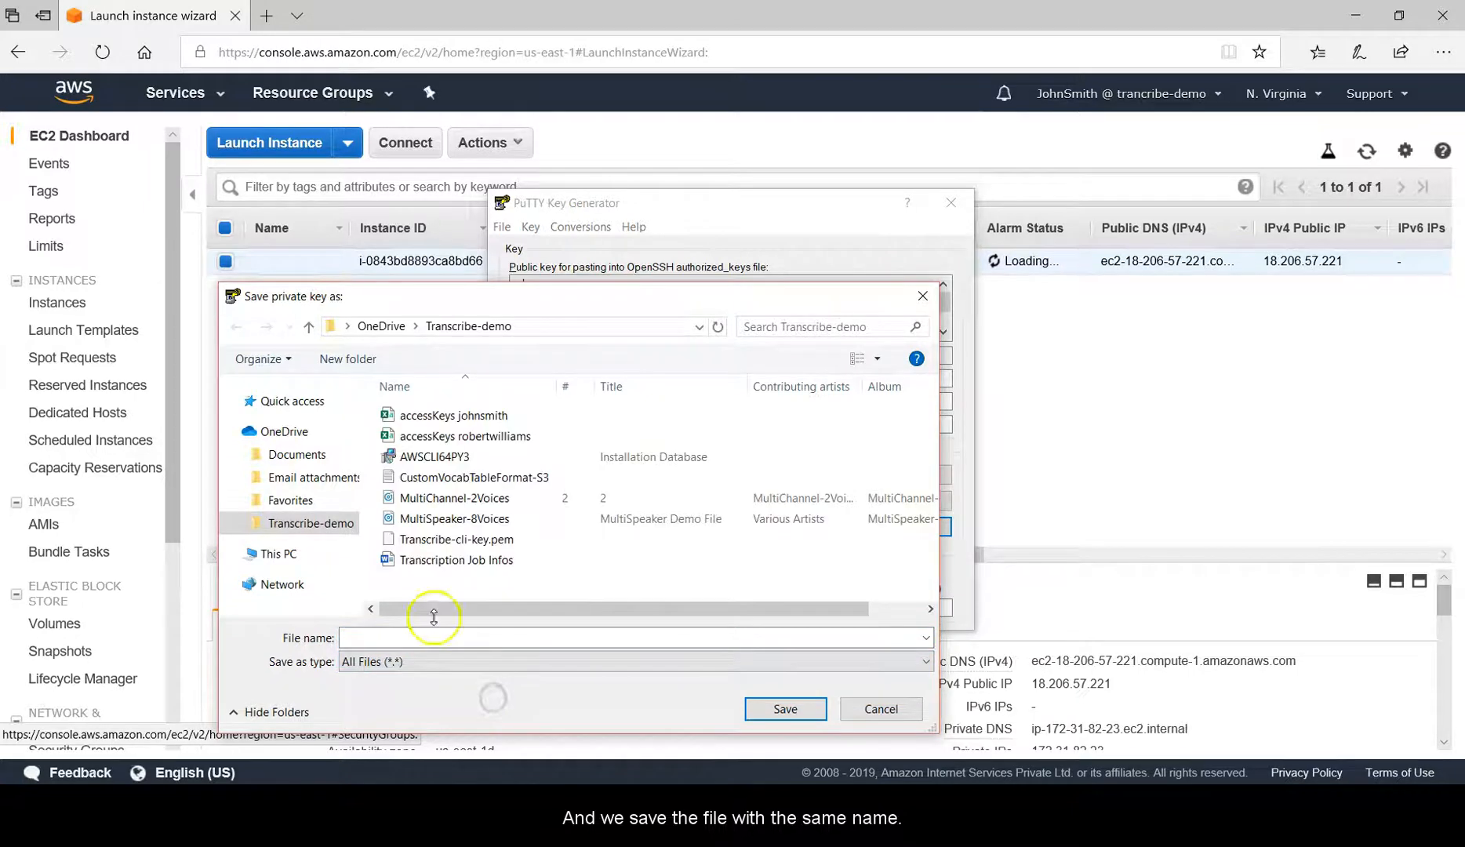
click(429, 539)
right_click(430, 540)
click(480, 495)
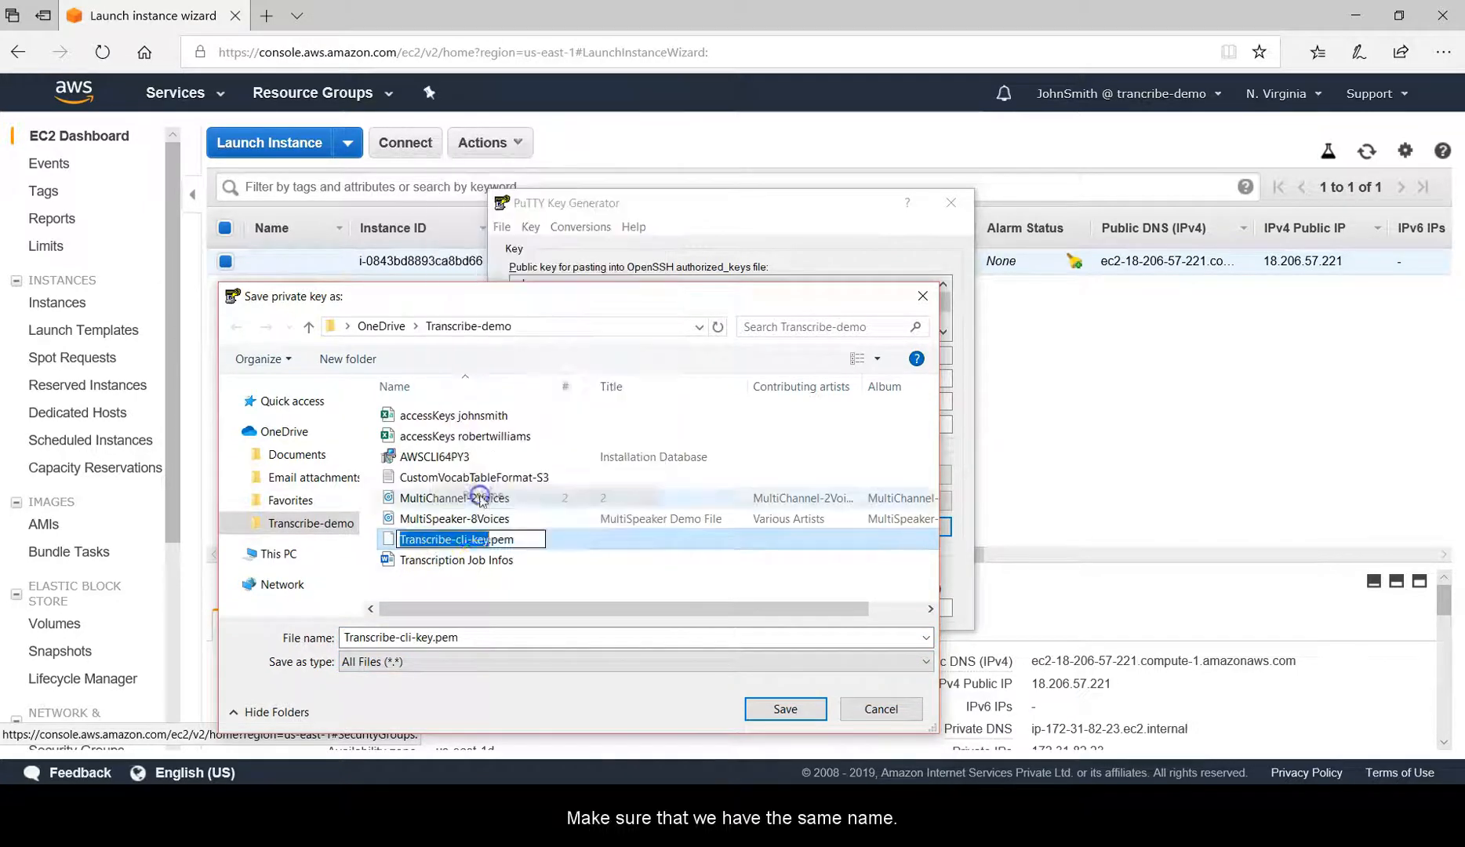
click(507, 587)
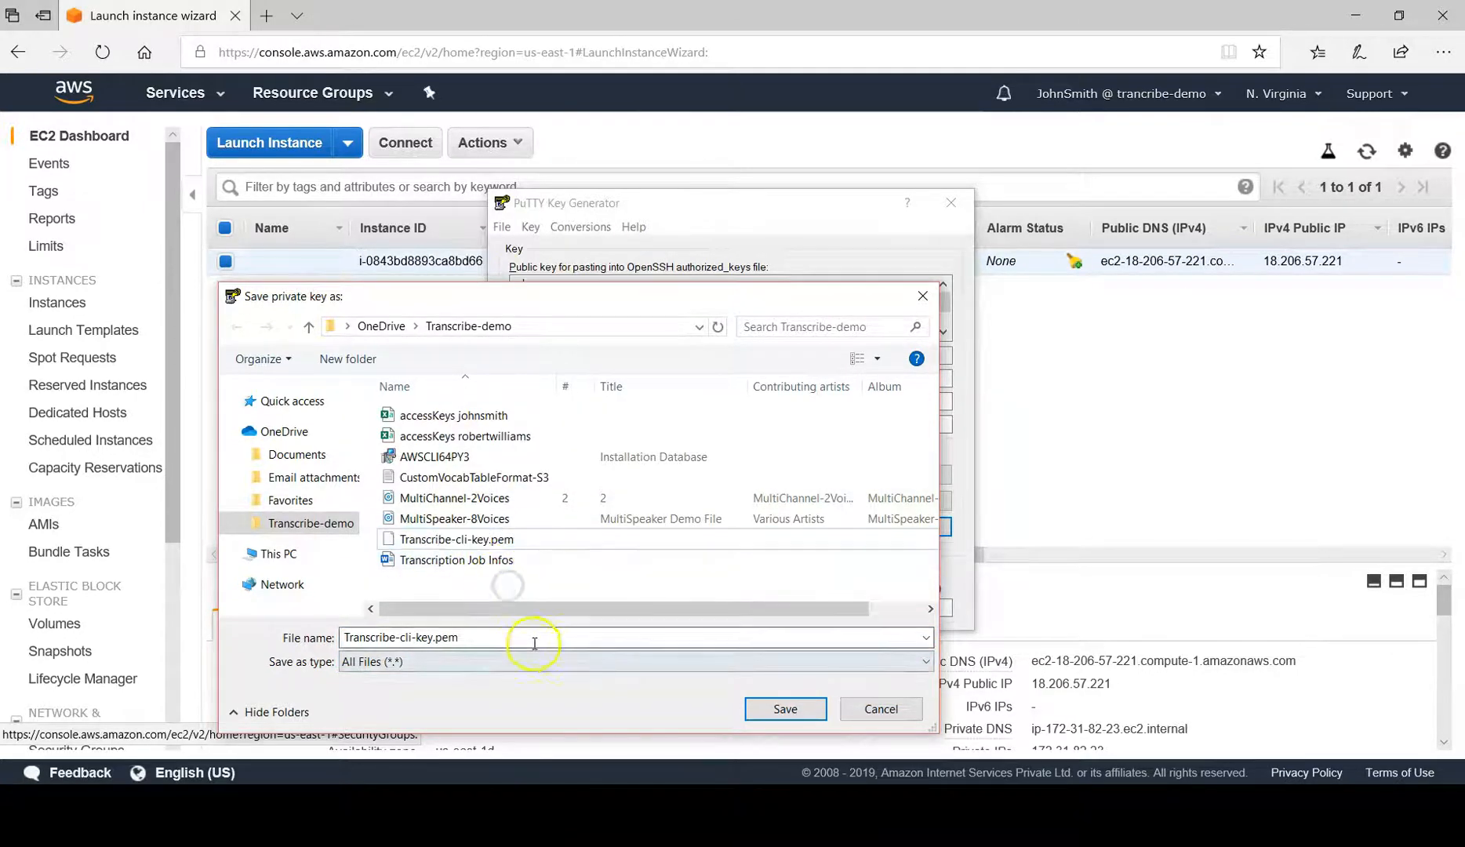
- Save the private key as Transcribe-cli-key.ppk in the PuTTY Private Key Files format and locate it in the Transcribe-demo folder
click(521, 663)
click(470, 680)
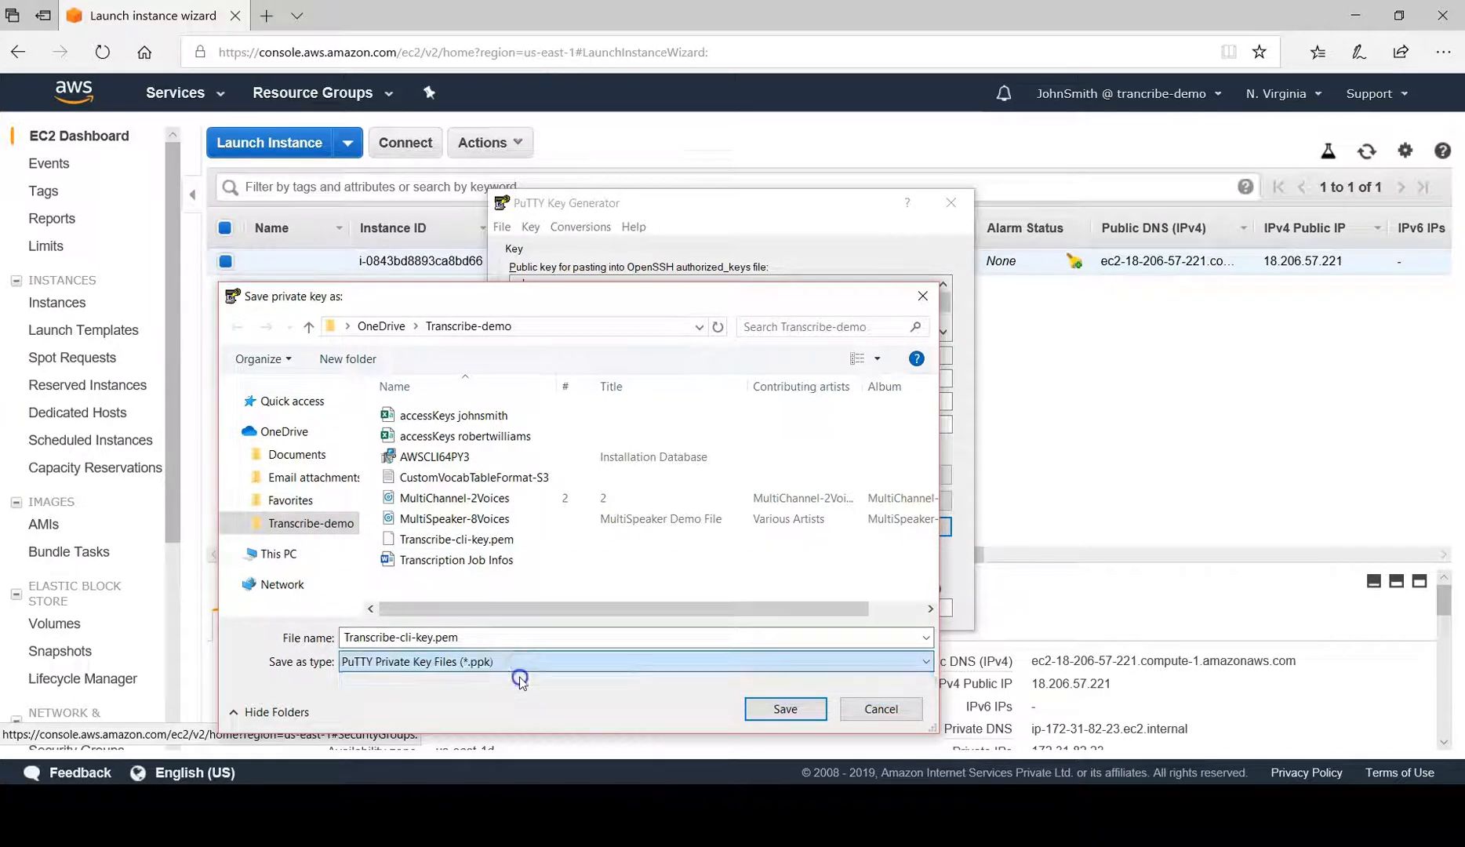
click(491, 639)
key(End)
key(BackSpace)
key(BackSpace)
key(BackSpace)
key(BackSpace)
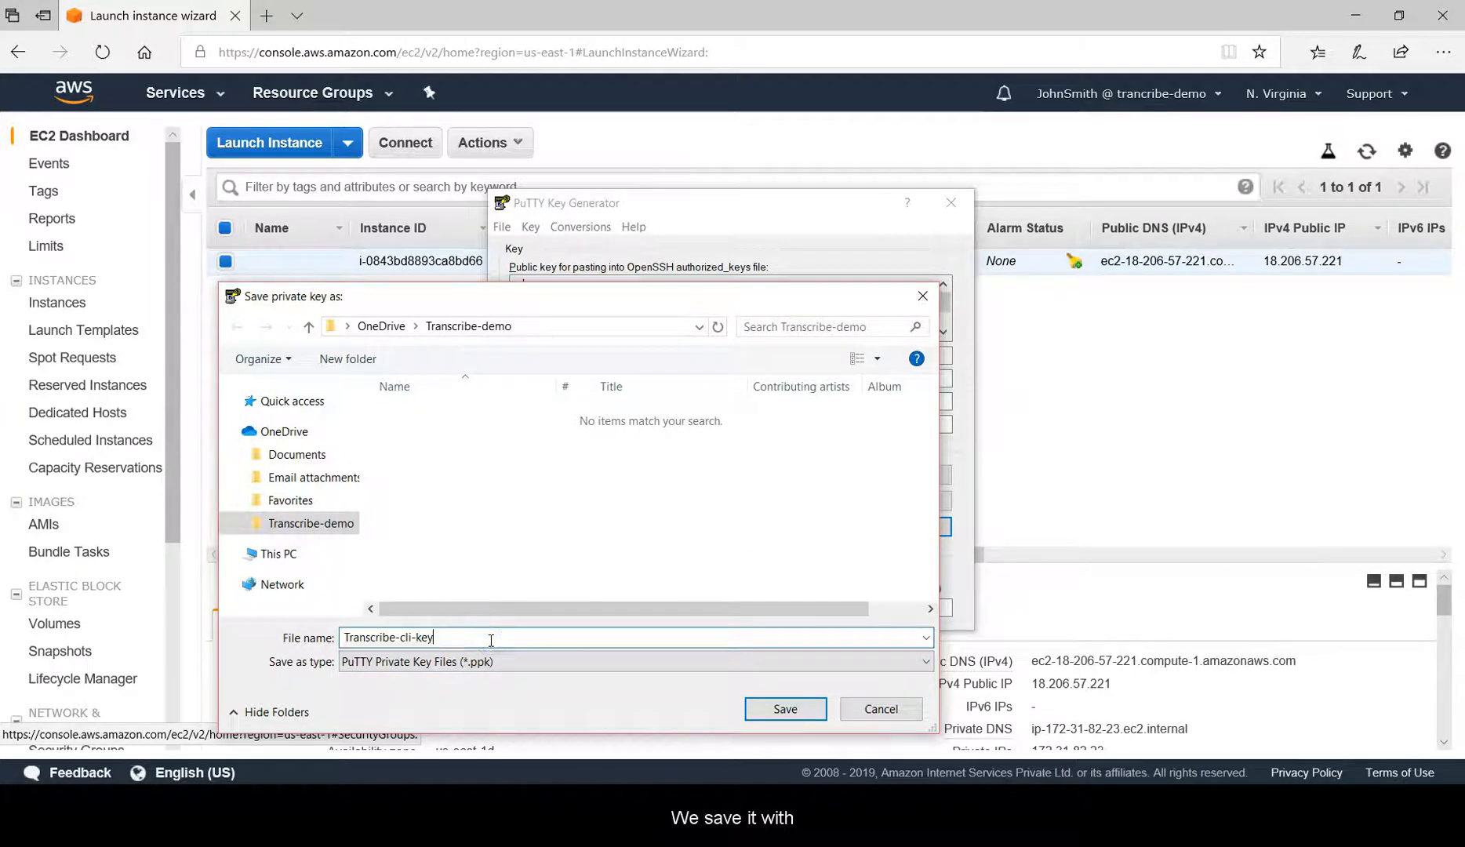
text(.ppk)
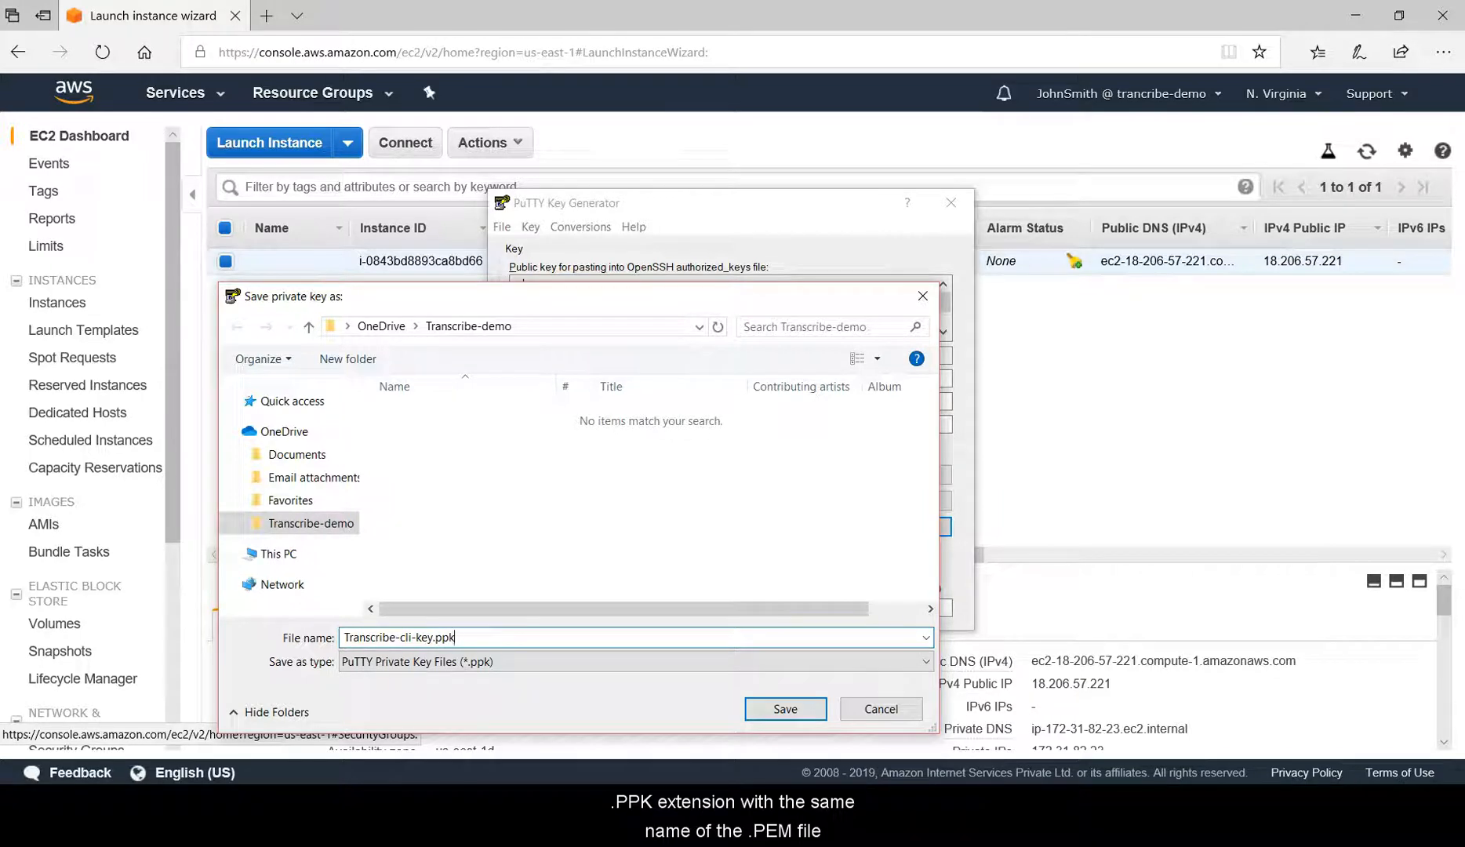
click(786, 709)
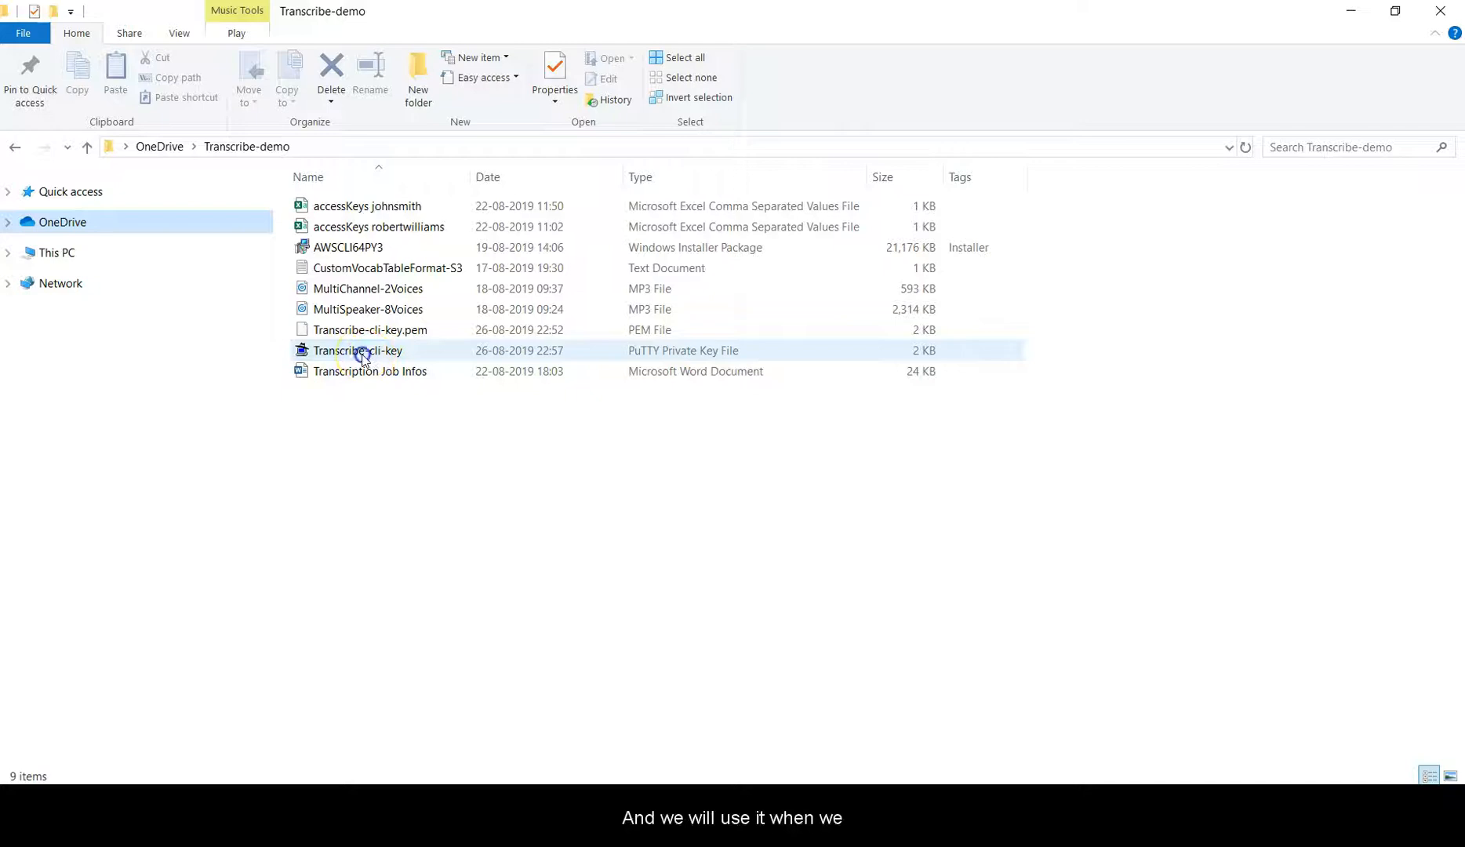
click(362, 353)
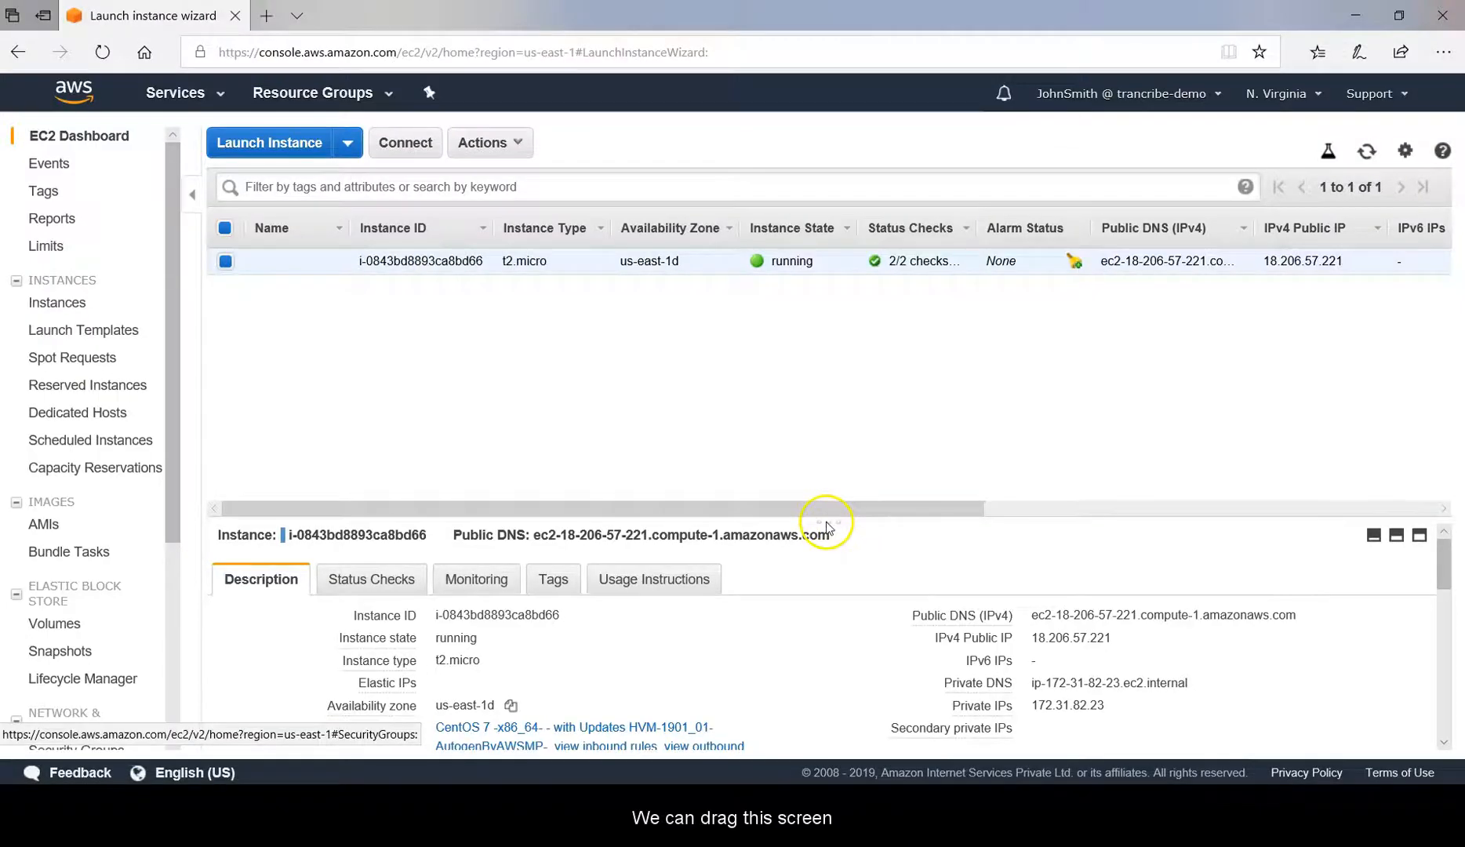
- Back in the EC2 console, enlarge the instance's details area and select its IPv4 Public IP
drag(827, 518, 837, 333)
drag(1443, 388, 1428, 337)
drag(946, 324, 876, 274)
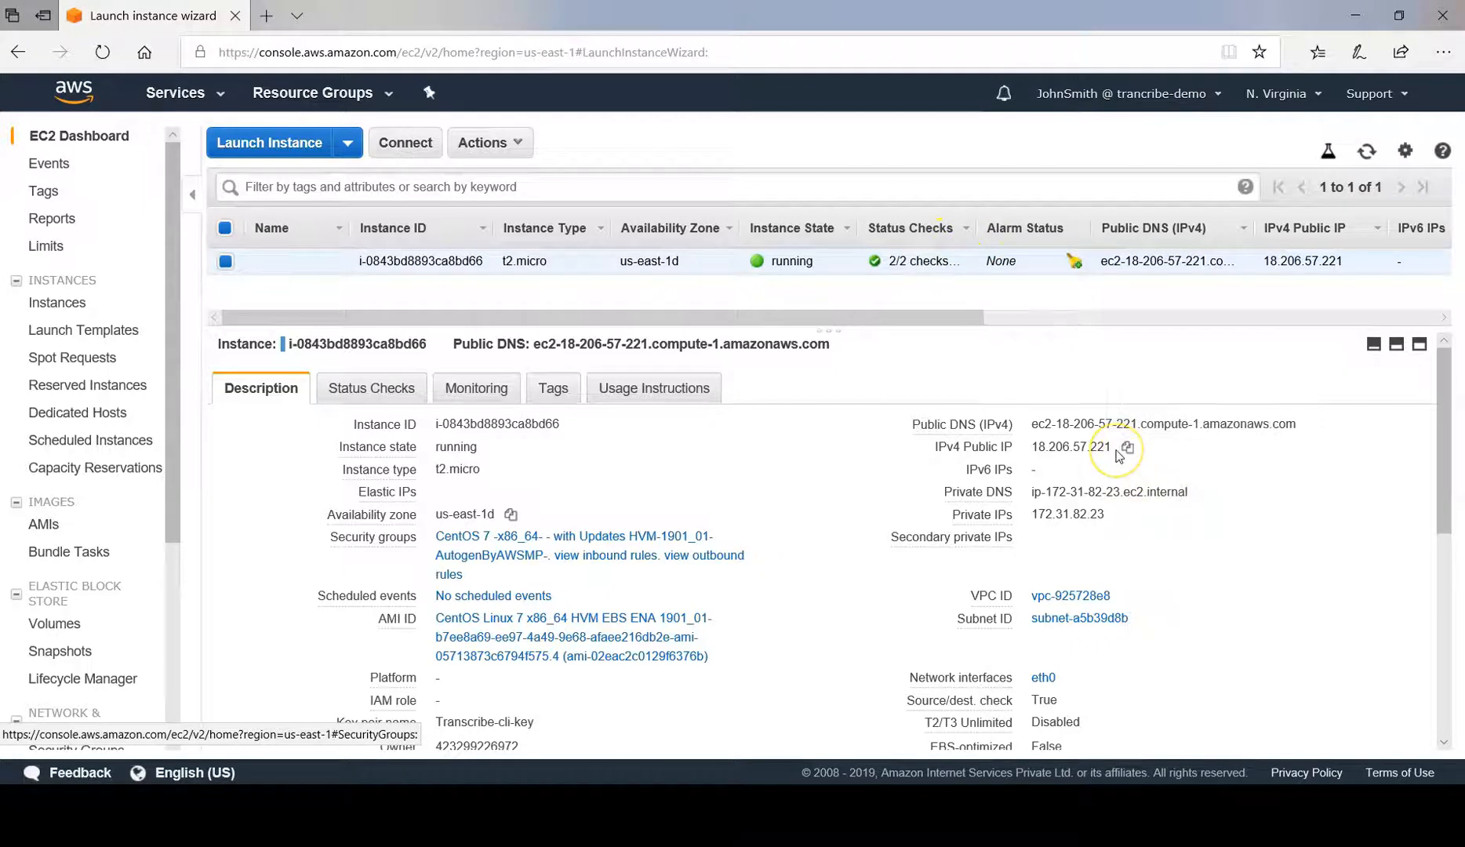
drag(1115, 453, 1026, 449)
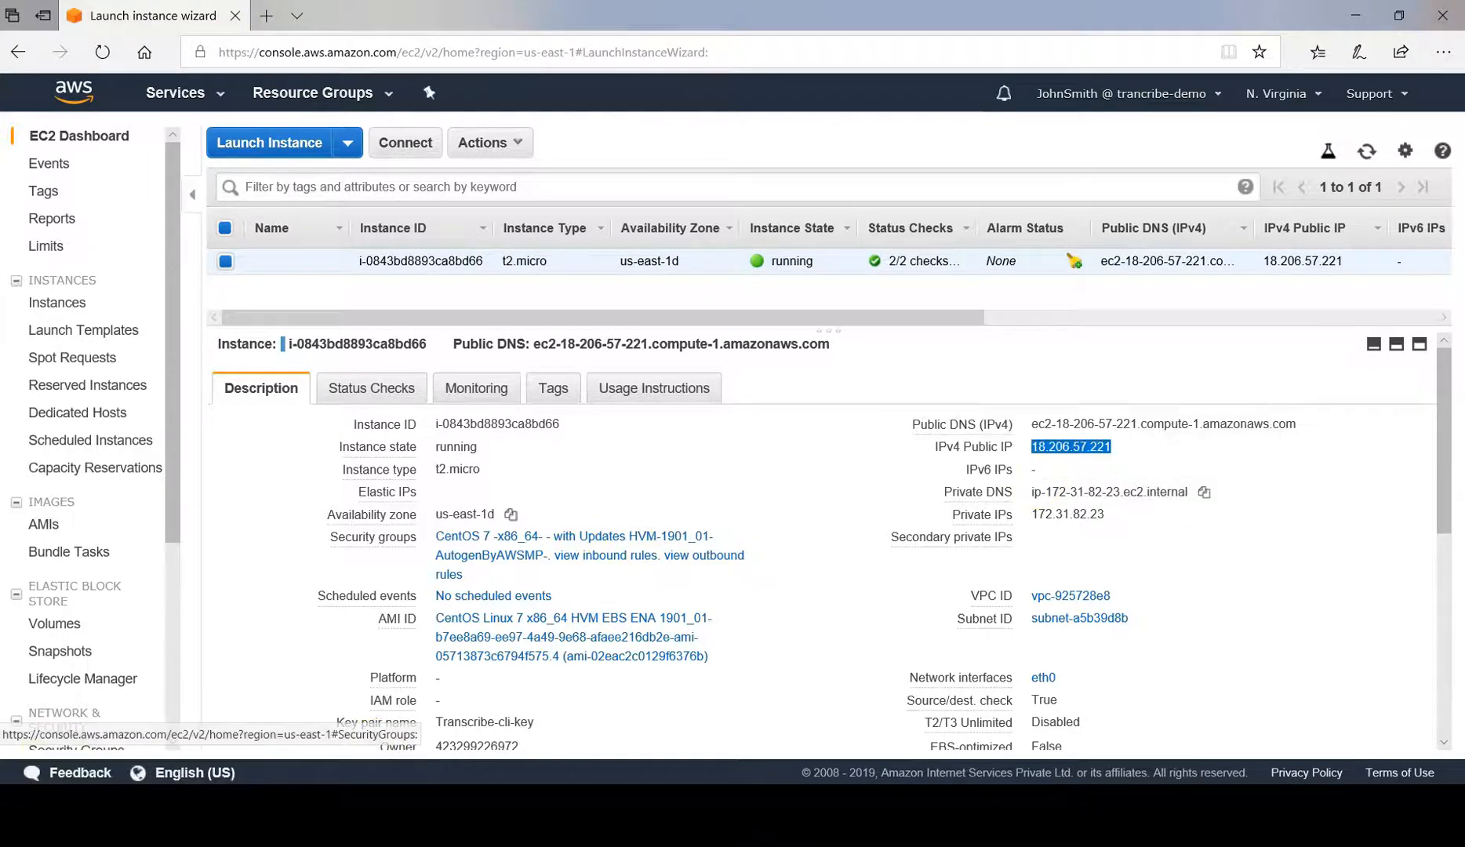
click(716, 311)
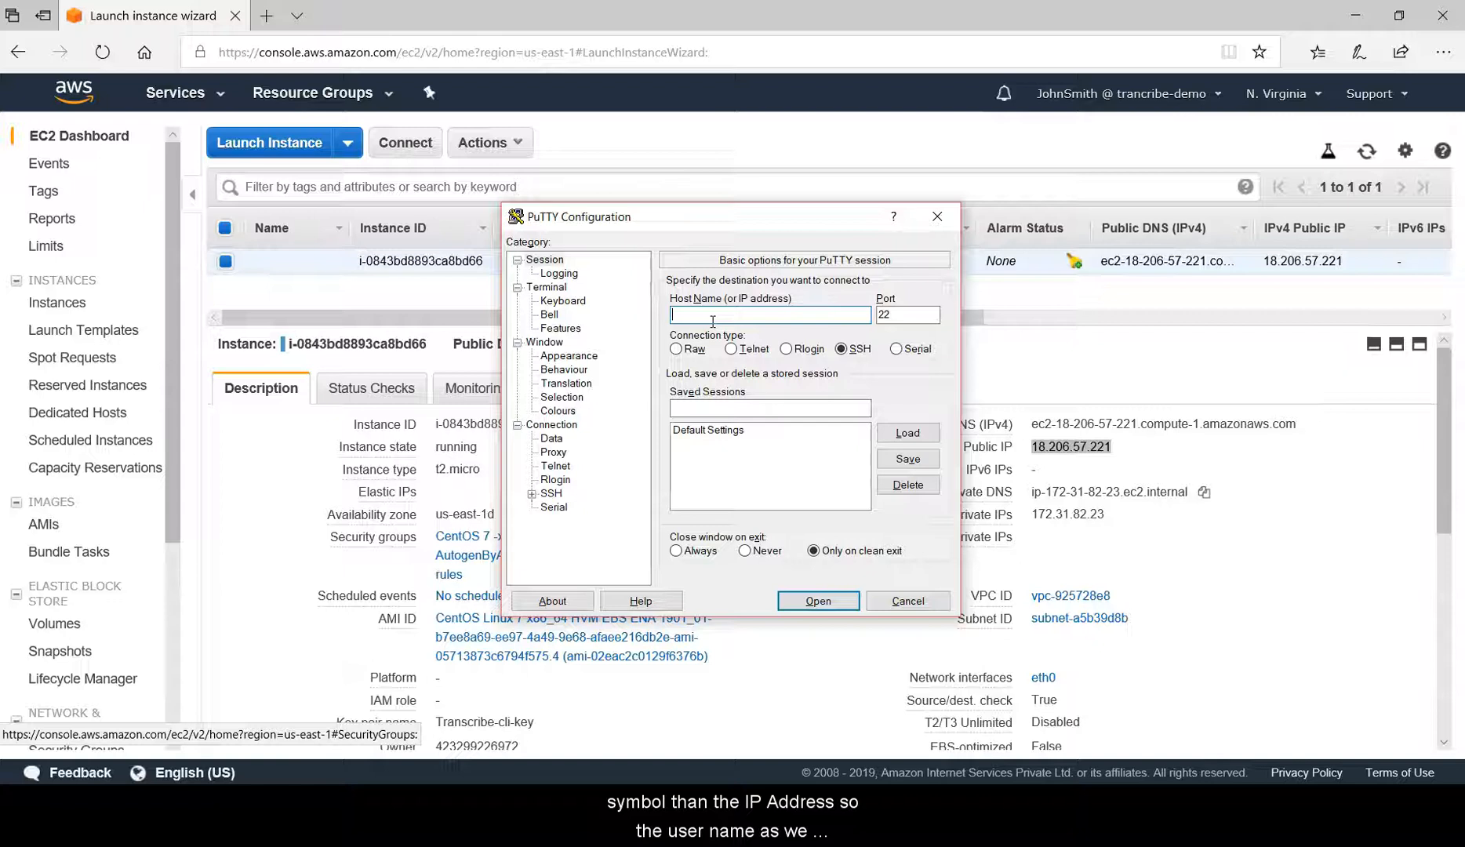
text(t)
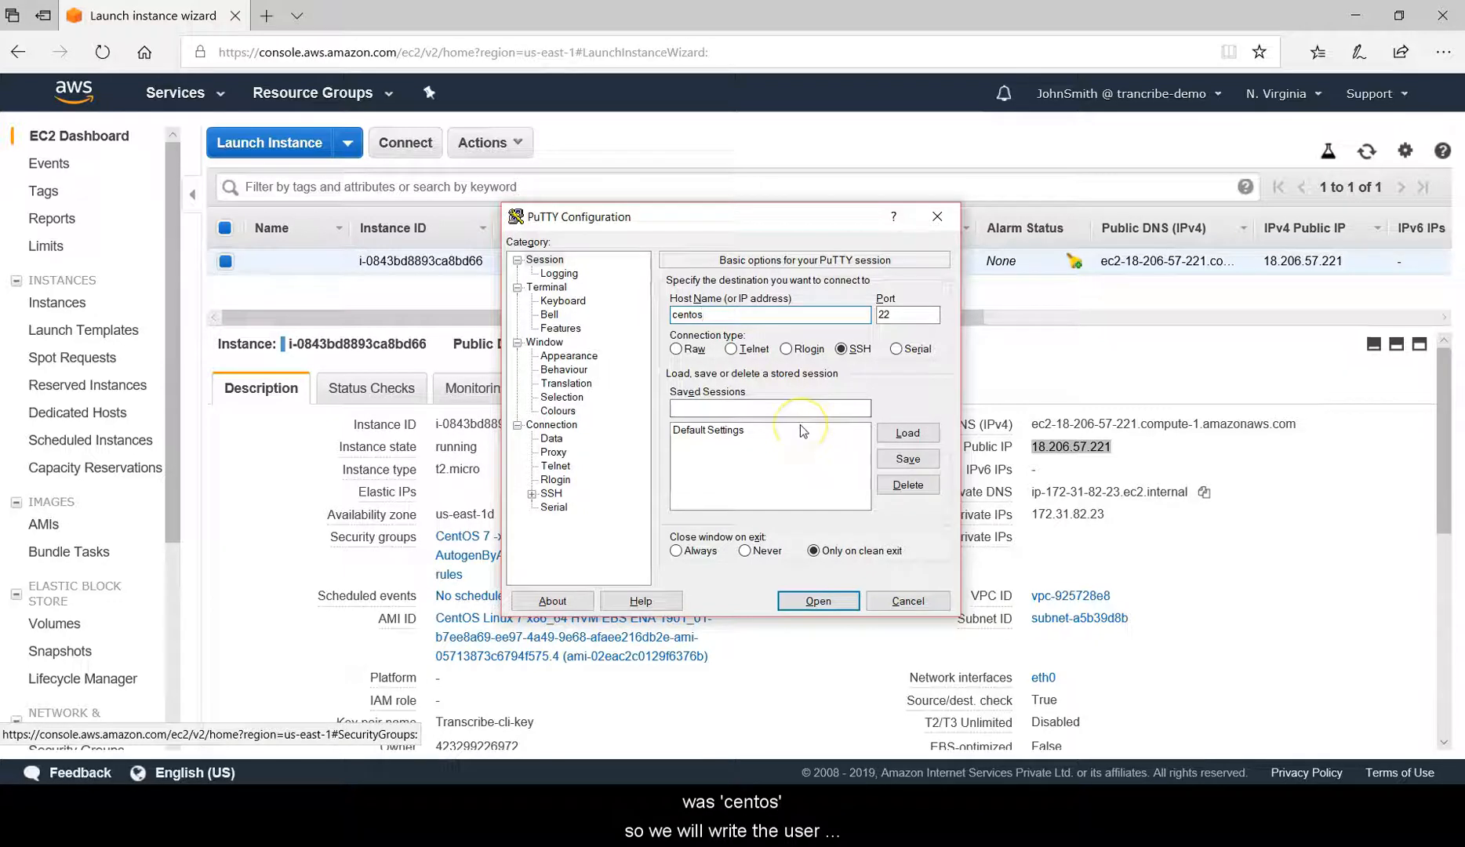
text(os@18.206.57.221)
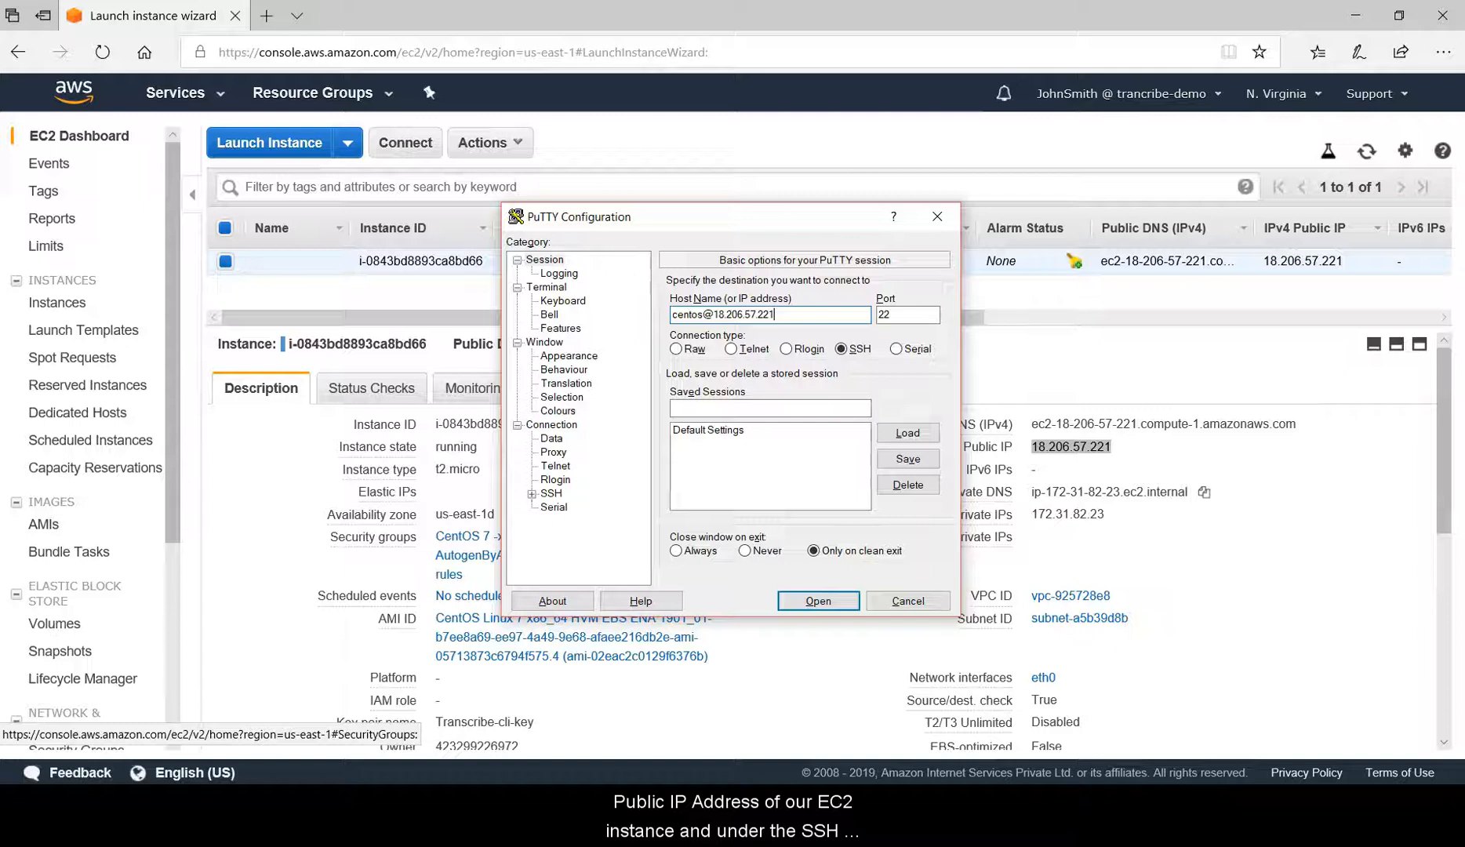
- Set the SSH authentication private key file to Transcribe-cli-key.ppk from the Transcribe-demo folder
click(532, 494)
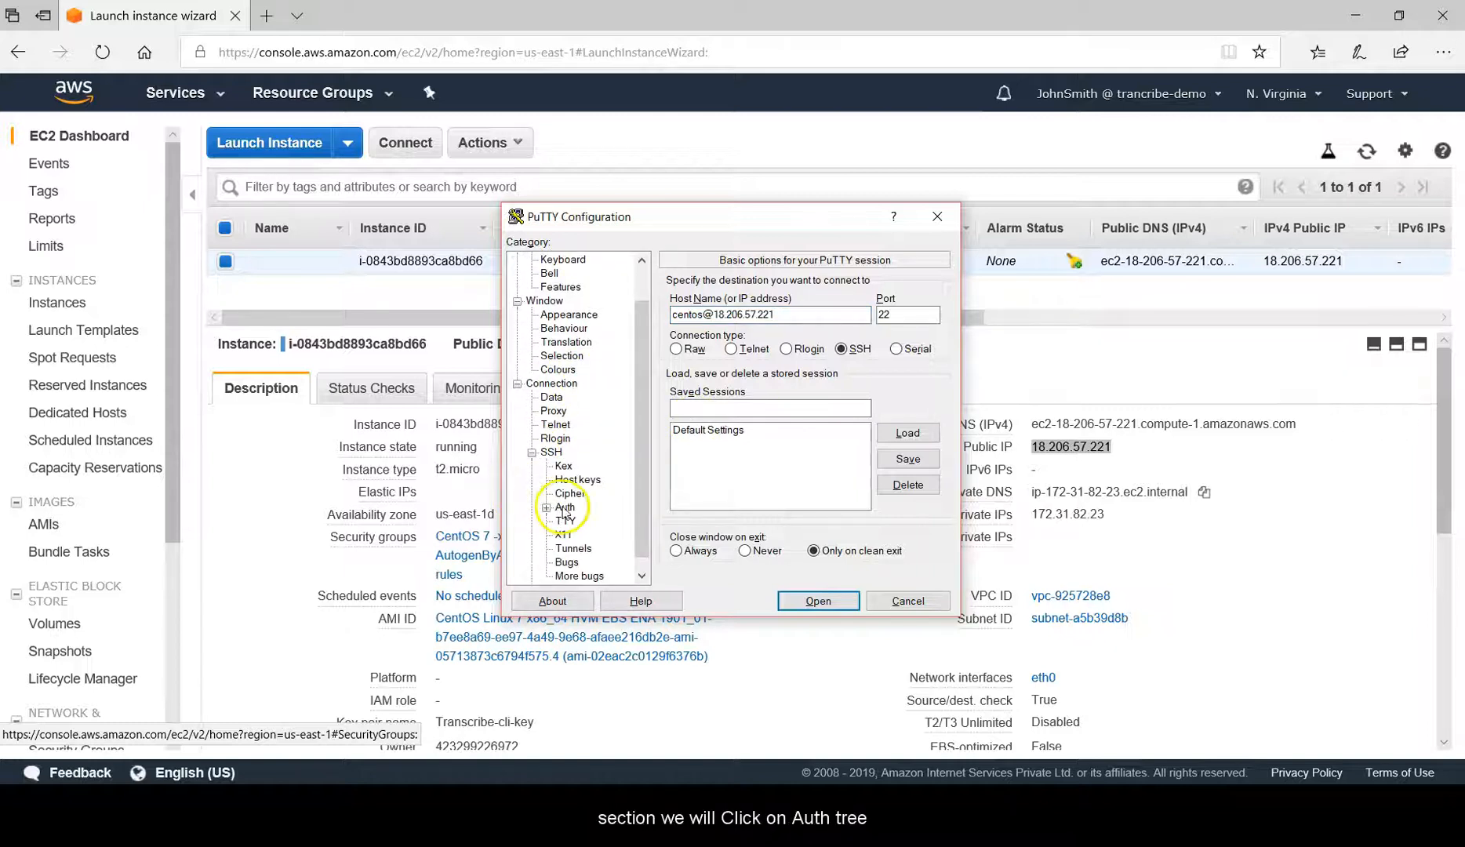
click(568, 509)
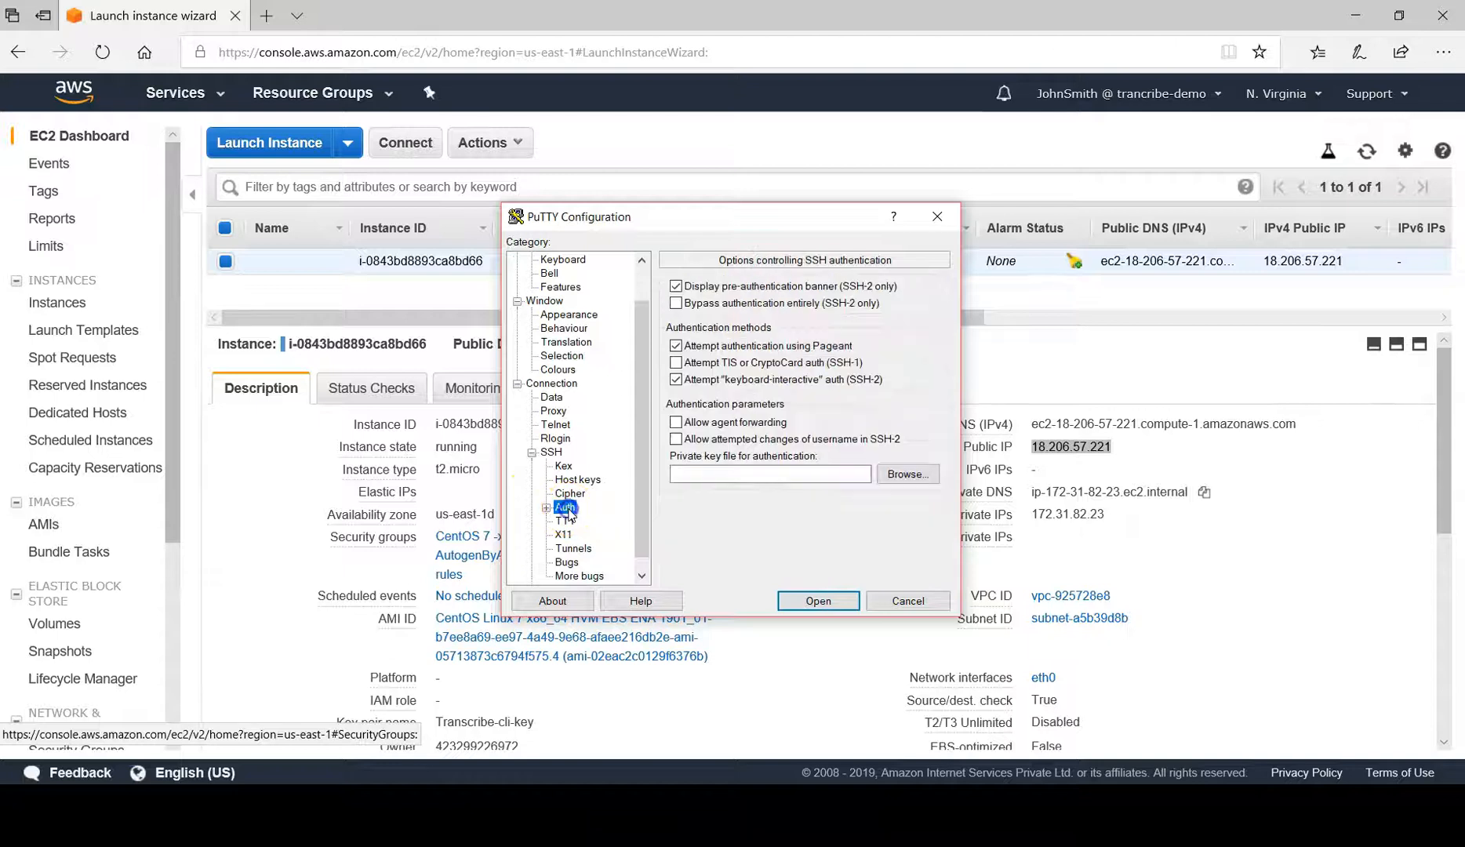
click(839, 473)
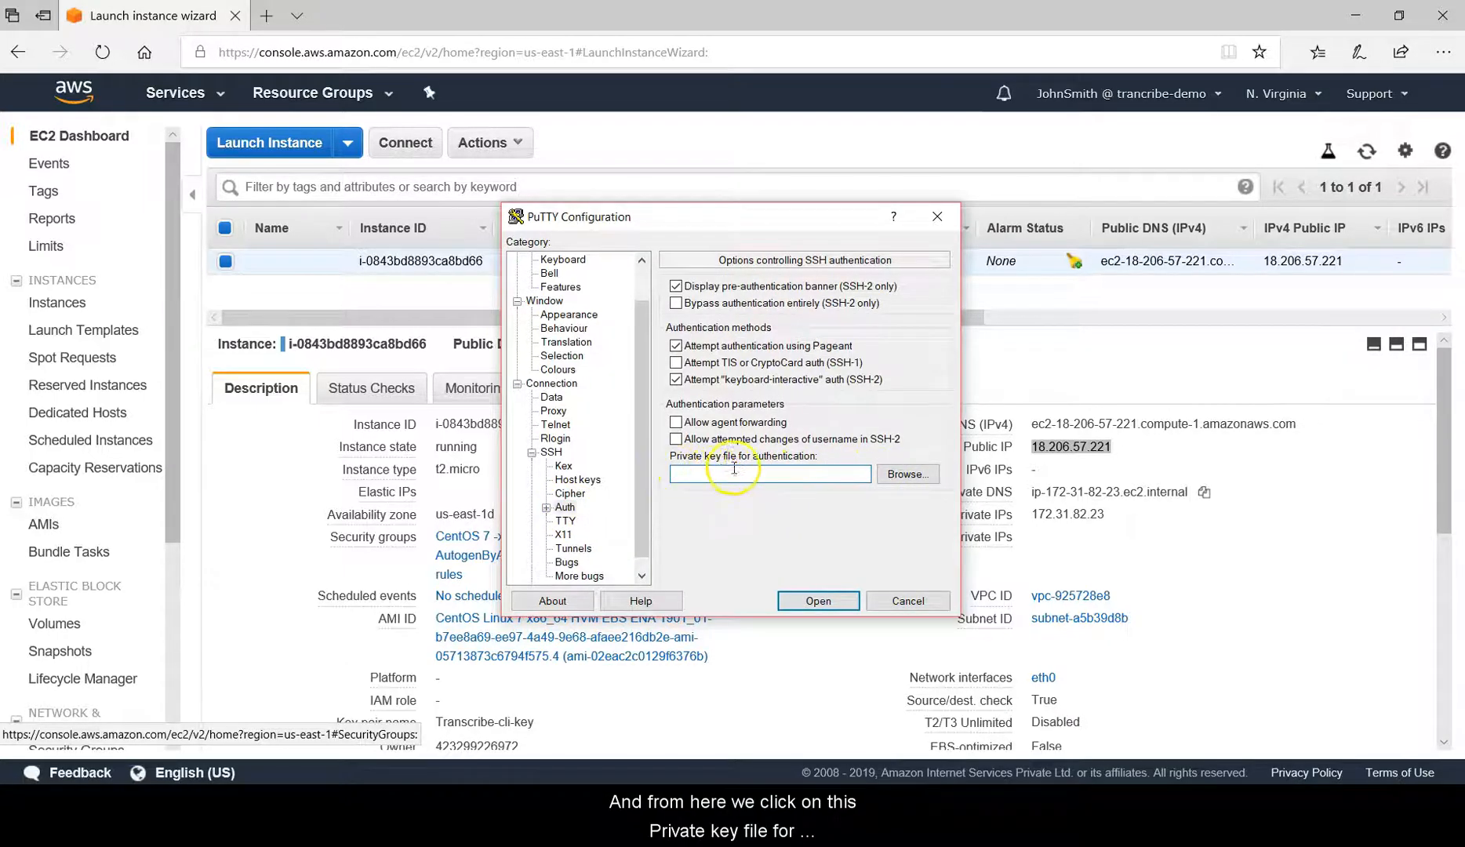
click(902, 475)
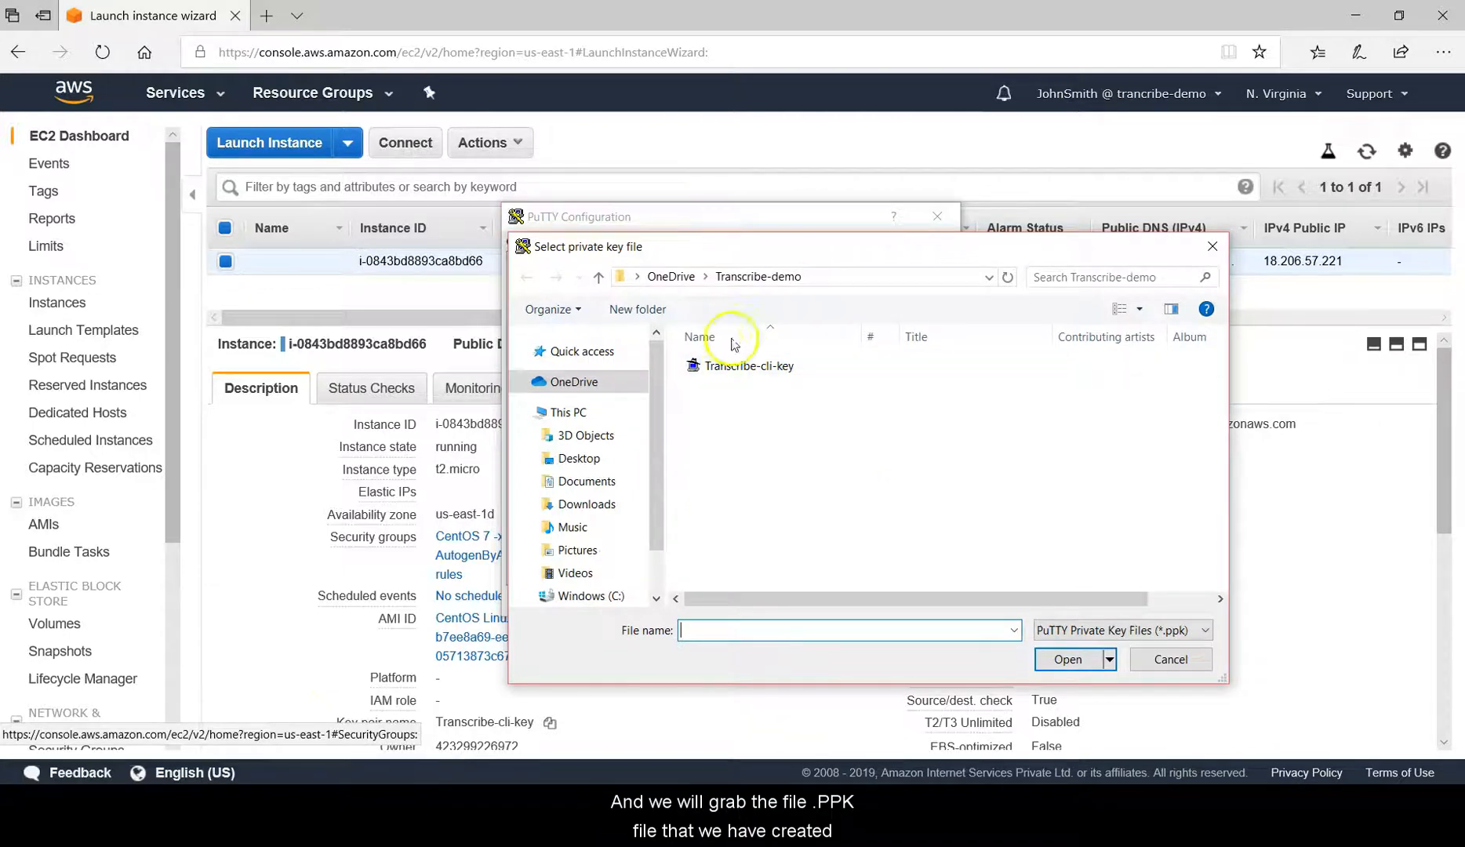
click(757, 368)
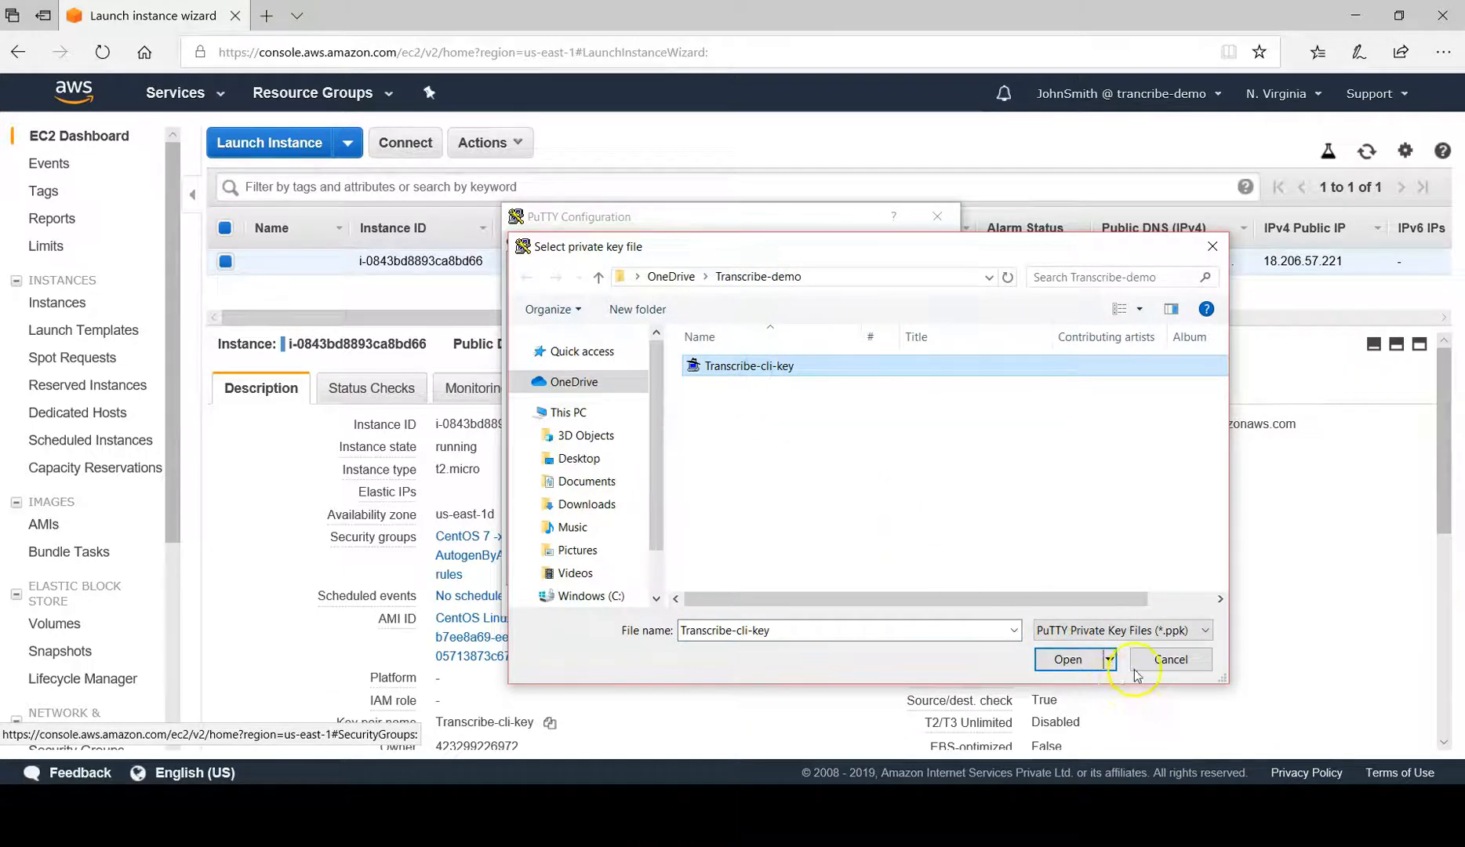
click(1066, 661)
- Open the SSH session to the instance and accept the server's host key into the cache
click(818, 602)
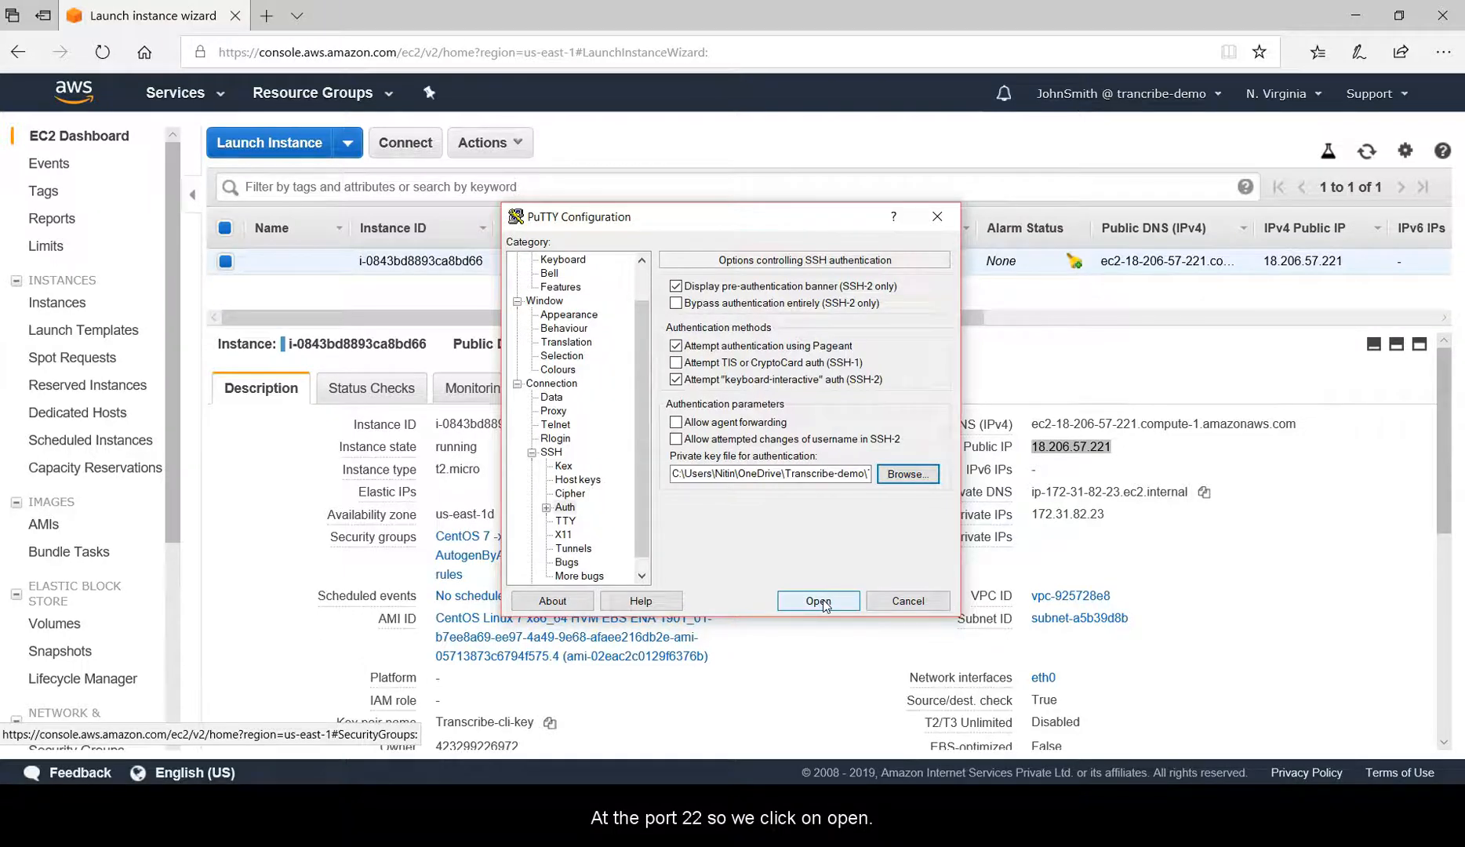
click(818, 601)
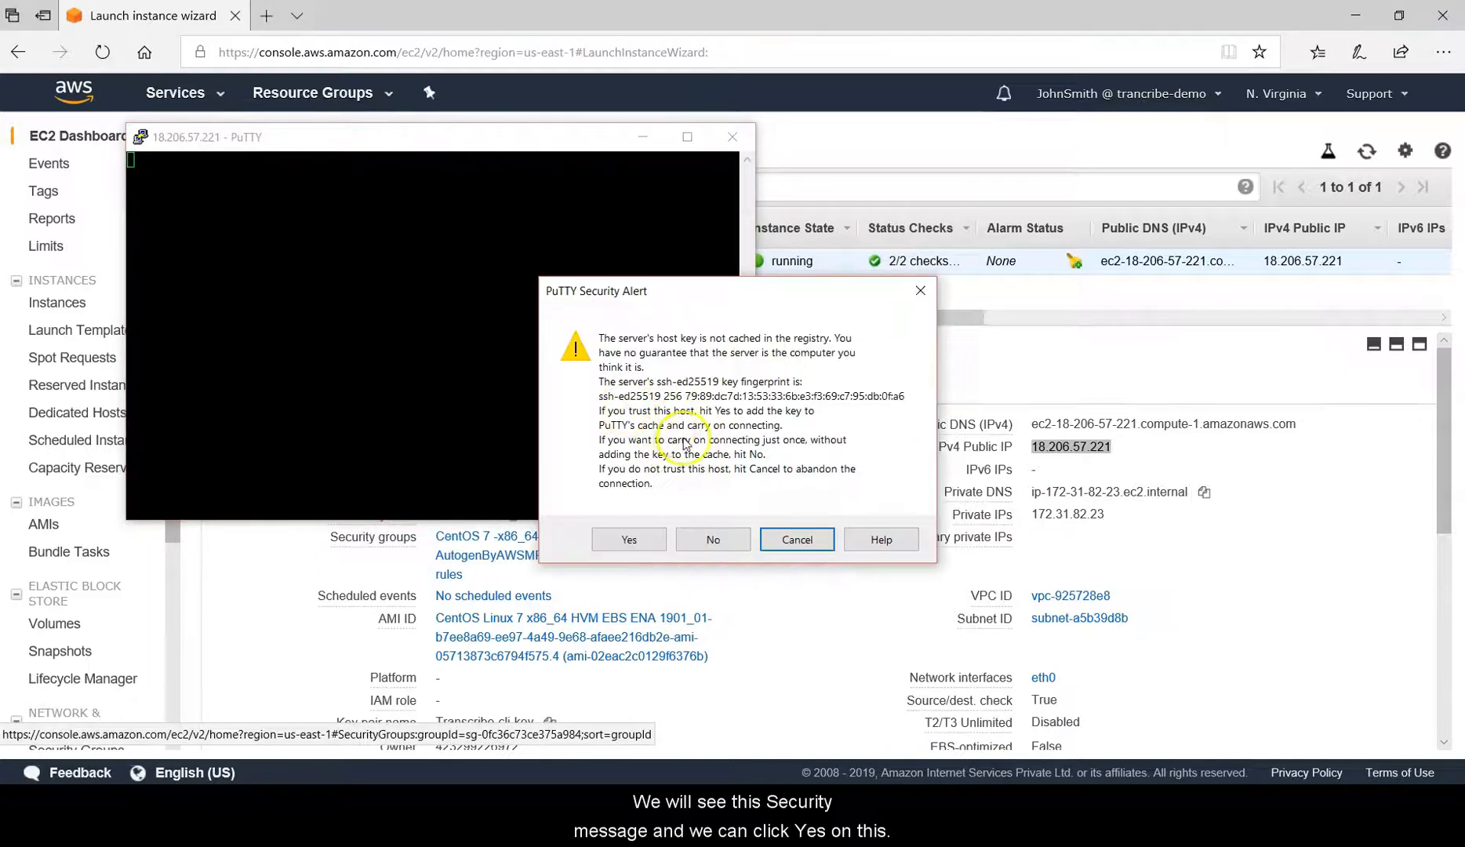
click(629, 541)
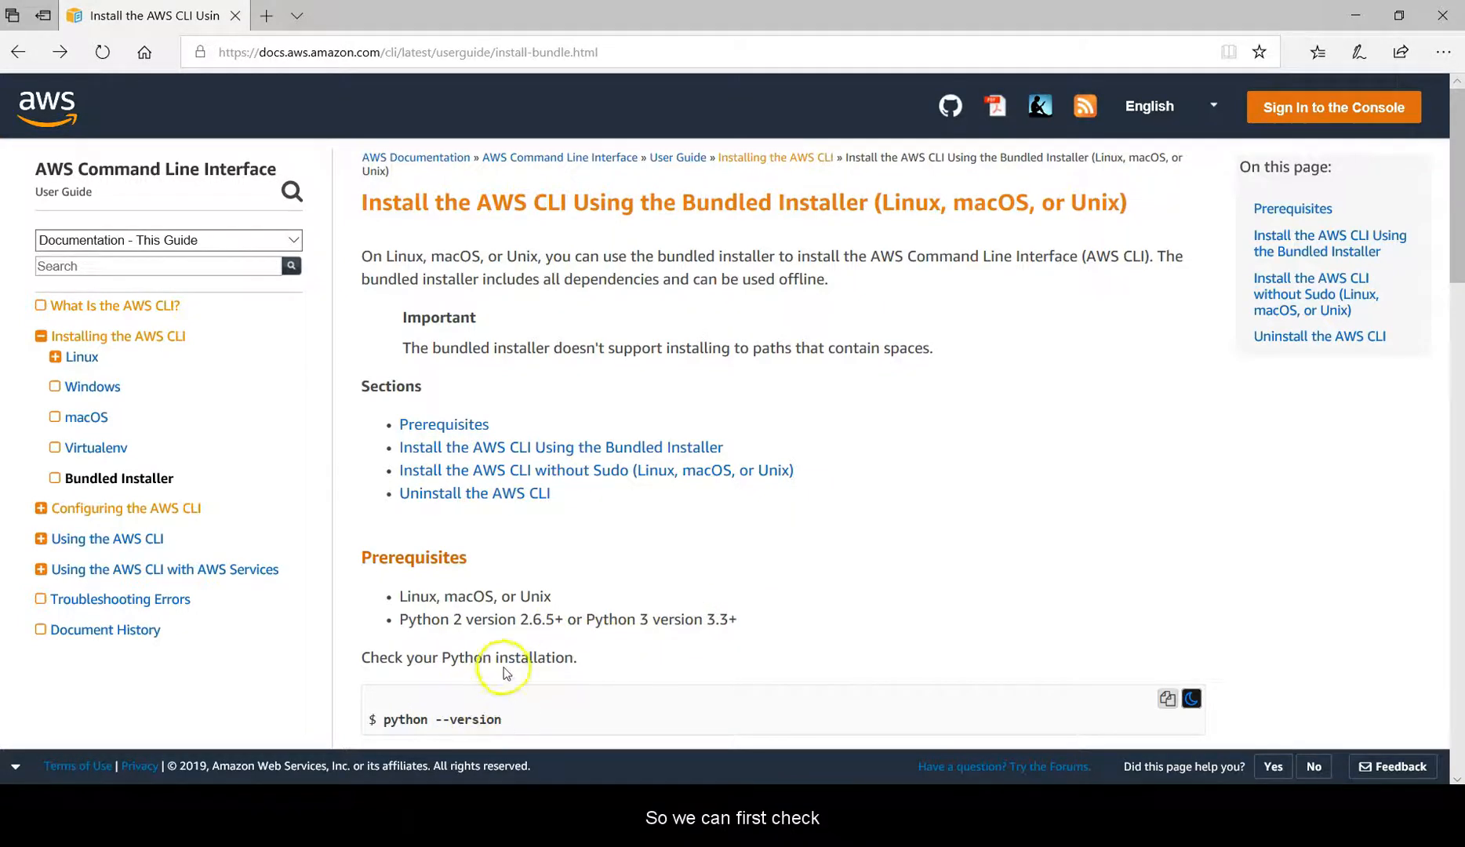
- Run python --version in the SSH terminal and compare the result with the Python requirement in the AWS CLI guide's prerequisites
drag(1455, 246, 1449, 327)
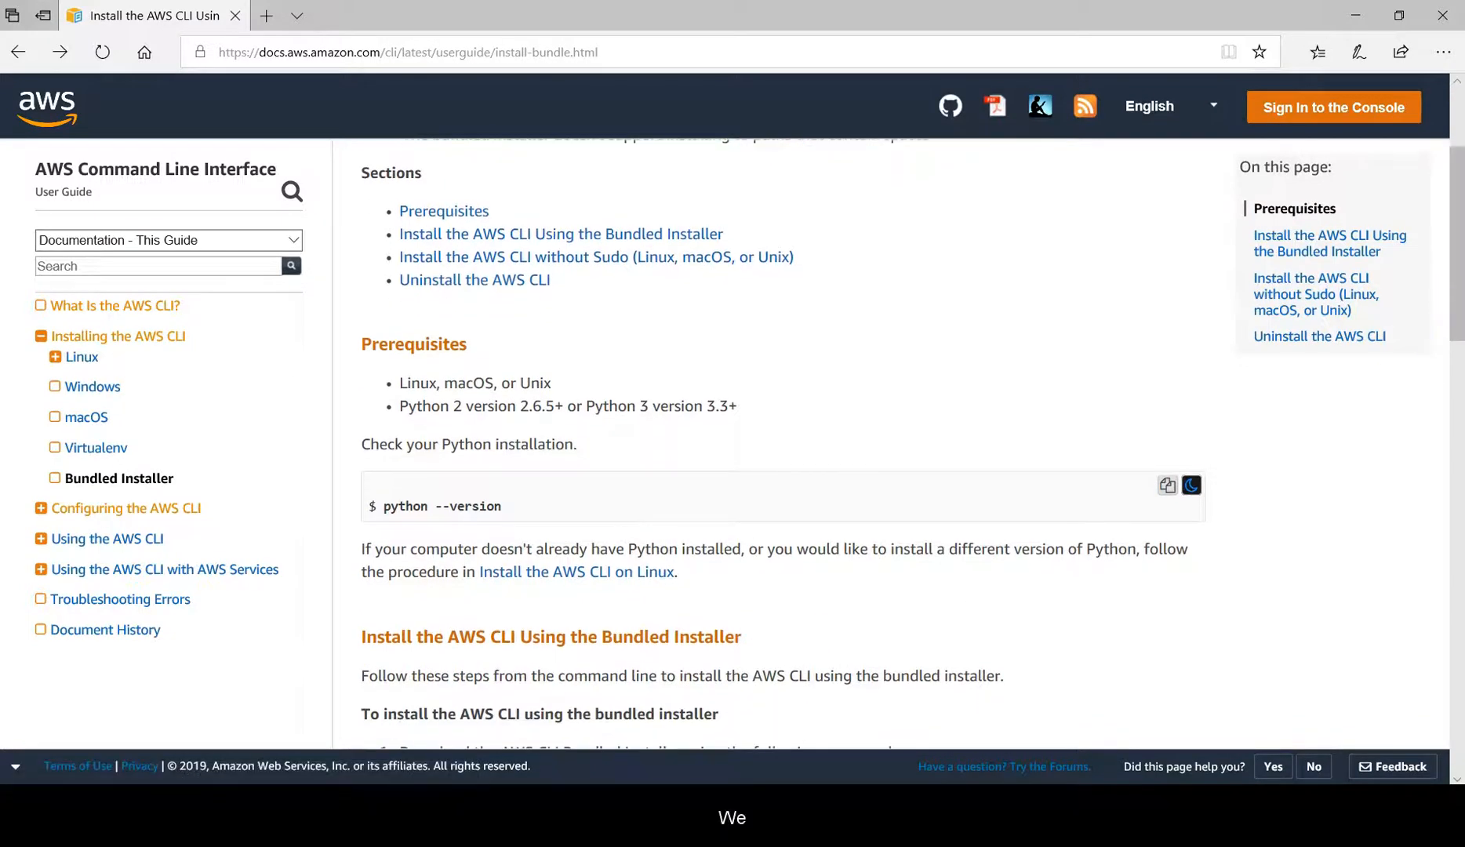
key(alt+Tab)
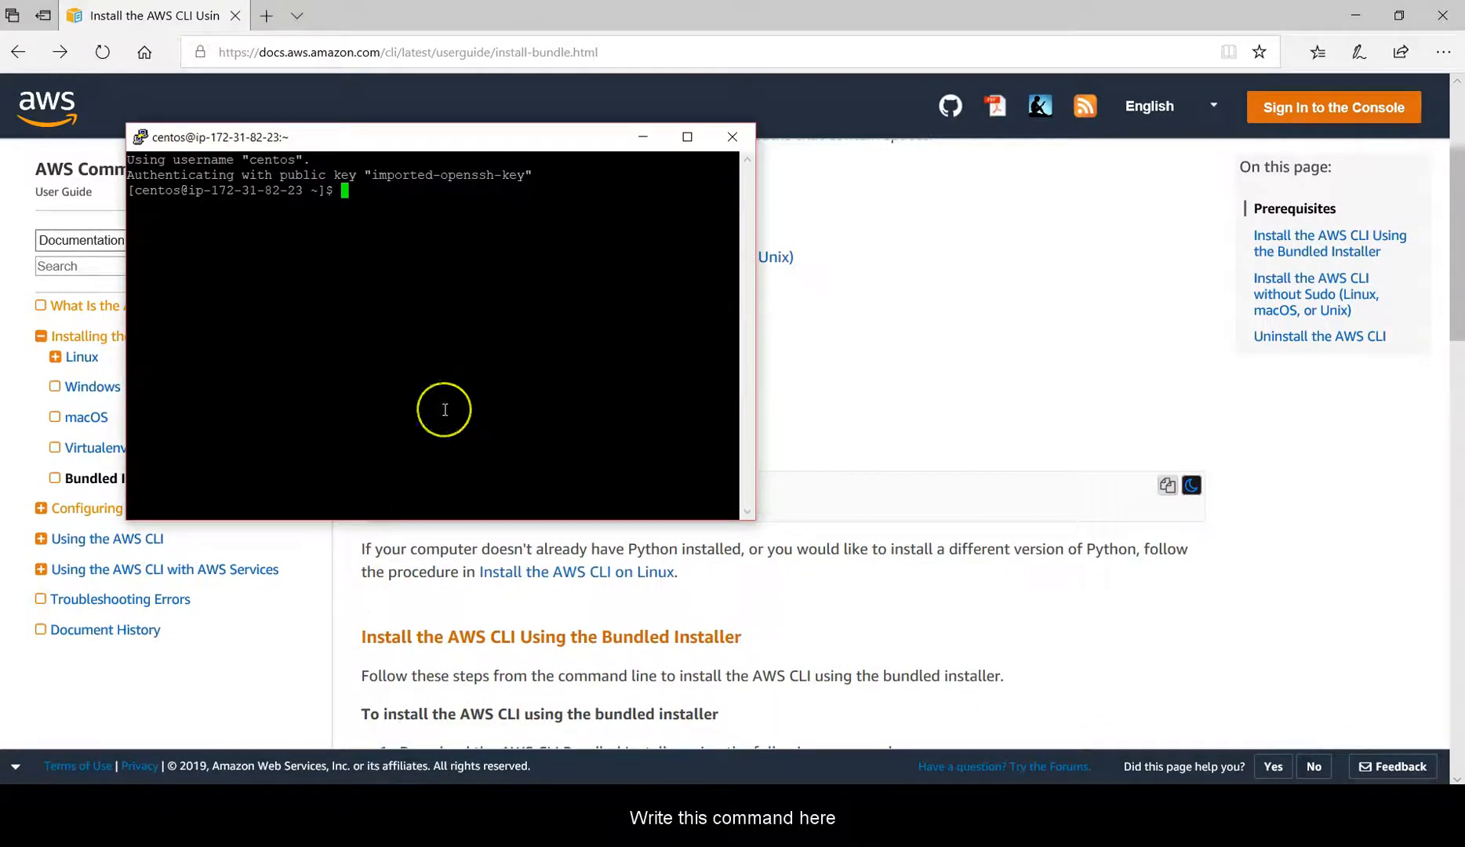
text(python --)
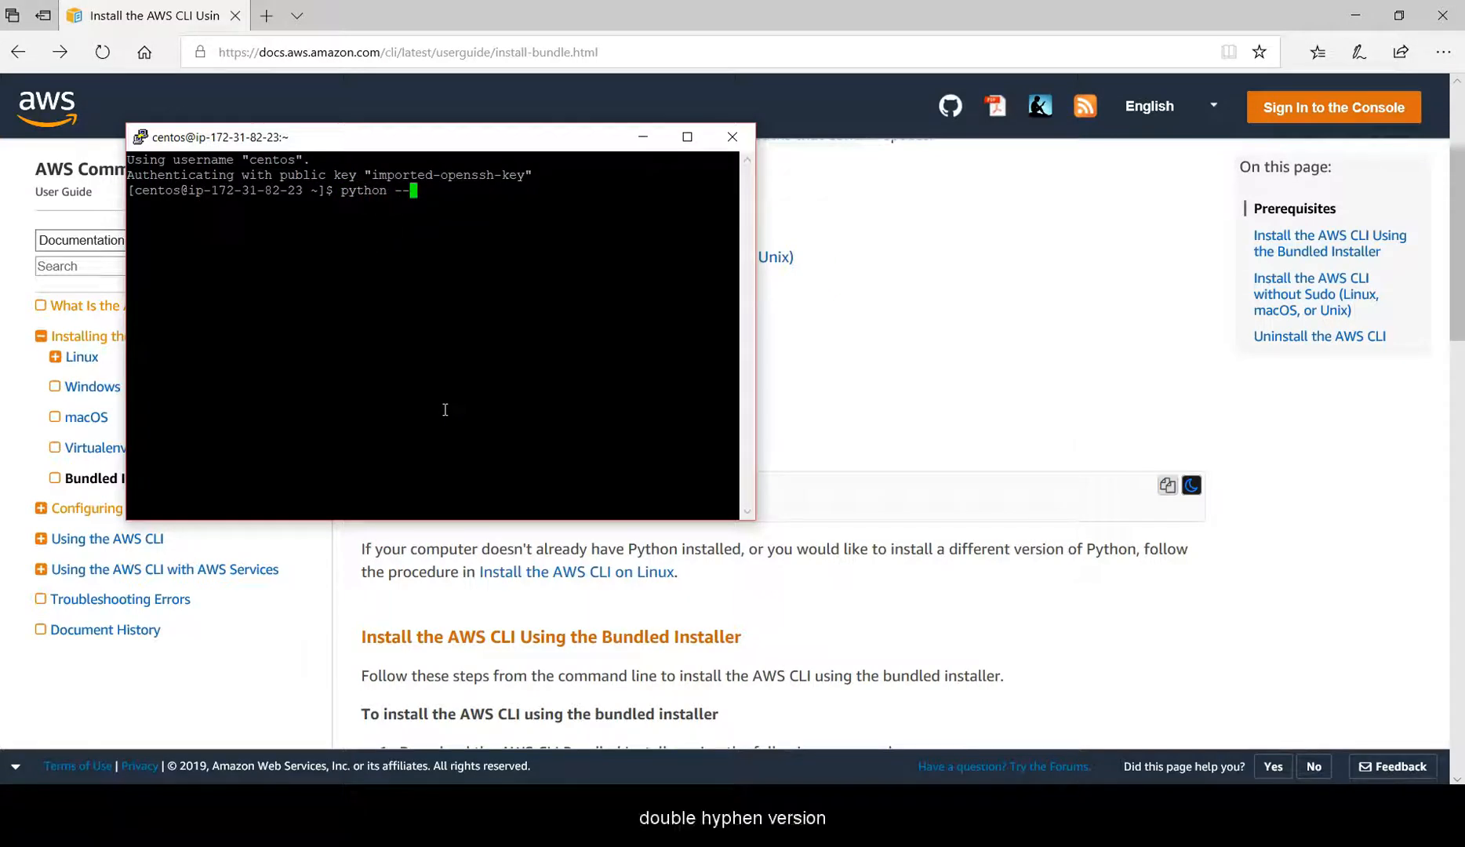
text(version)
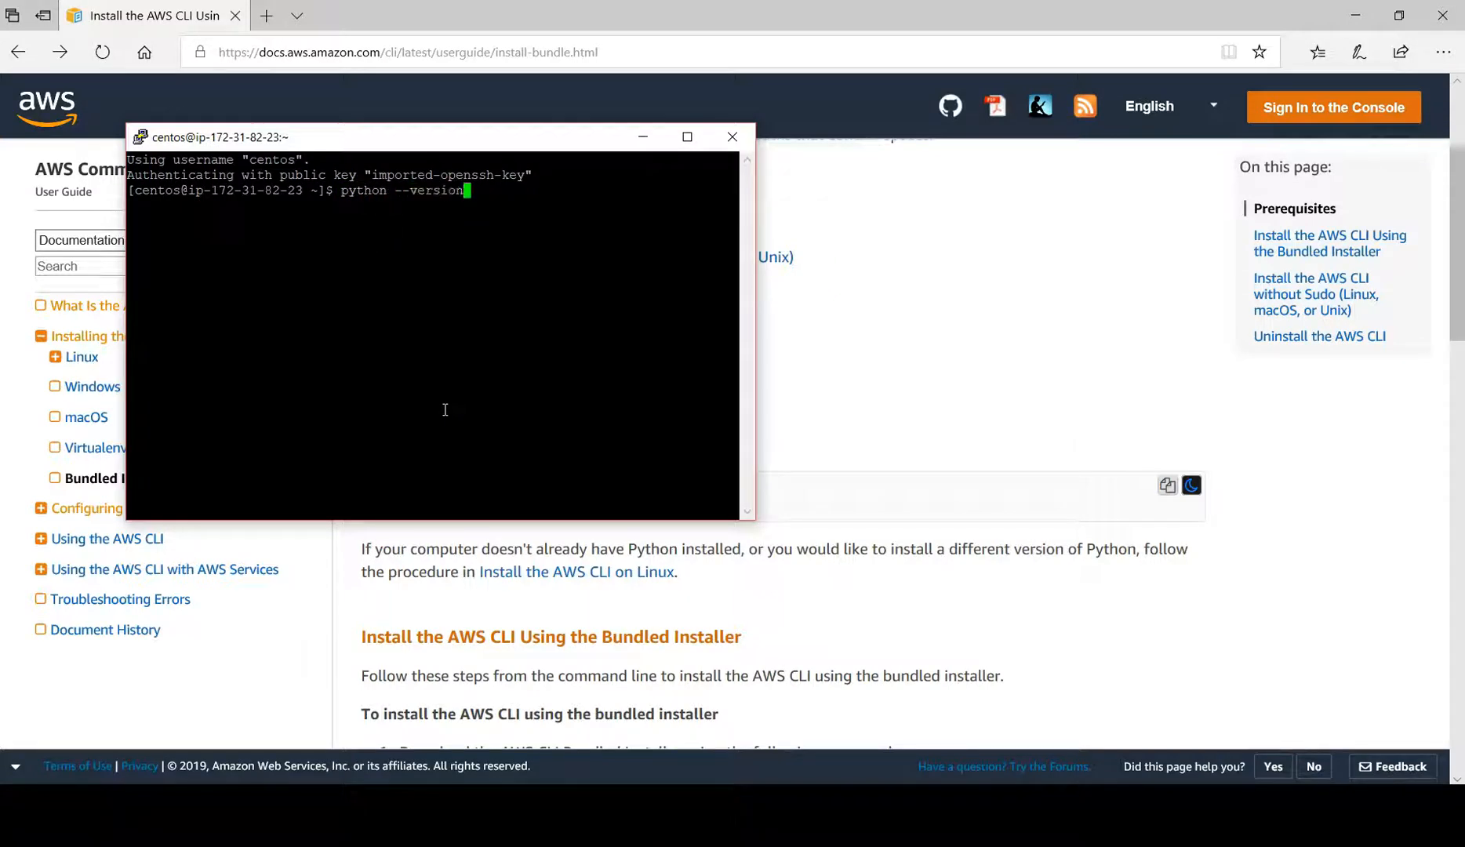
key(Return)
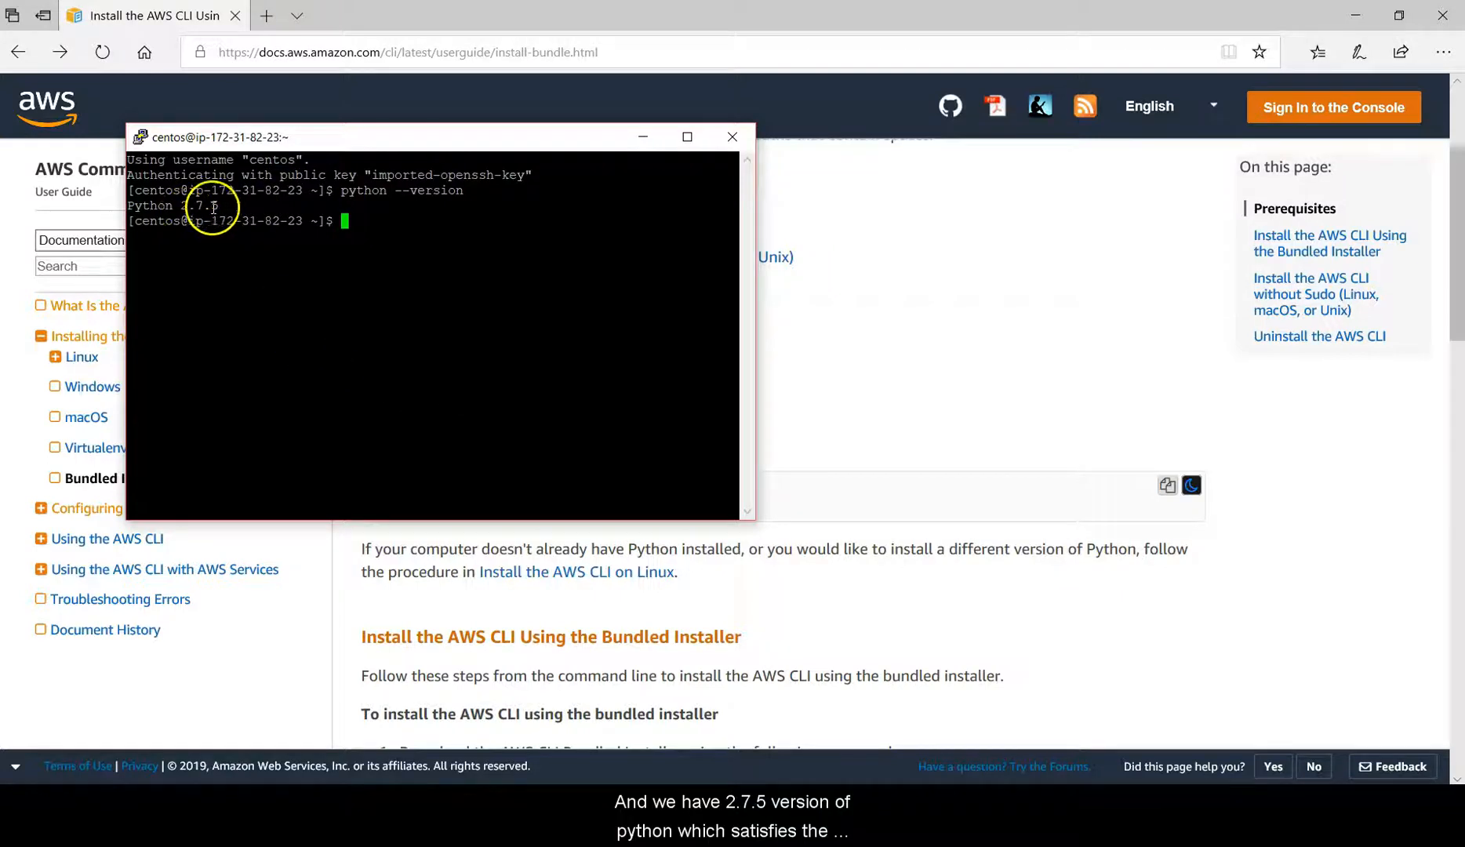
click(843, 365)
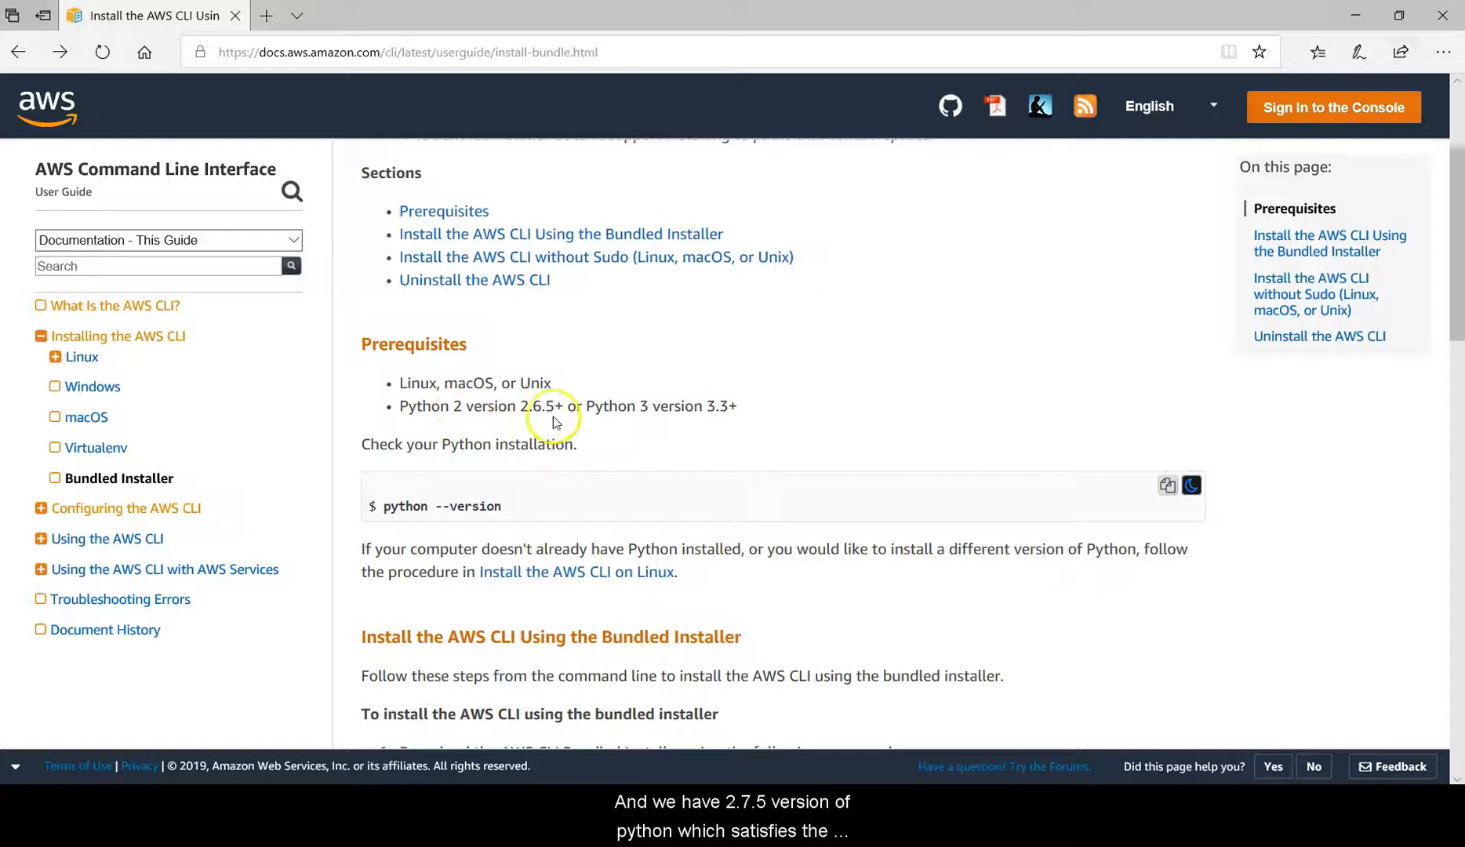
mouse_move(554, 406)
mouse_down()
mouse_move(512, 409)
mouse_move(530, 411)
mouse_up()
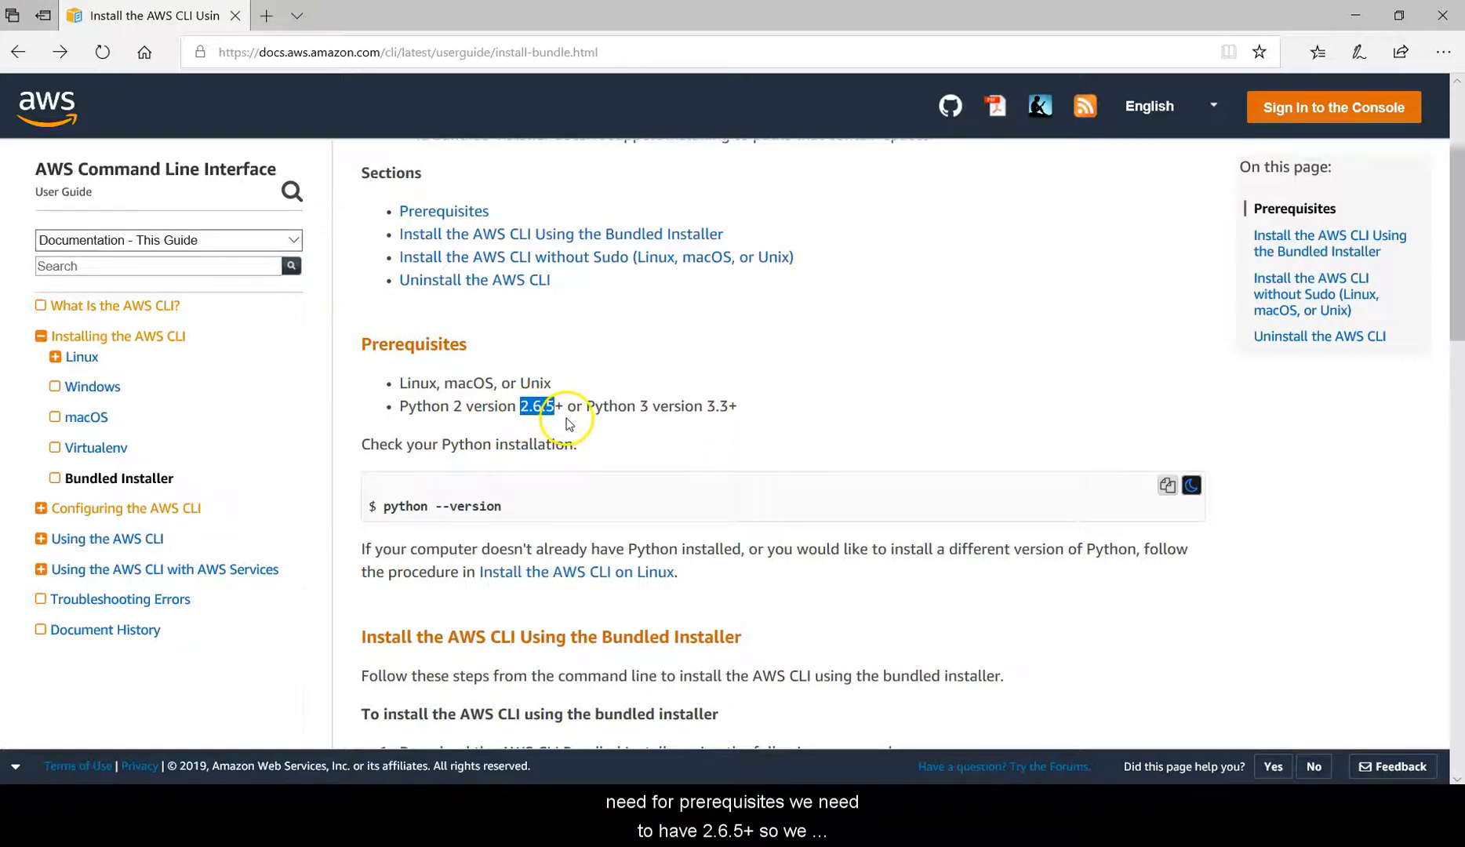
- Examine the bundled installer's curl download command, its awscli-bundle.zip output file, and the sudo install command with its paths
drag(1459, 289, 1449, 369)
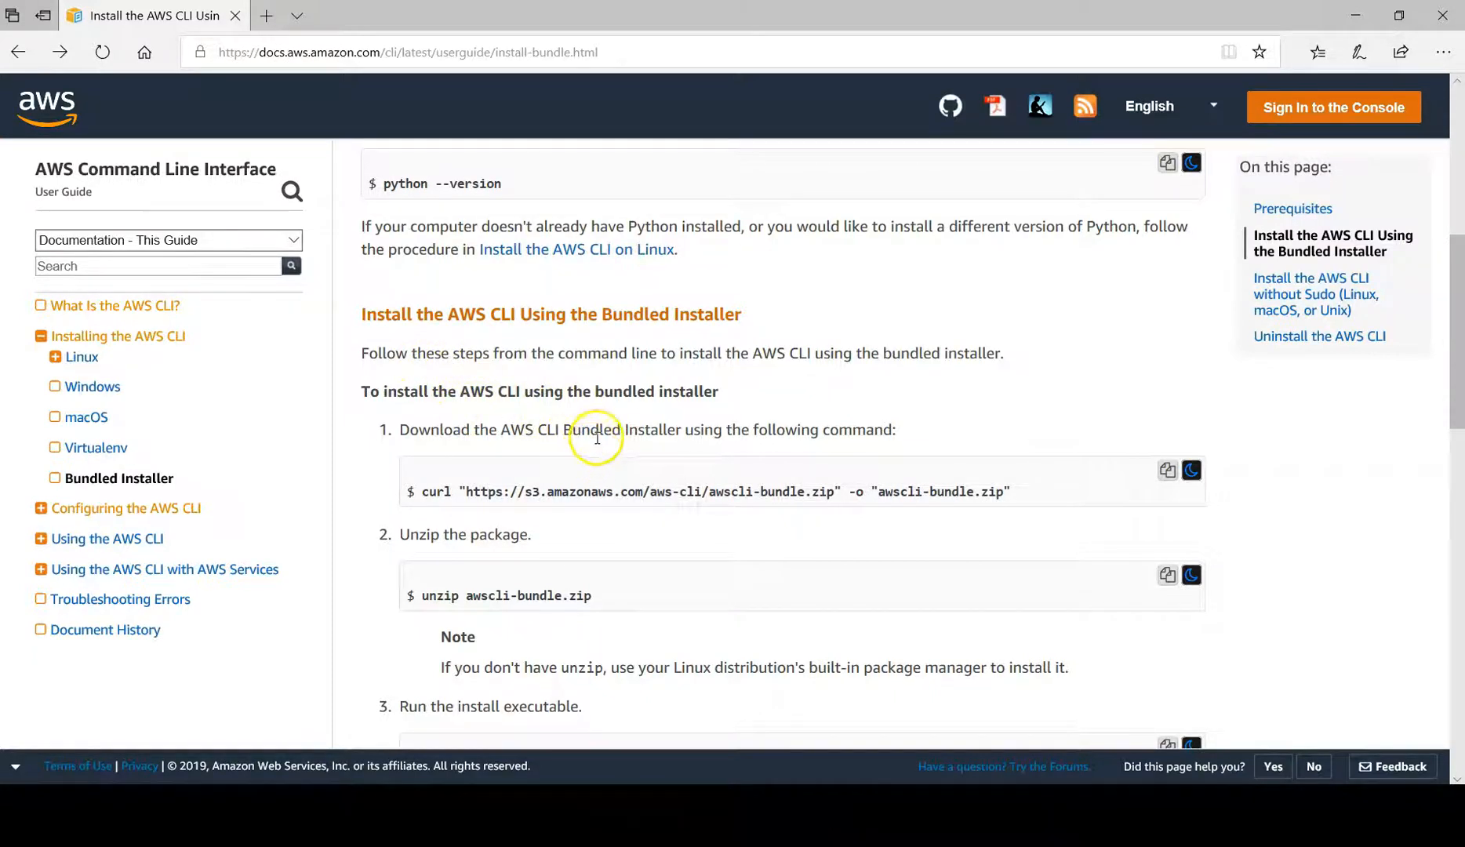
drag(1033, 491, 420, 502)
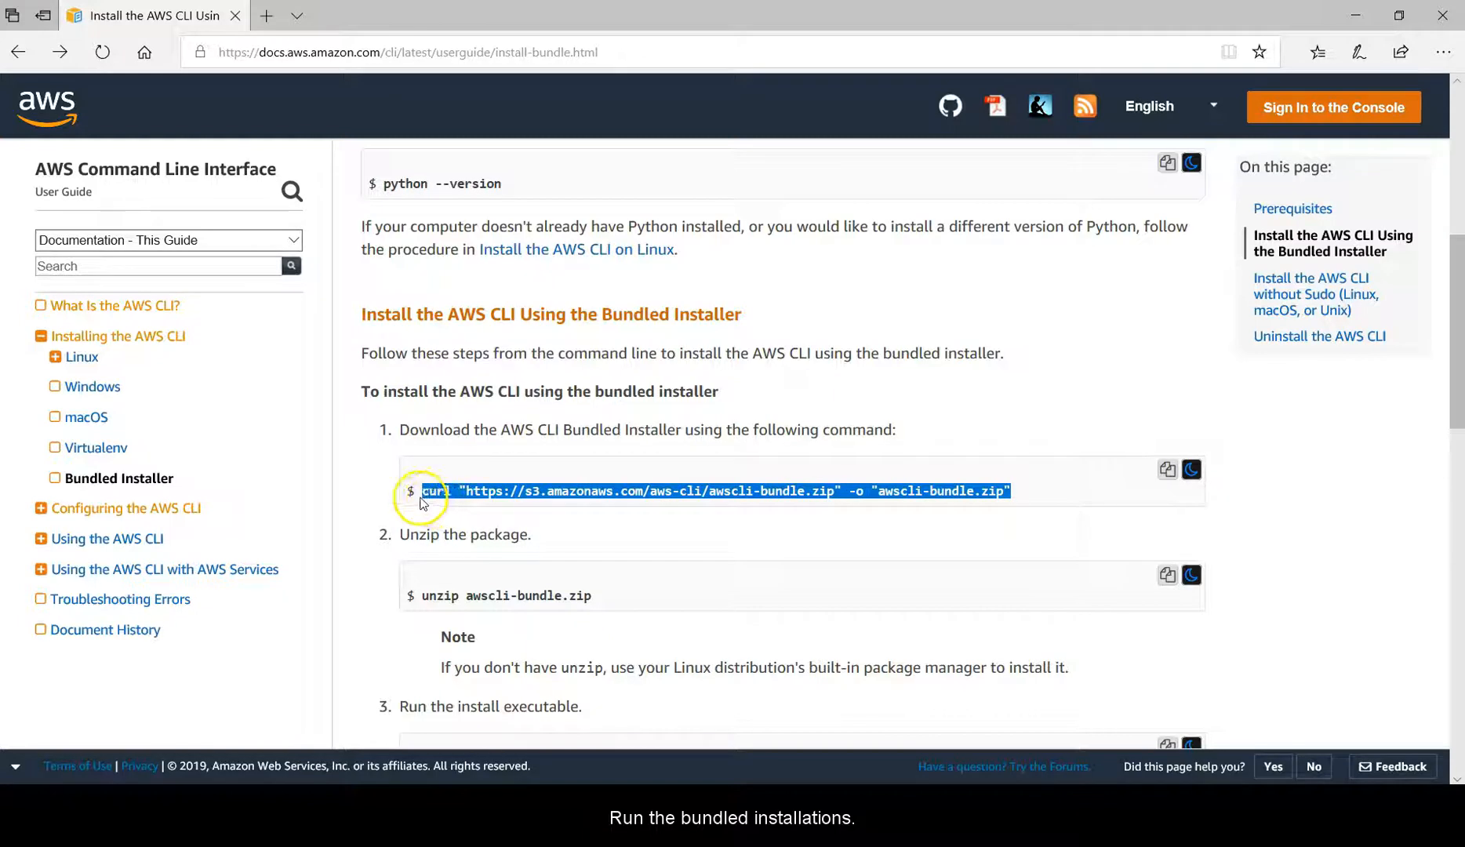
click(441, 501)
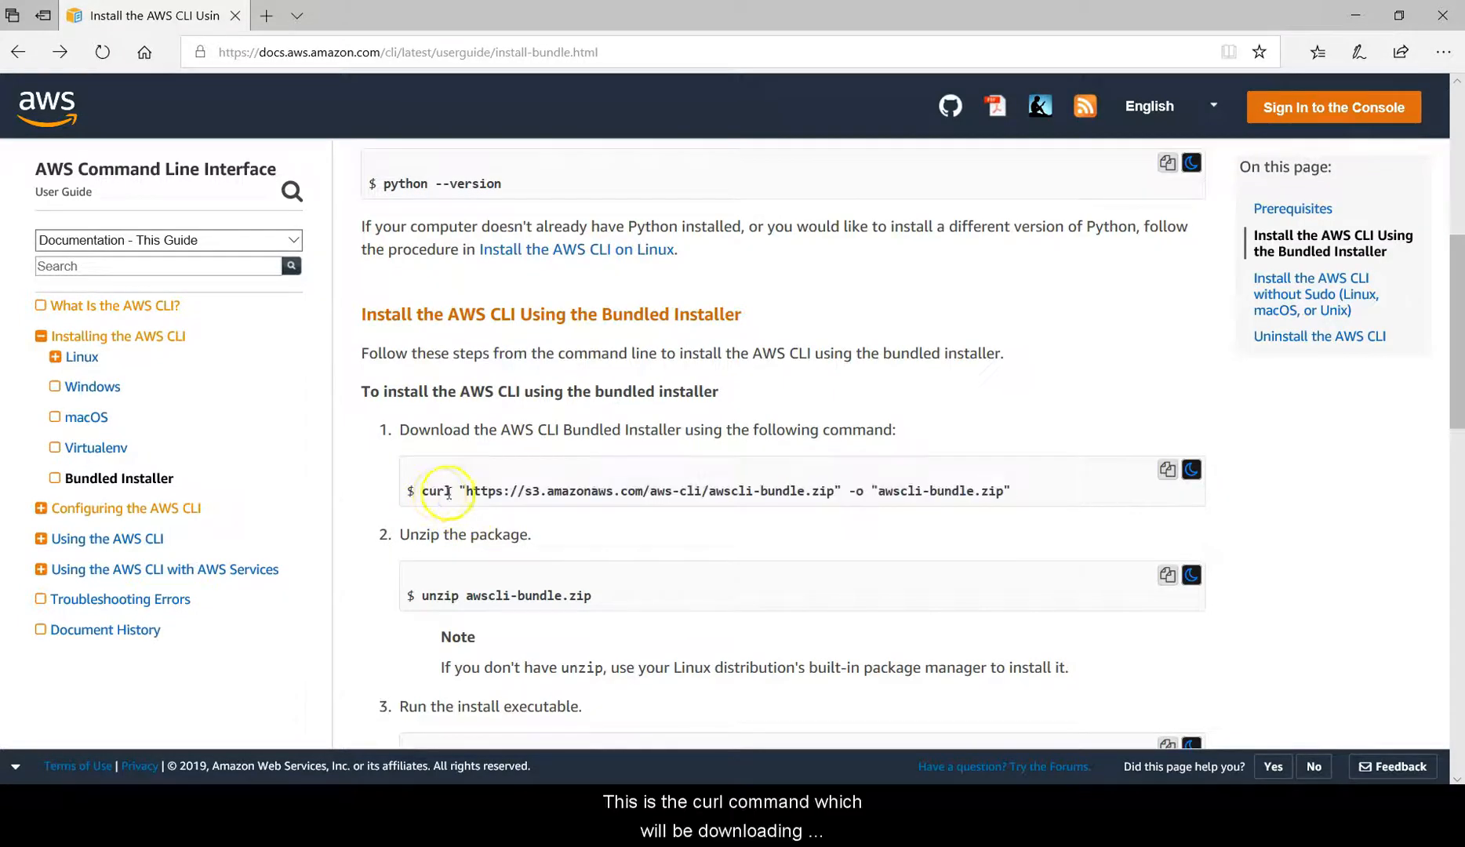
drag(459, 491, 842, 491)
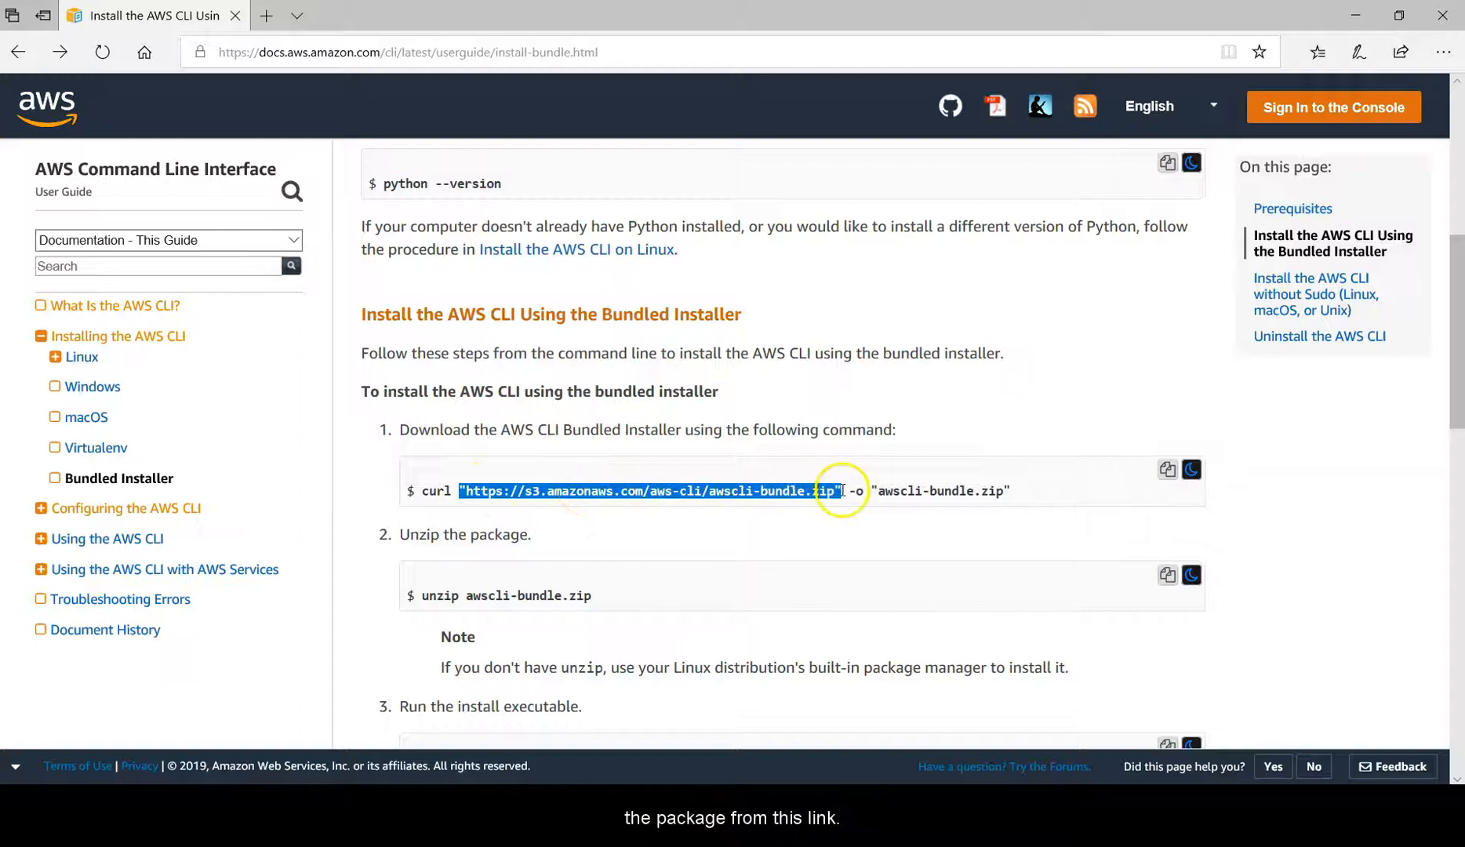
click(1042, 488)
drag(1013, 490, 886, 491)
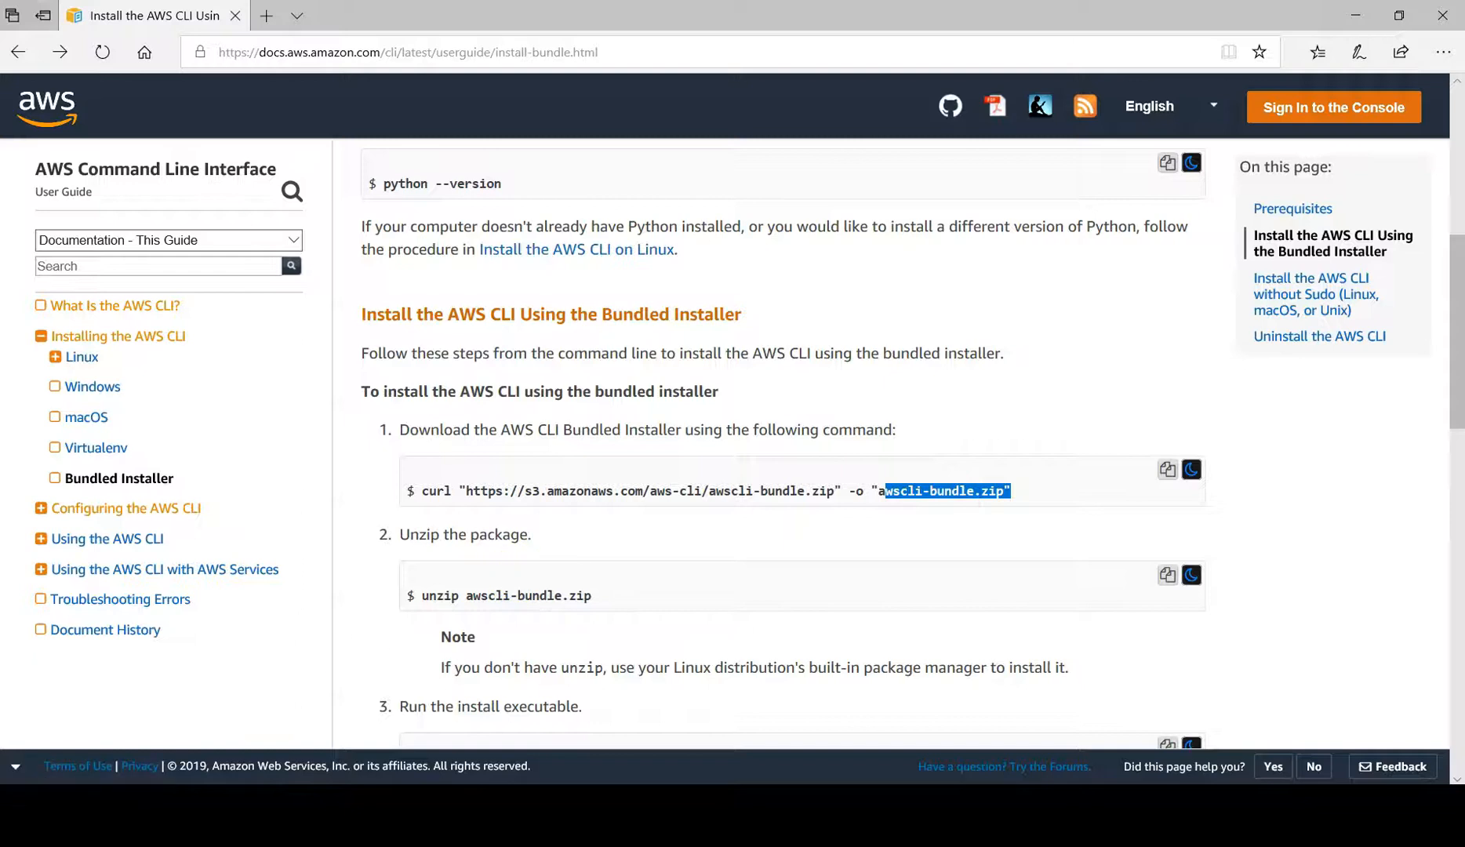
click(1013, 491)
drag(1013, 491, 876, 497)
click(876, 546)
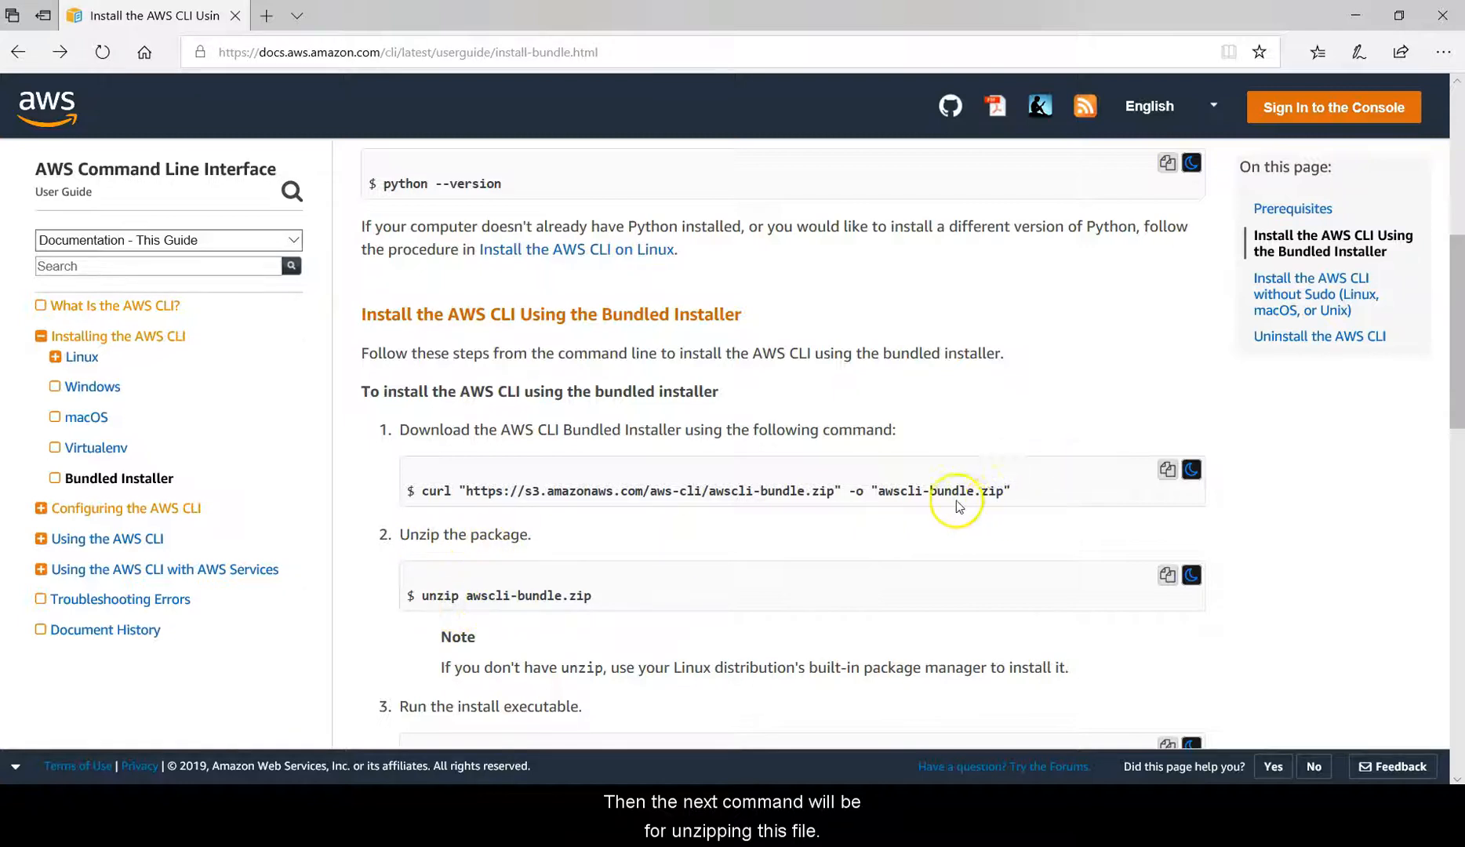
drag(1457, 387, 1455, 478)
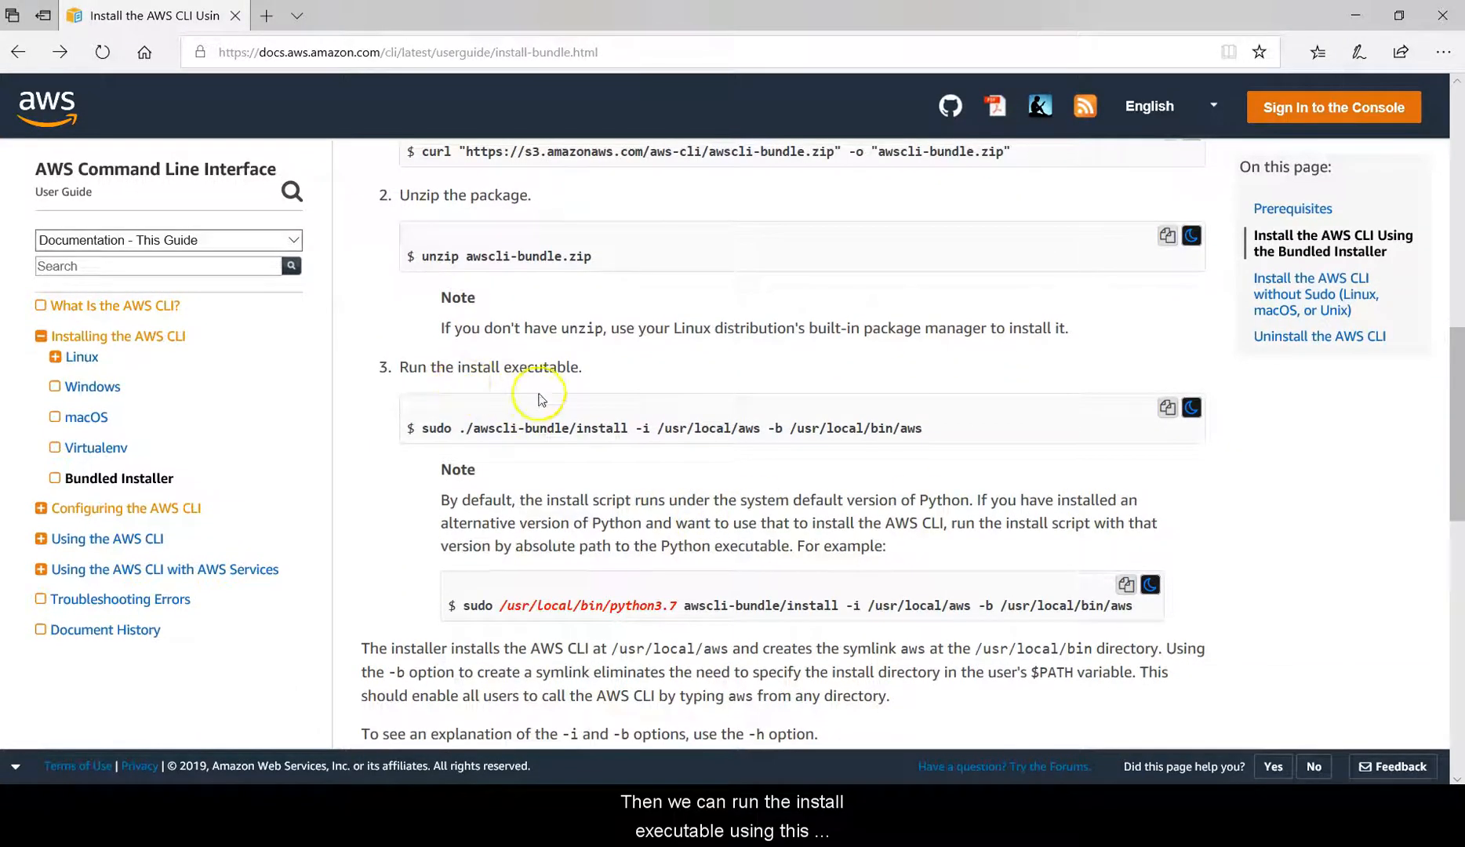
drag(421, 424, 455, 422)
click(457, 424)
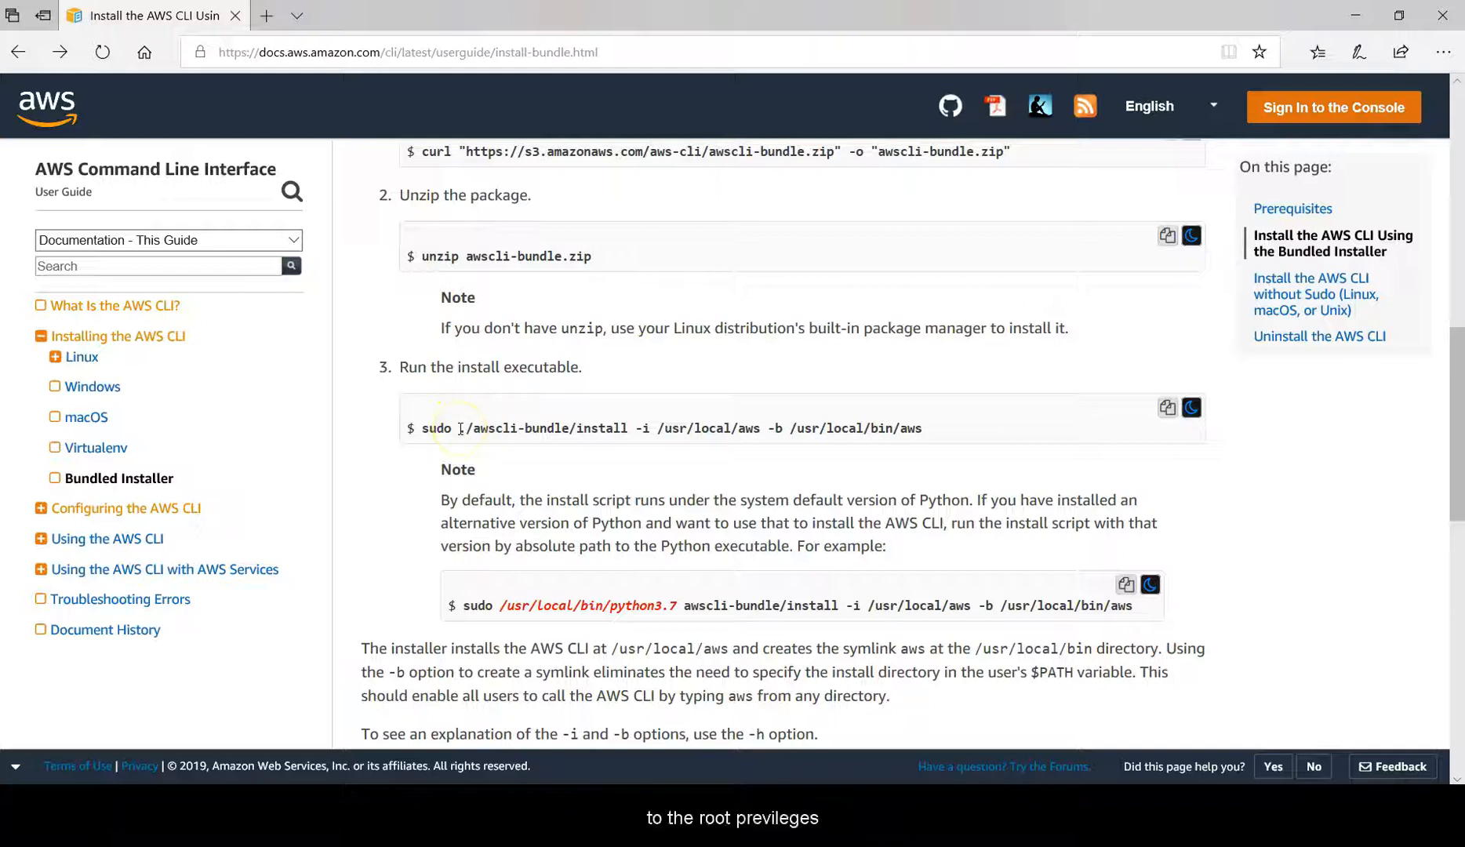
drag(461, 429, 465, 429)
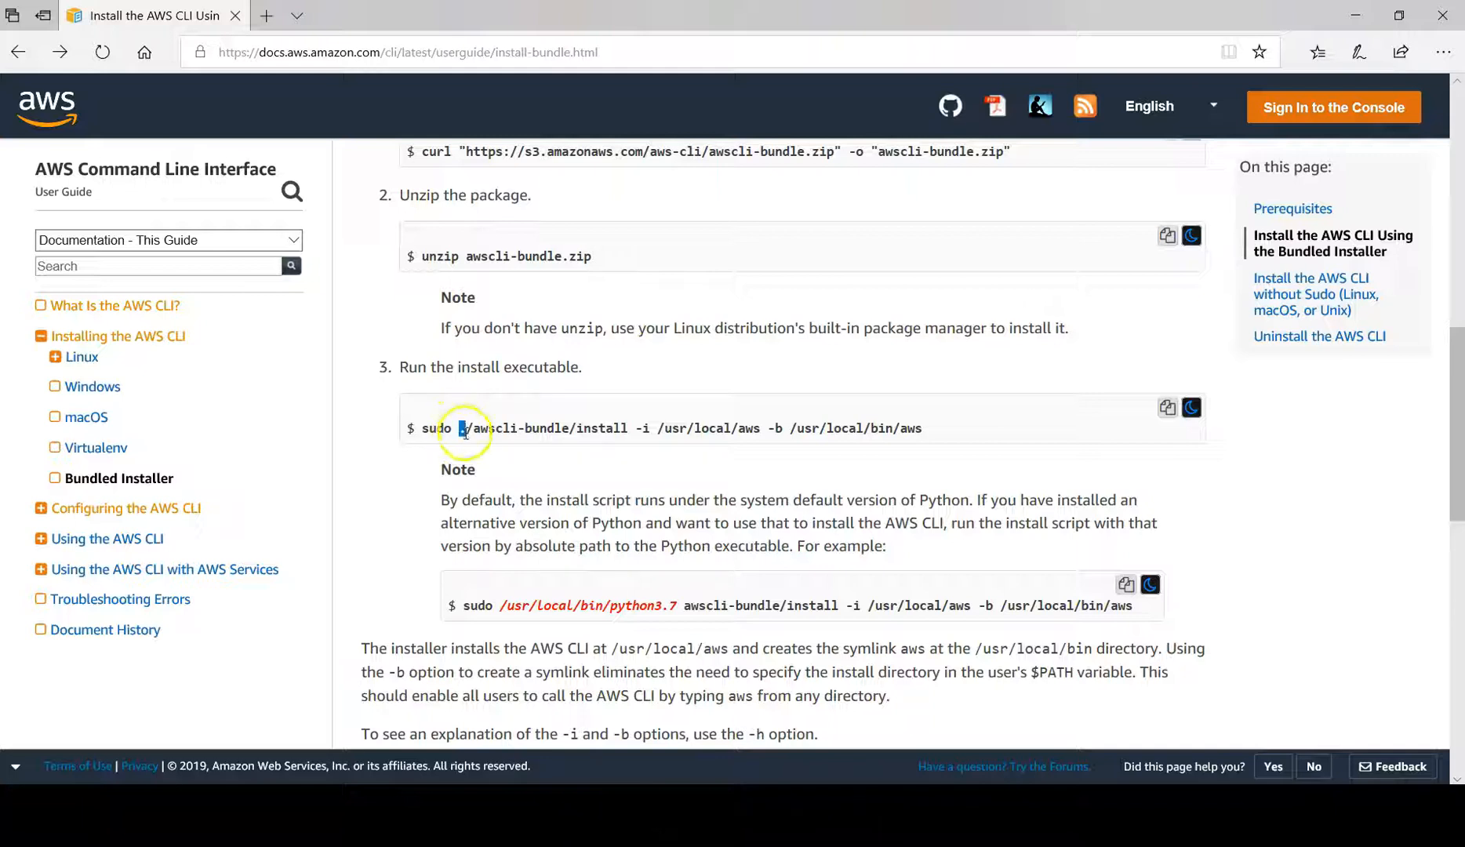
drag(944, 432, 887, 437)
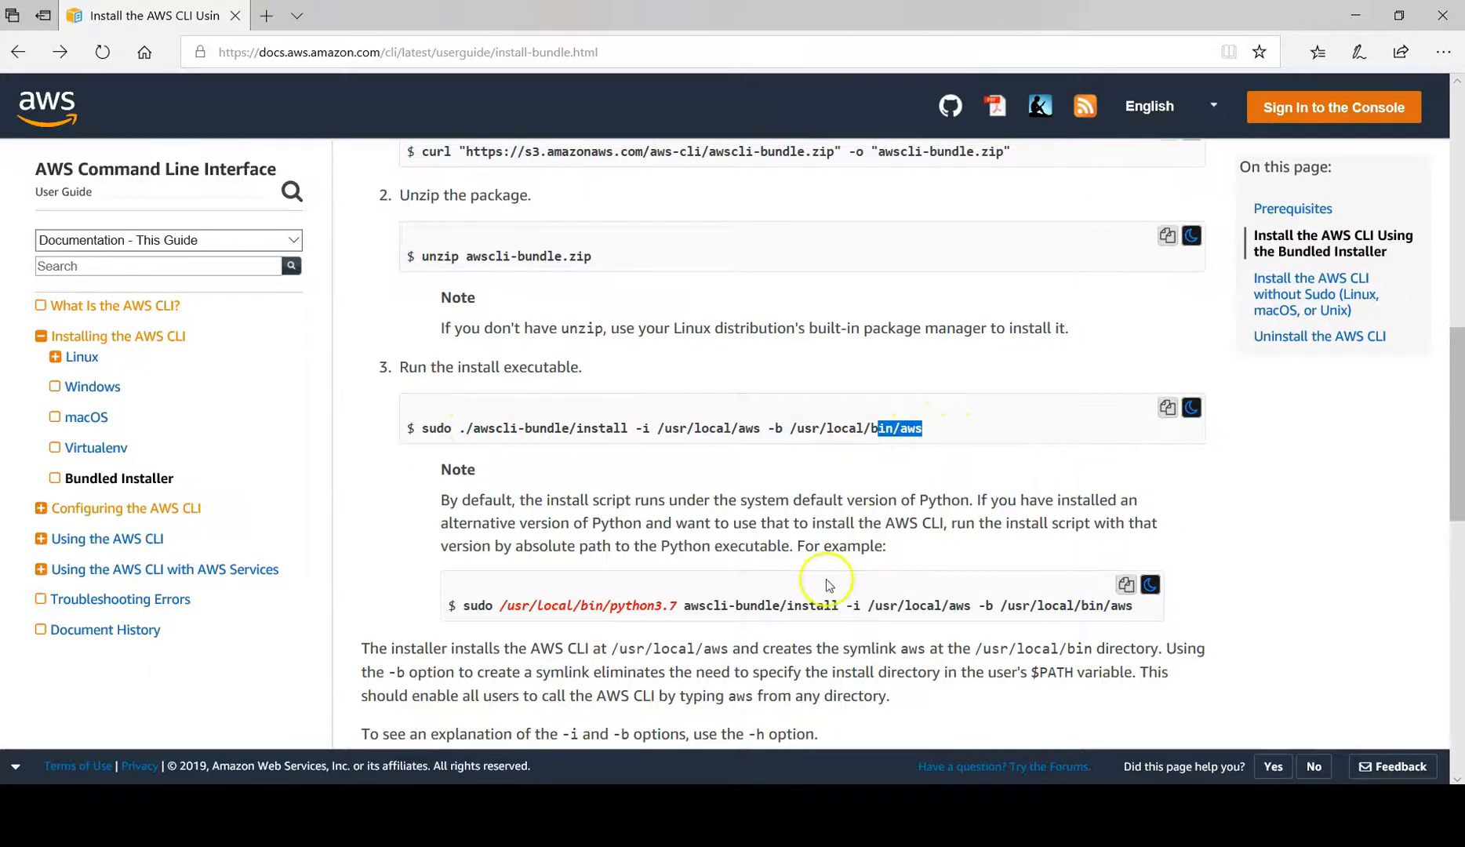
- Copy the three summary installation commands (curl, unzip, sudo install) offered as a single set in the guide
scroll(1374, 474, down, 2)
drag(1456, 457, 1460, 522)
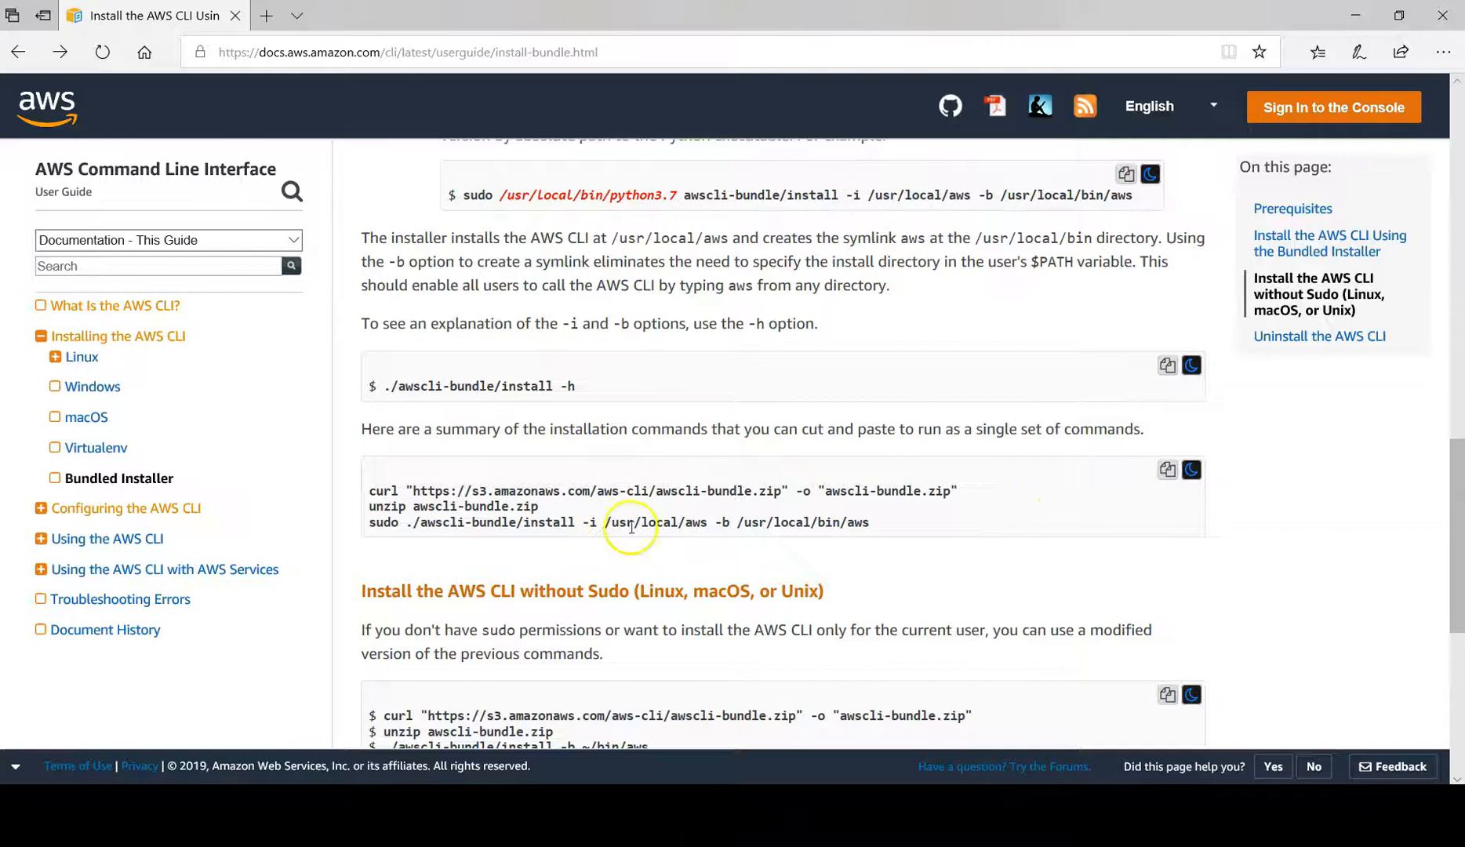
drag(871, 524, 357, 498)
key(cmd+c)
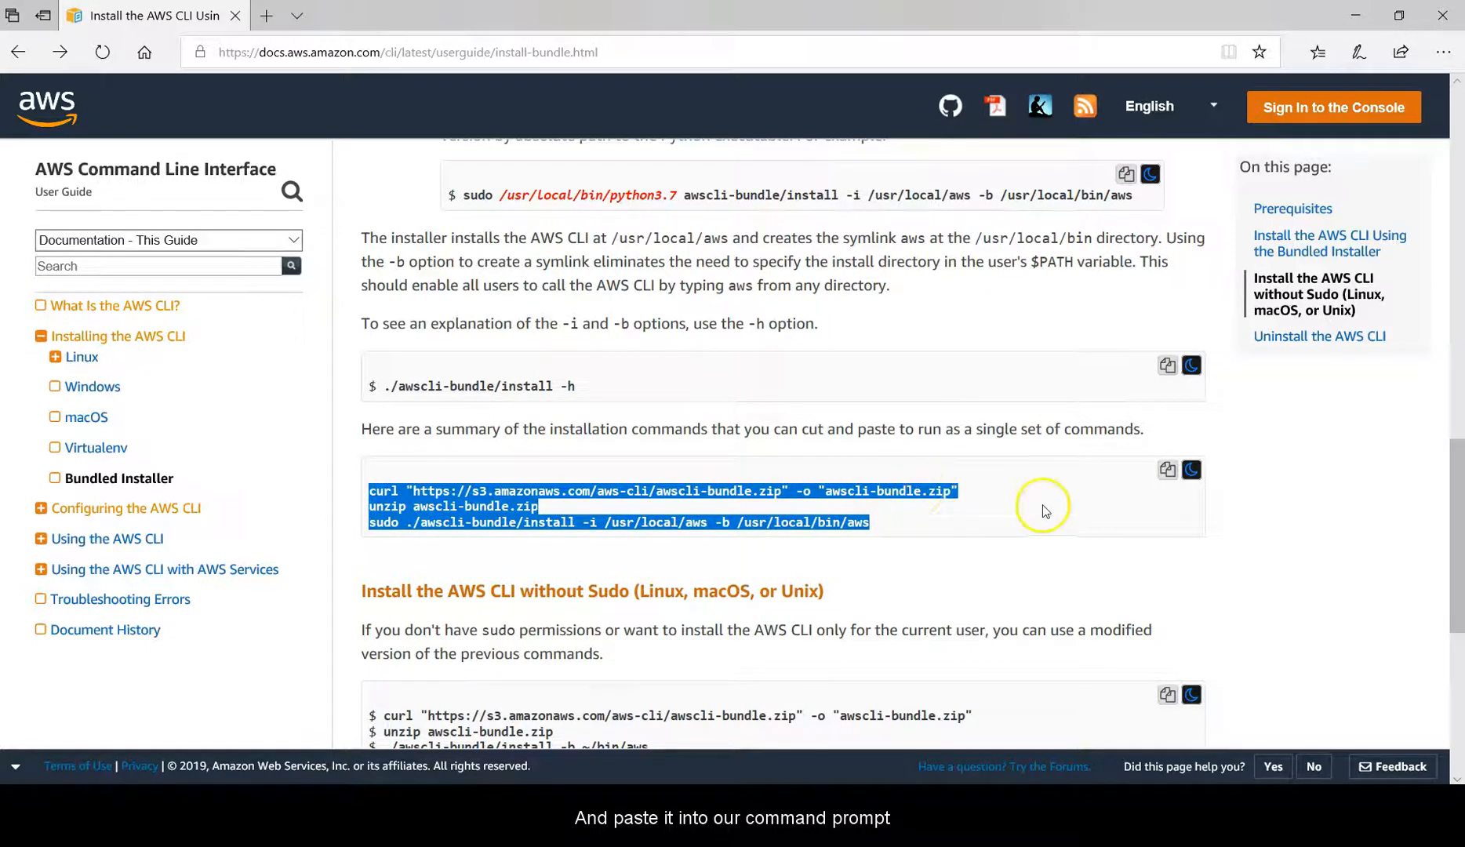
- Maximize the PuTTY terminal and paste the copied AWS CLI installation commands at the prompt
drag(1457, 464, 1460, 530)
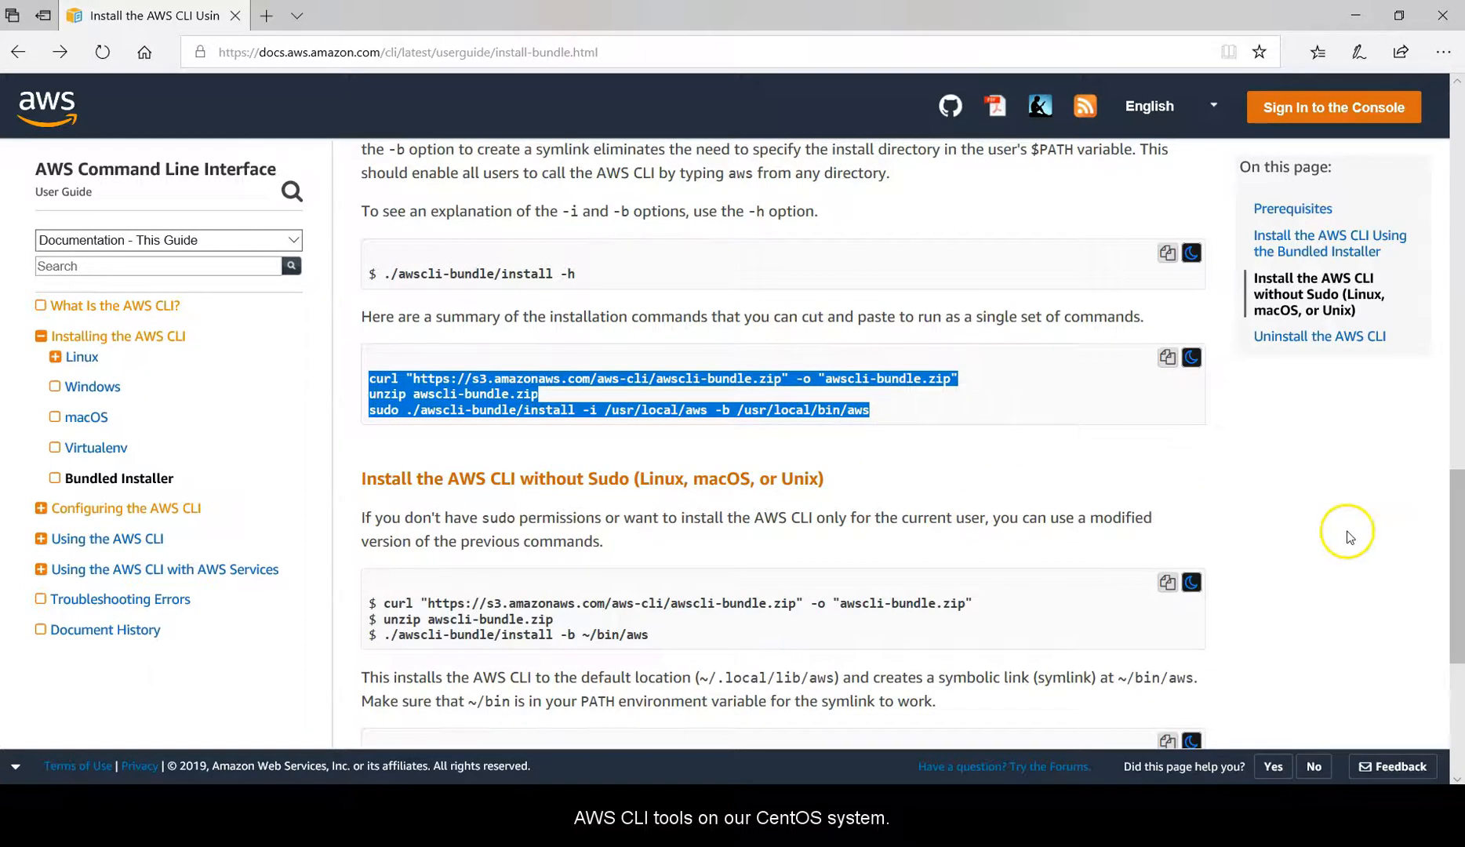
drag(1452, 547, 1447, 688)
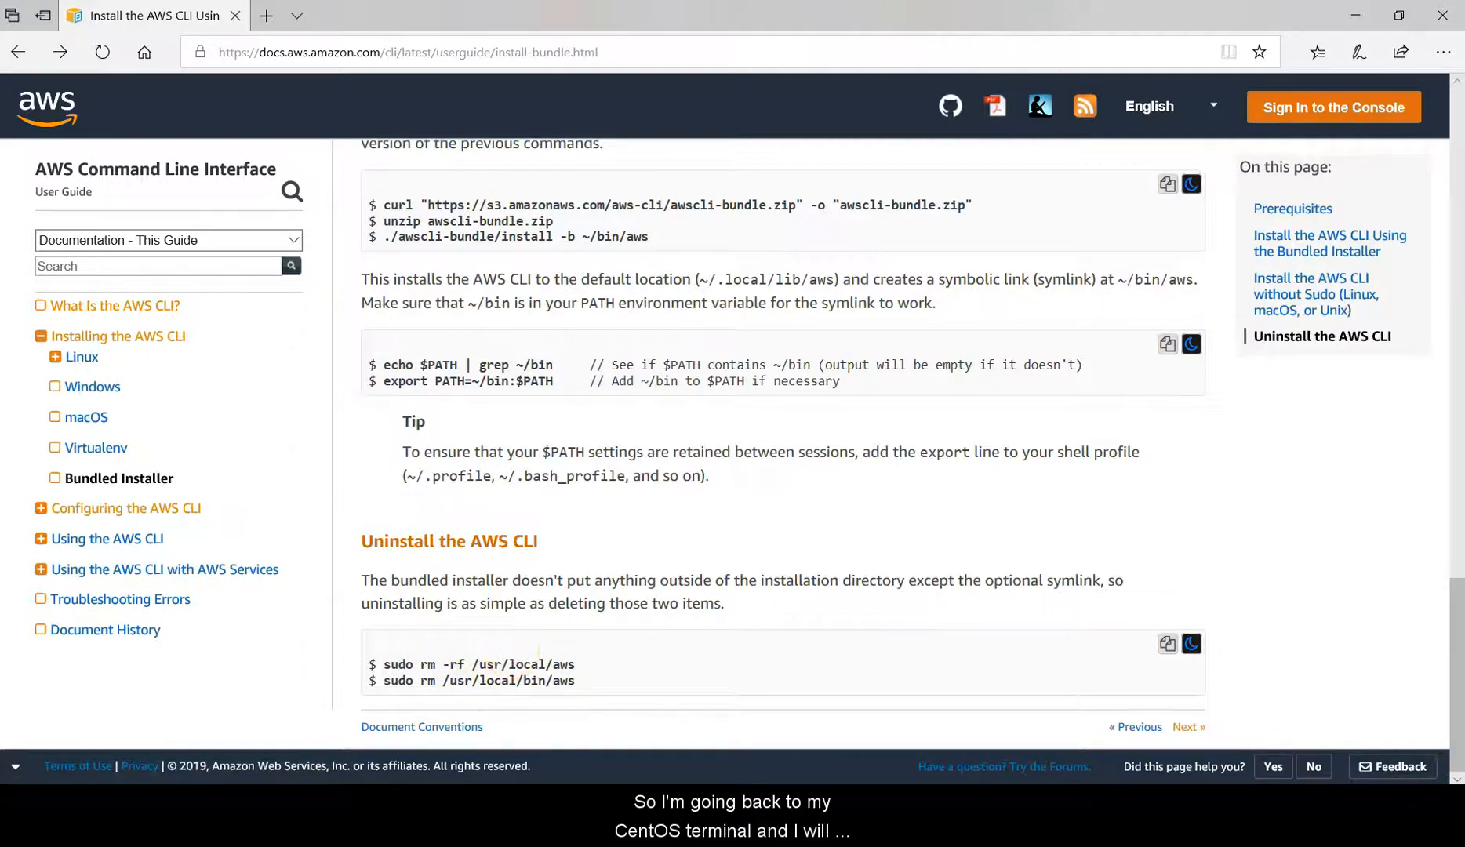
click(371, 802)
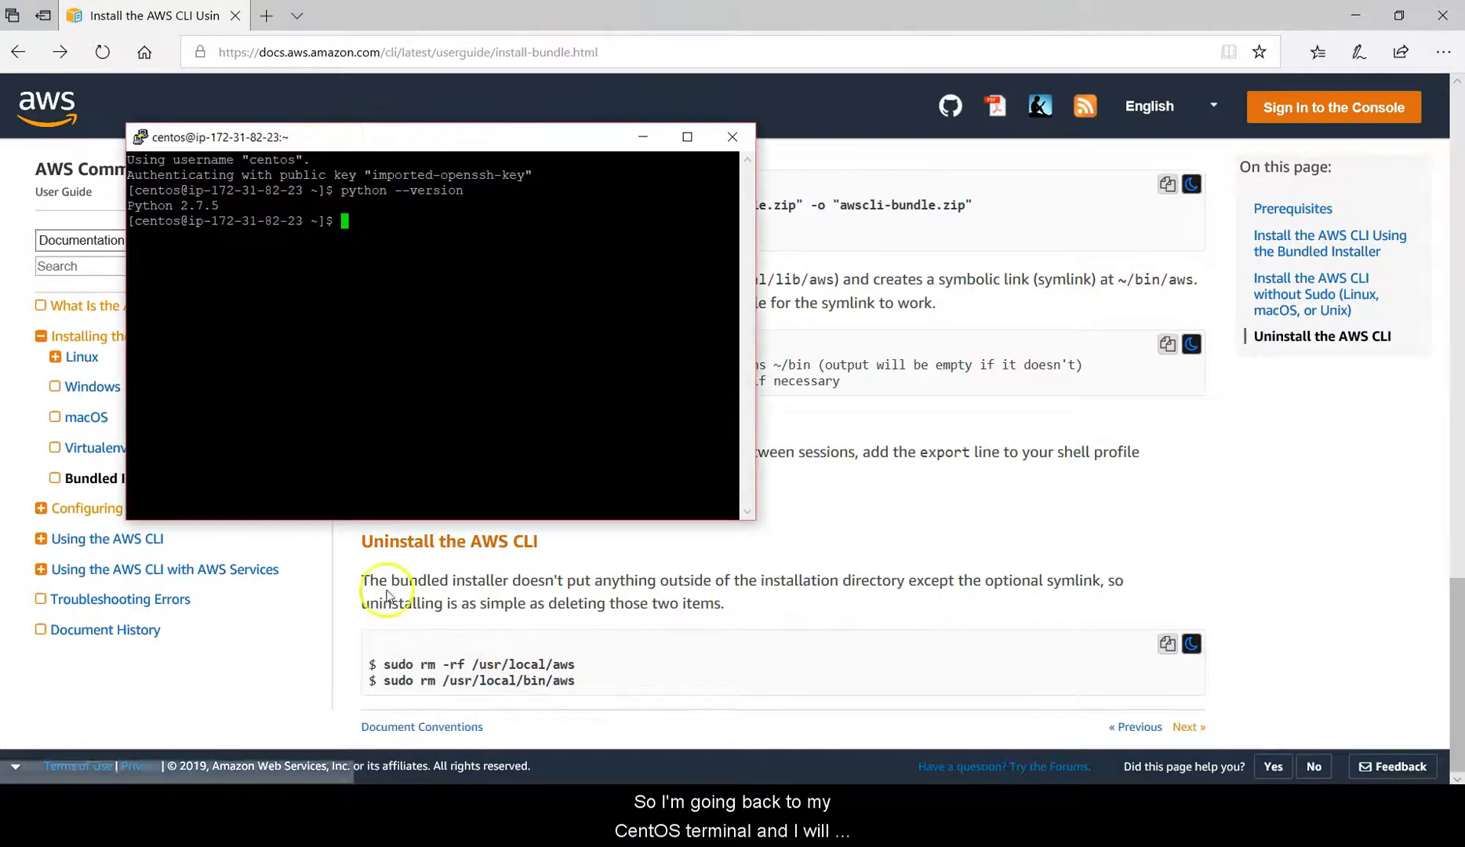
click(689, 137)
right_click(452, 313)
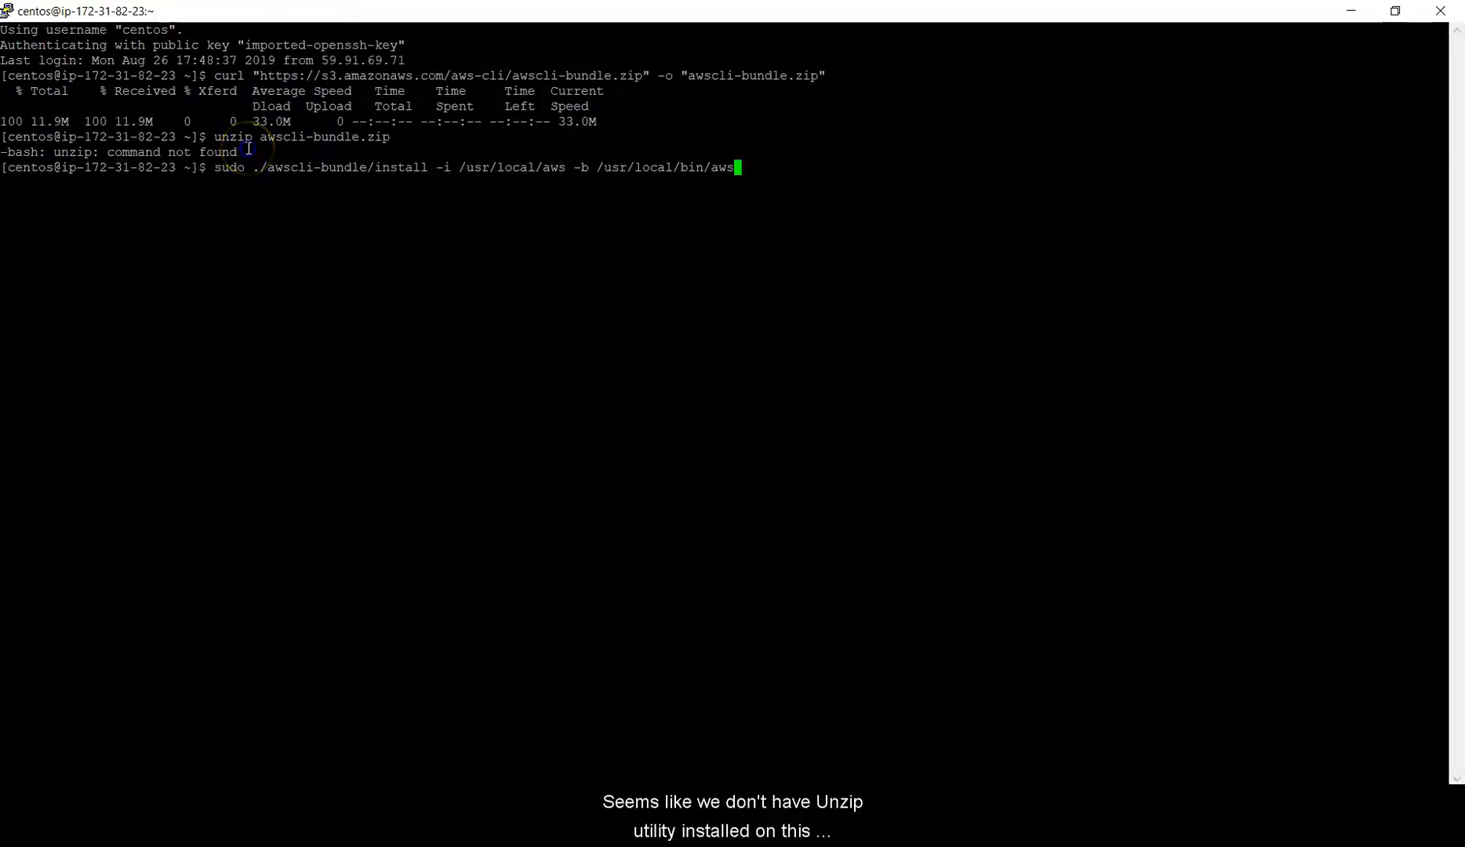
- Check the response to the unzip command and erase the pending awscli-bundle install command from the prompt
drag(249, 148, 2, 152)
click(142, 251)
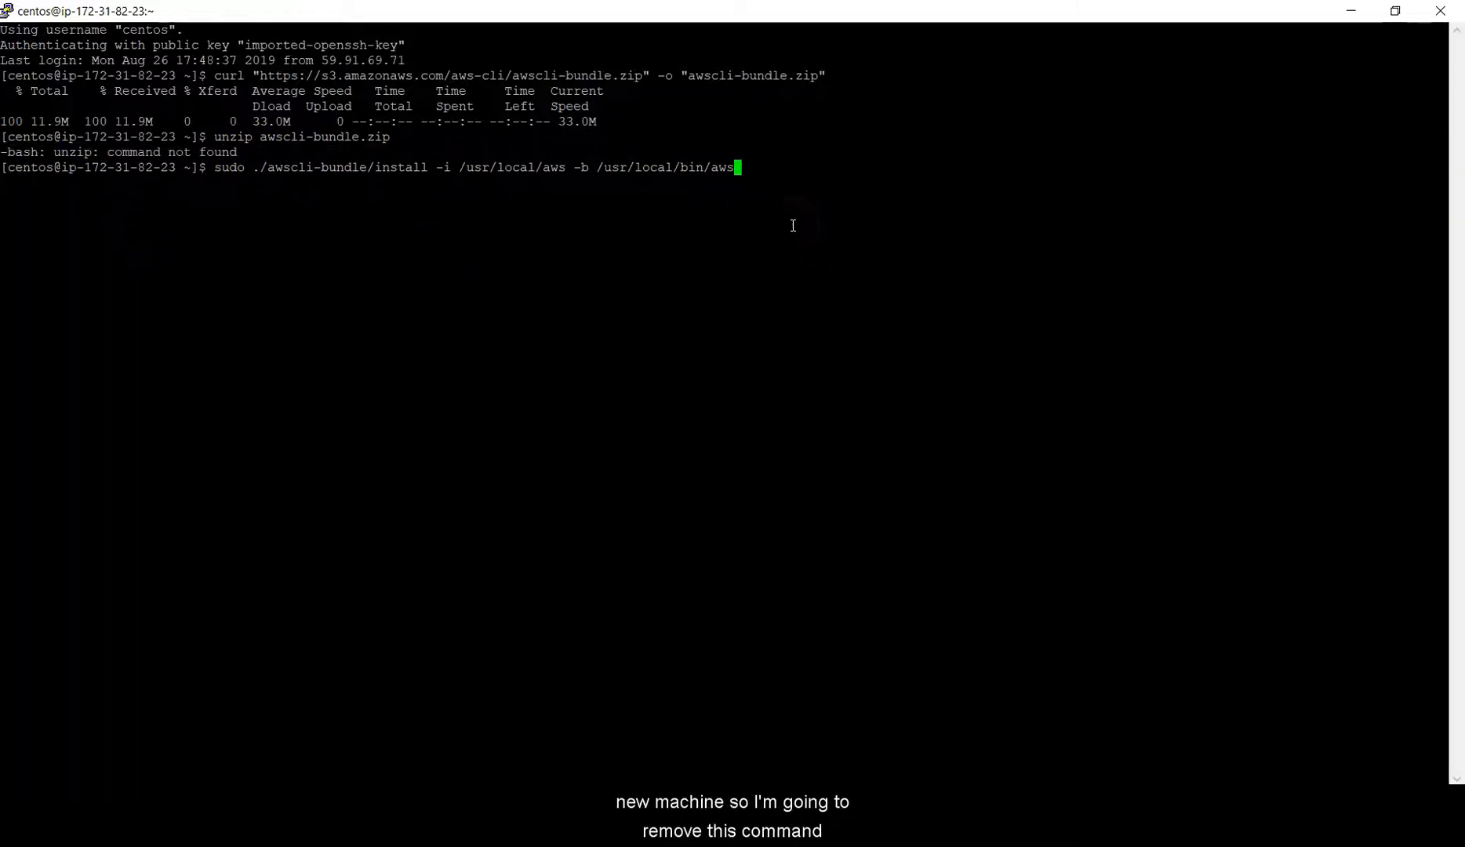
key(BackSpace)
key(BackSpace)
key(BackSpace)
key(BackSpace)
key(BackSpace)
key(BackSpace)
key(BackSpace)
key(BackSpace)
key(BackSpace)
key(BackSpace)
key(BackSpace)
key(BackSpace)
key(BackSpace)
key(BackSpace)
key(BackSpace)
key(BackSpace)
key(BackSpace)
key(BackSpace)
key(BackSpace)
key(BackSpace)
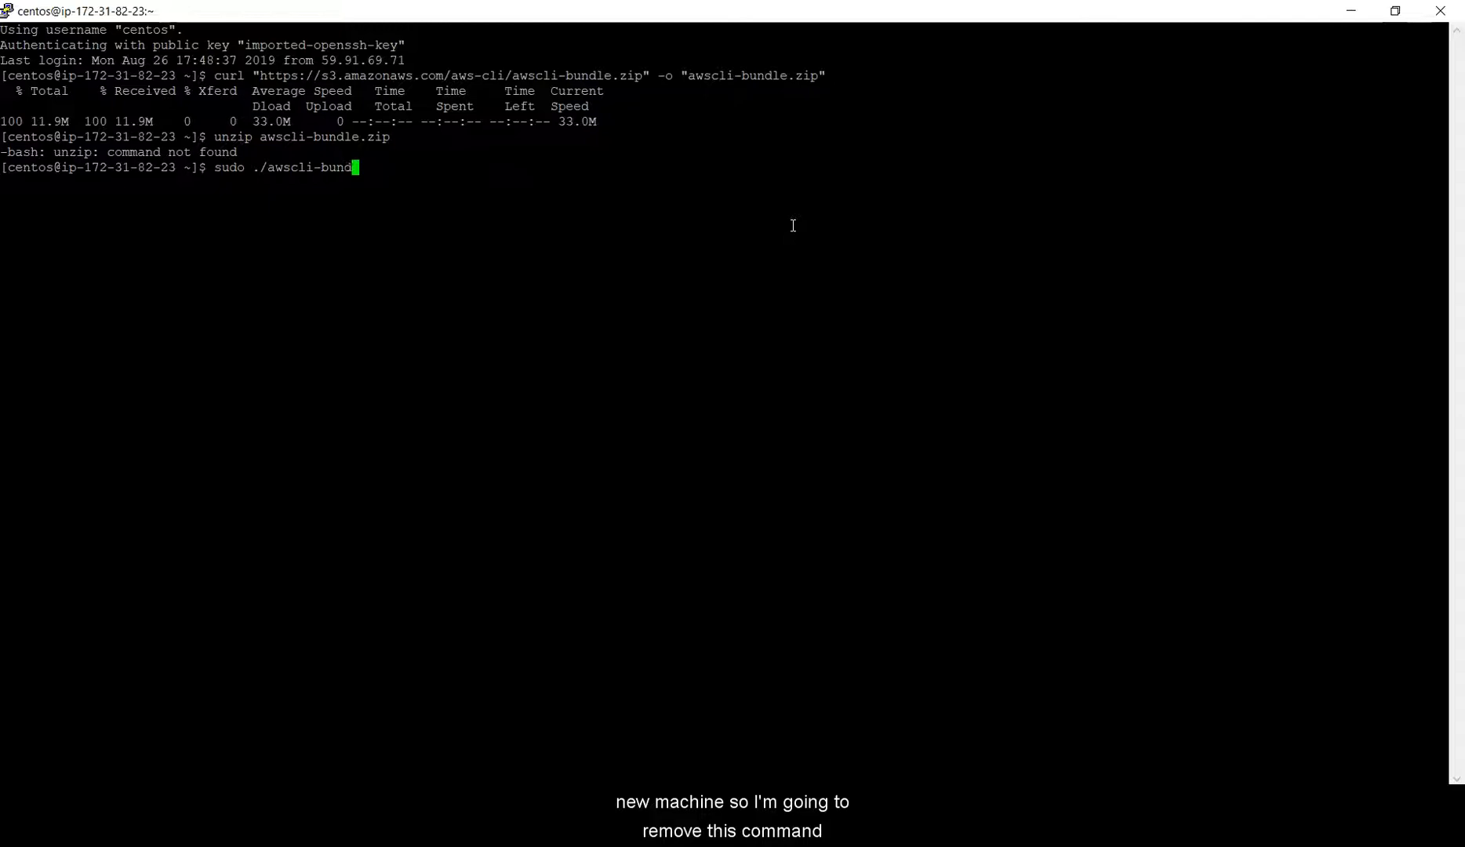
- Install the unzip utility with sudo yum install unzip, answering y to both the package download and the GPG key import
text(sudo)
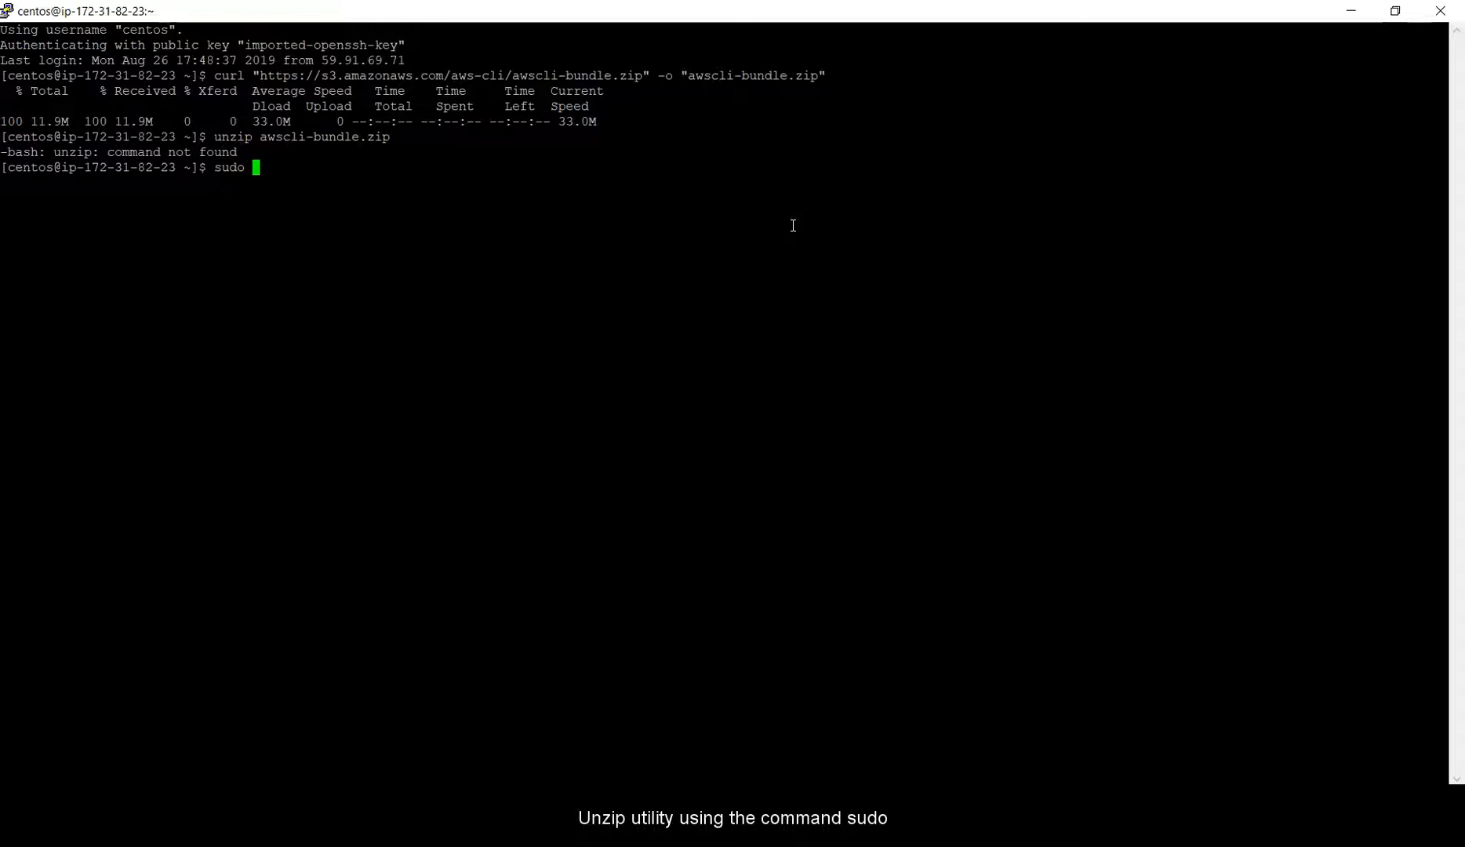
text( yum insta)
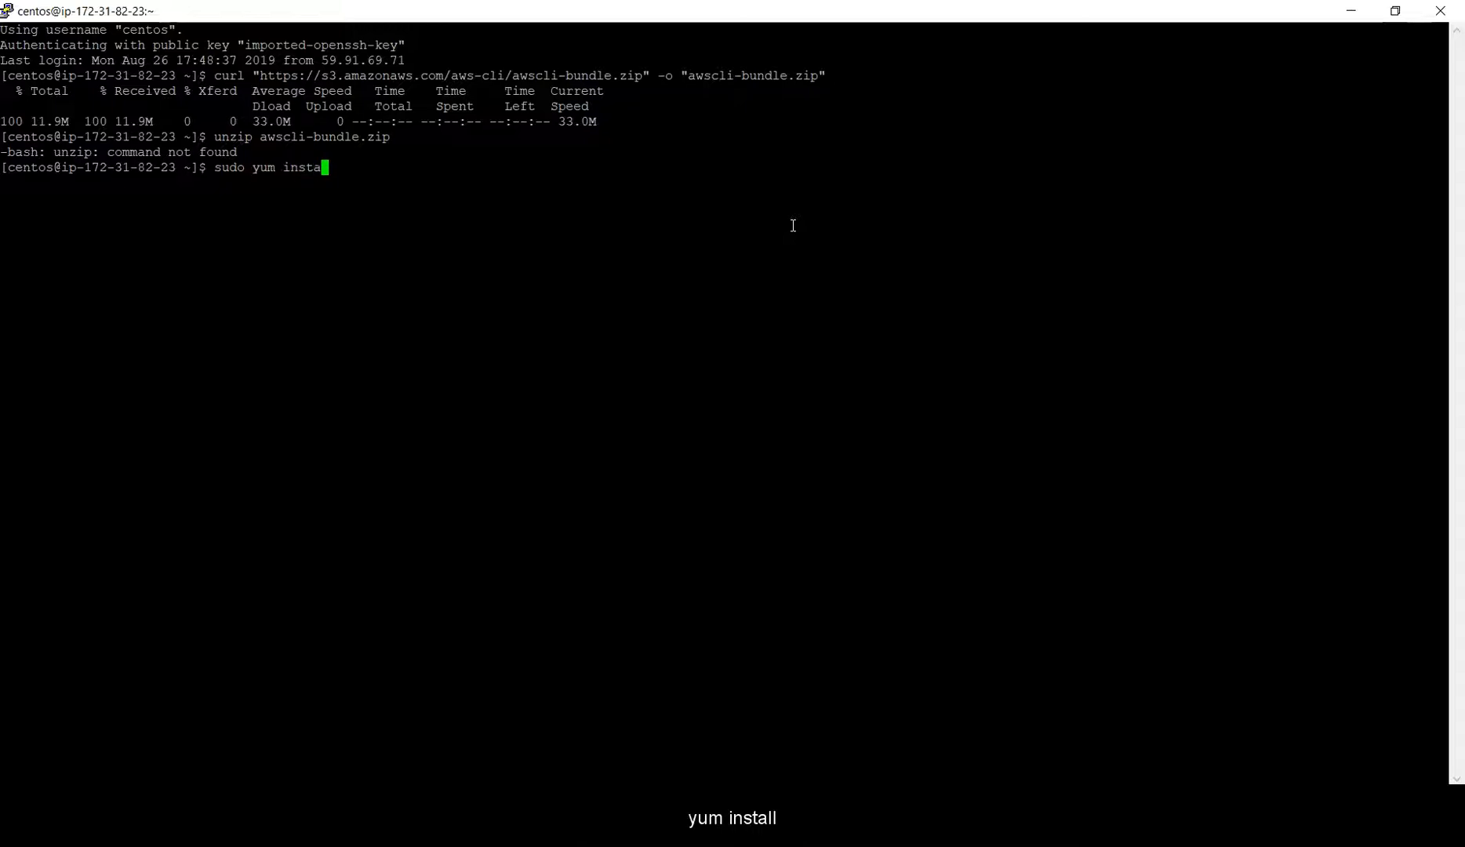
text(ll unzip)
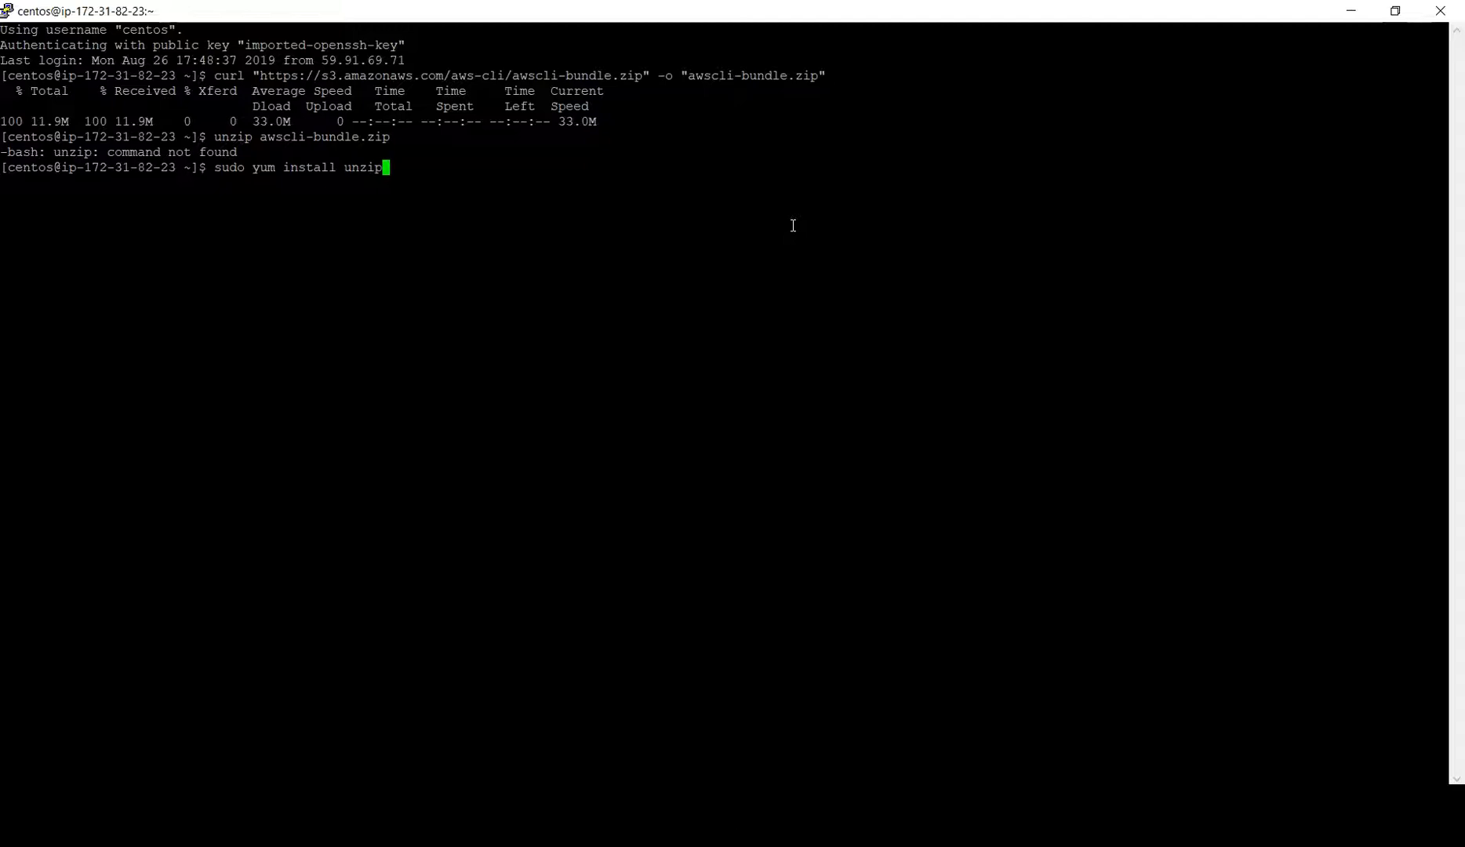
key(Return)
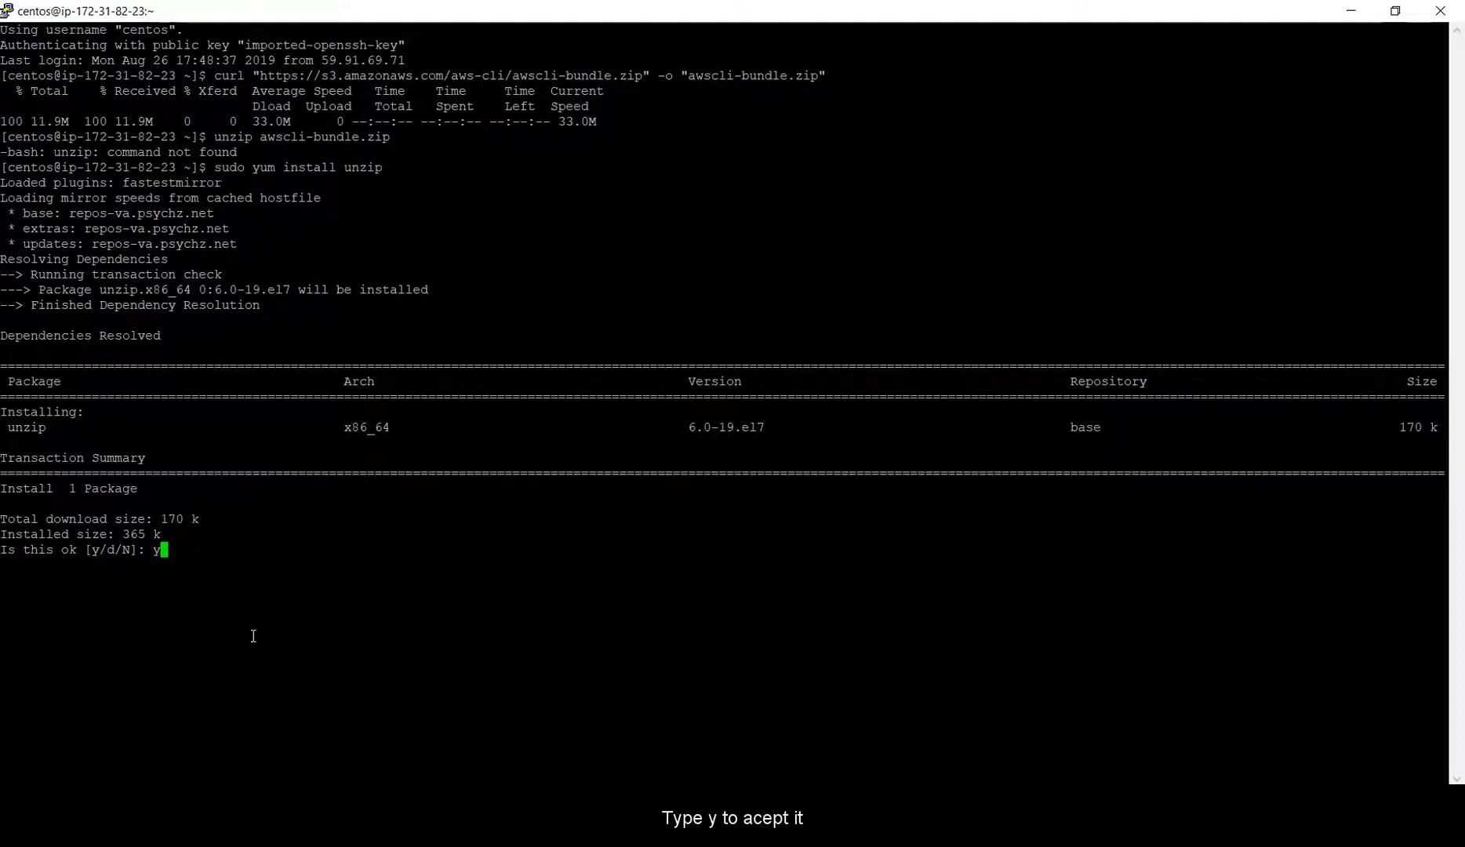
key(Return)
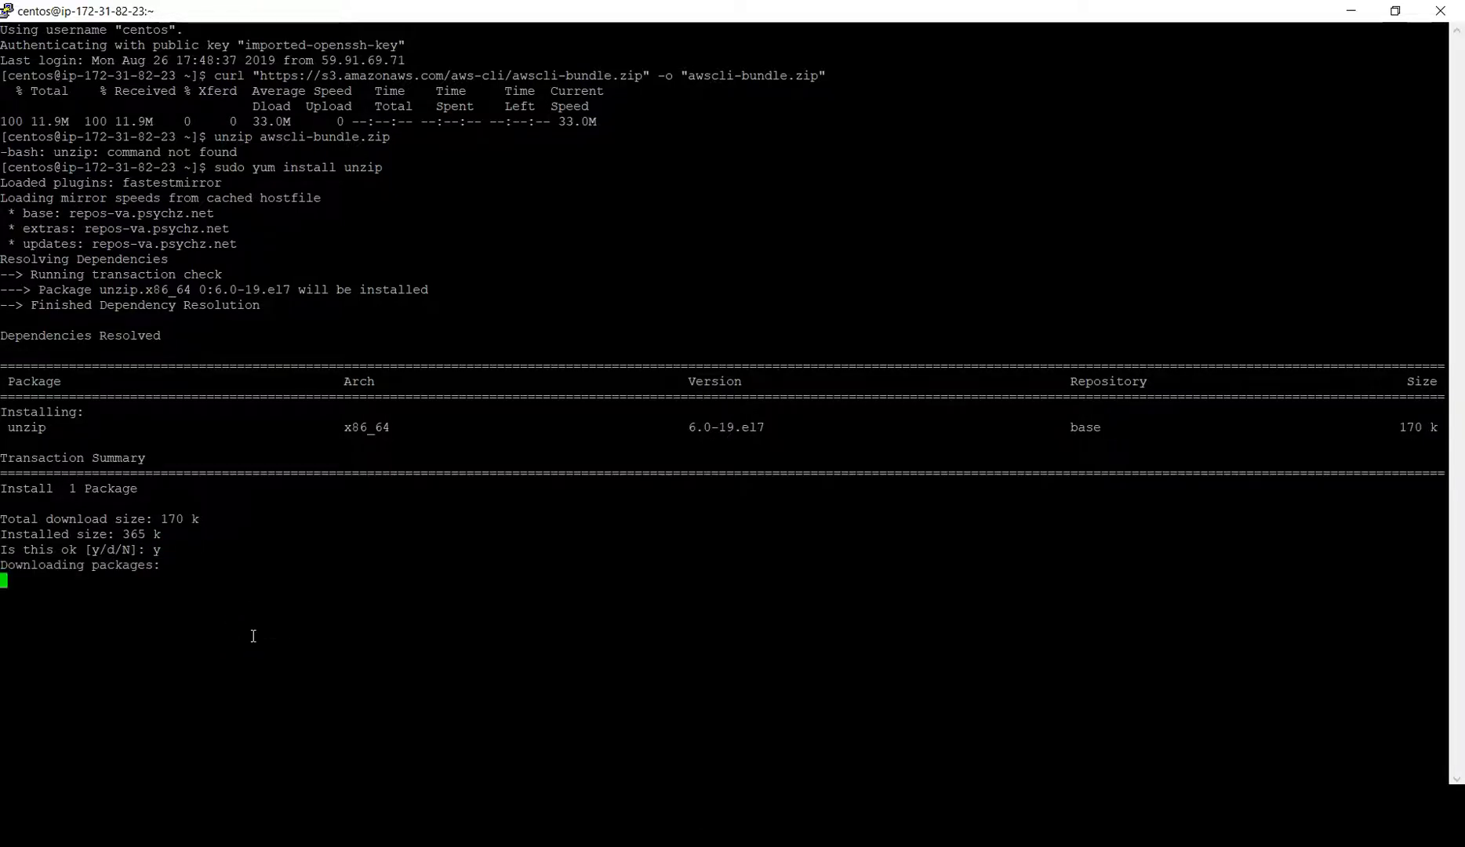
click(198, 717)
click(220, 772)
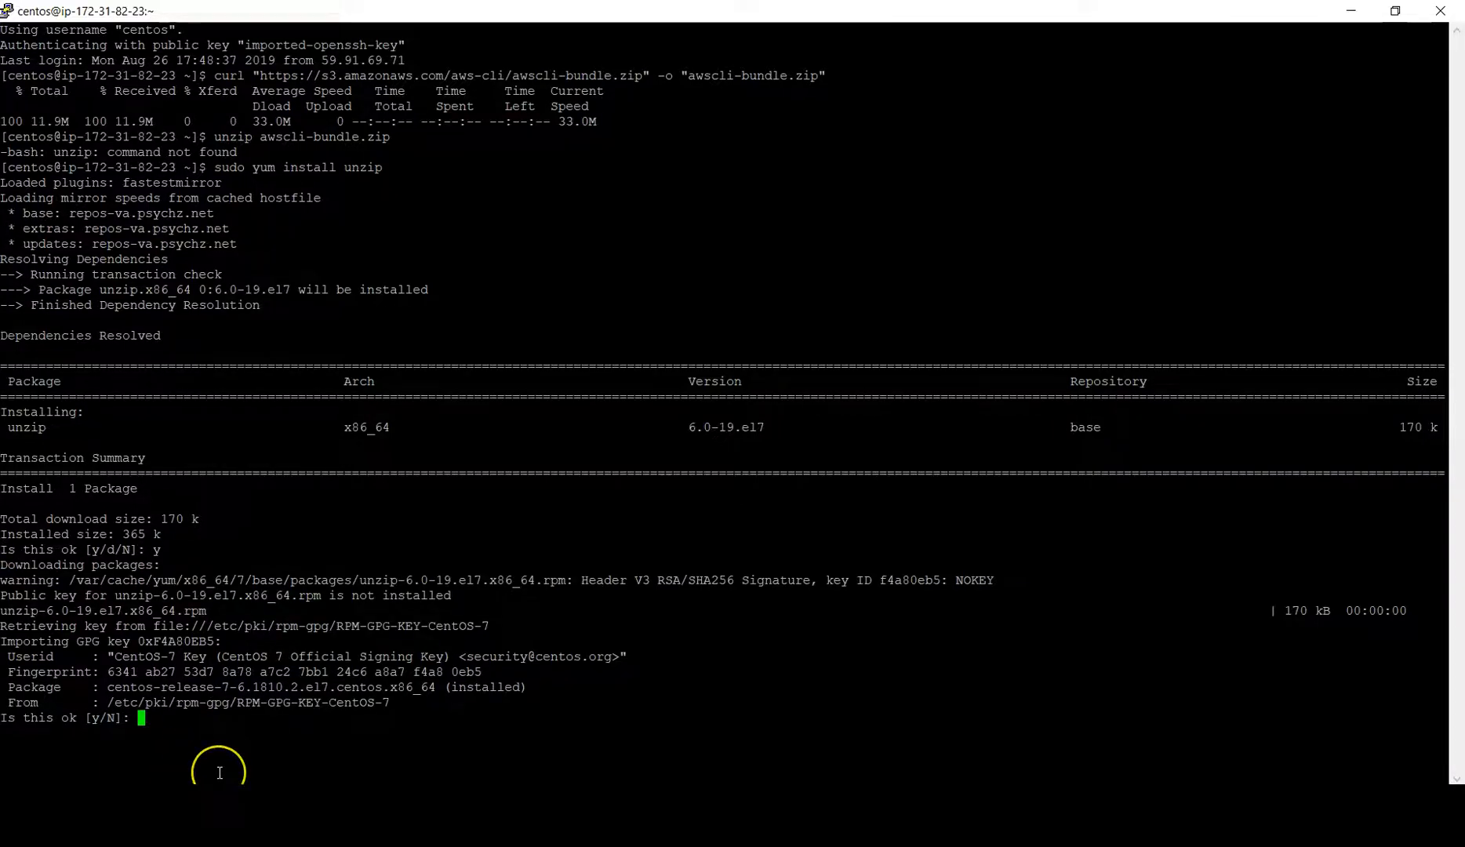
text(y)
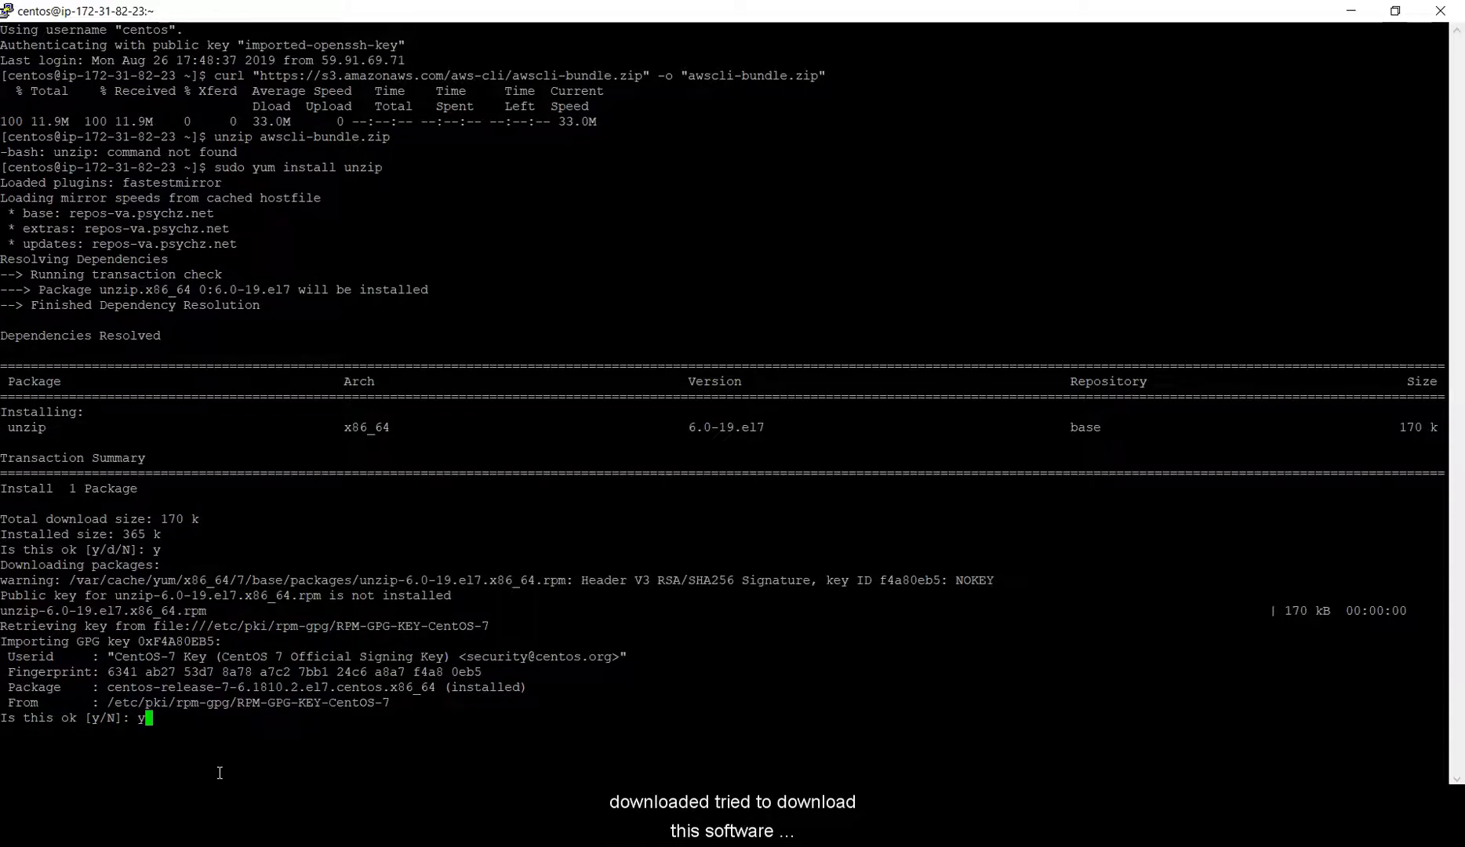
key(Return)
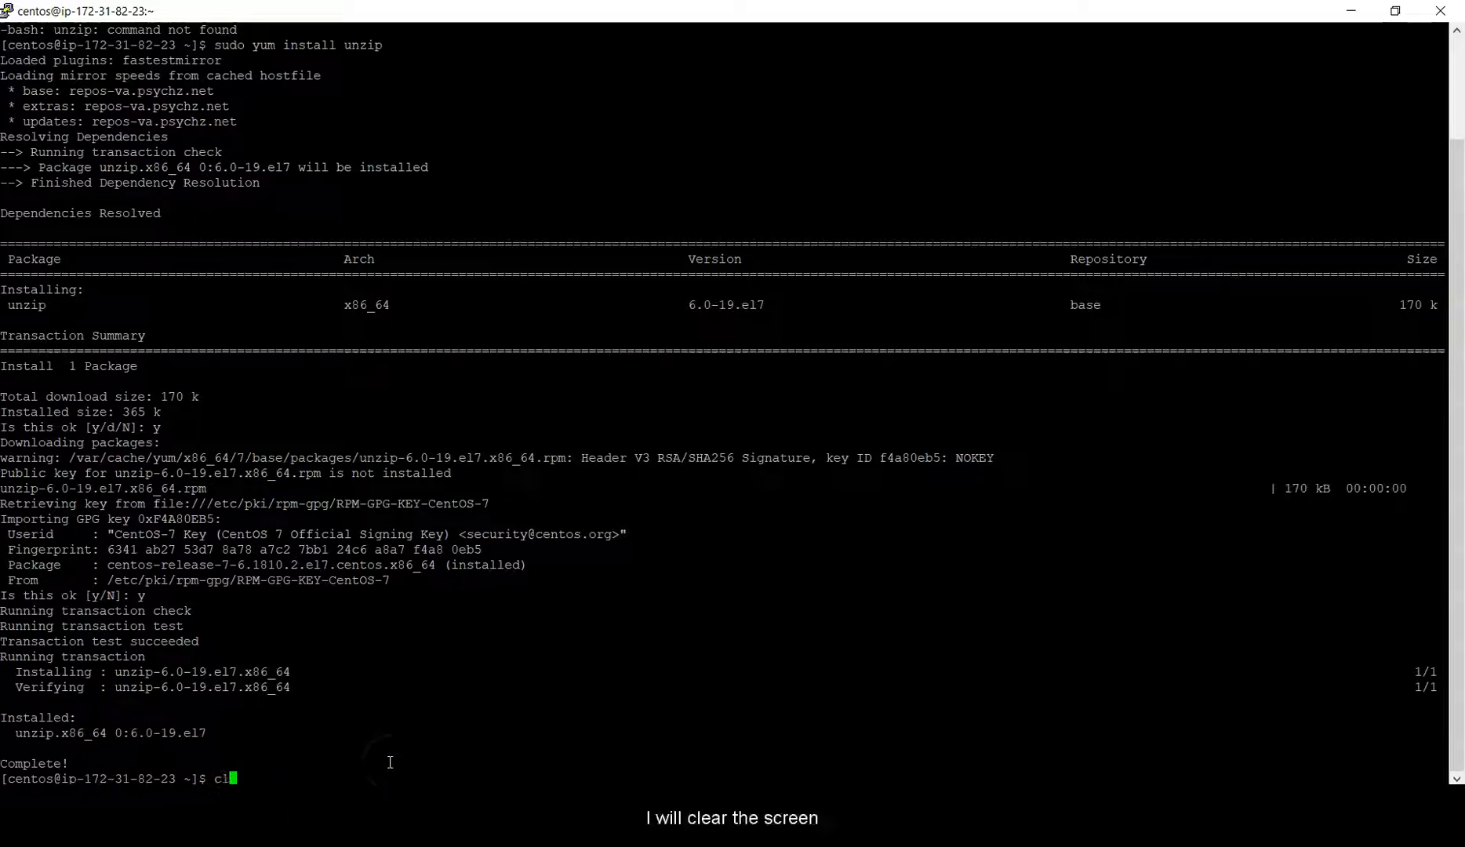
- Clear the terminal and rerun the copied curl, unzip and sudo ./awscli-bundle/install commands to install the AWS CLI
text(ear)
key(Return)
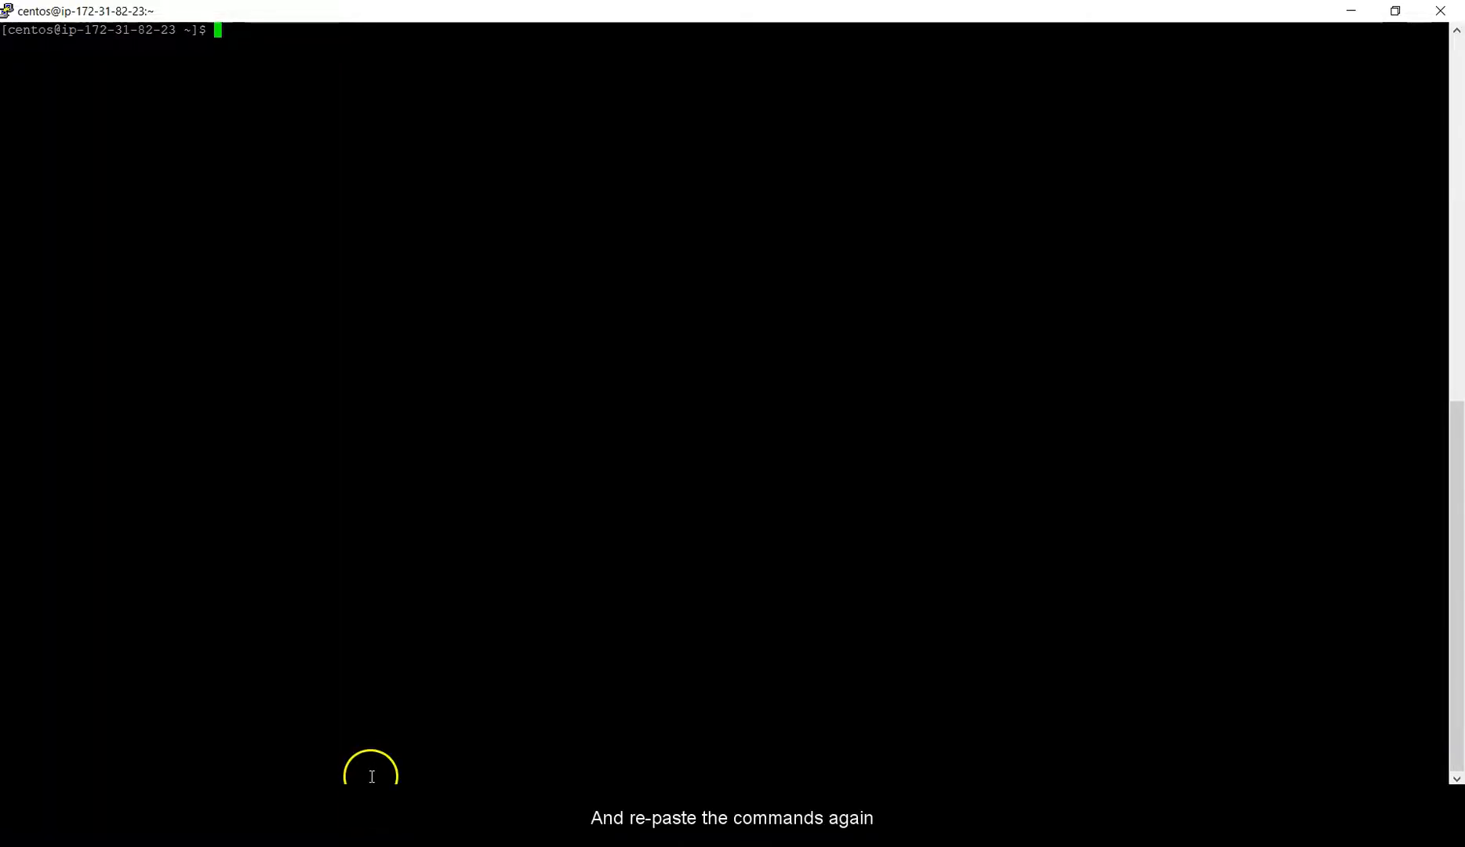
right_click(262, 330)
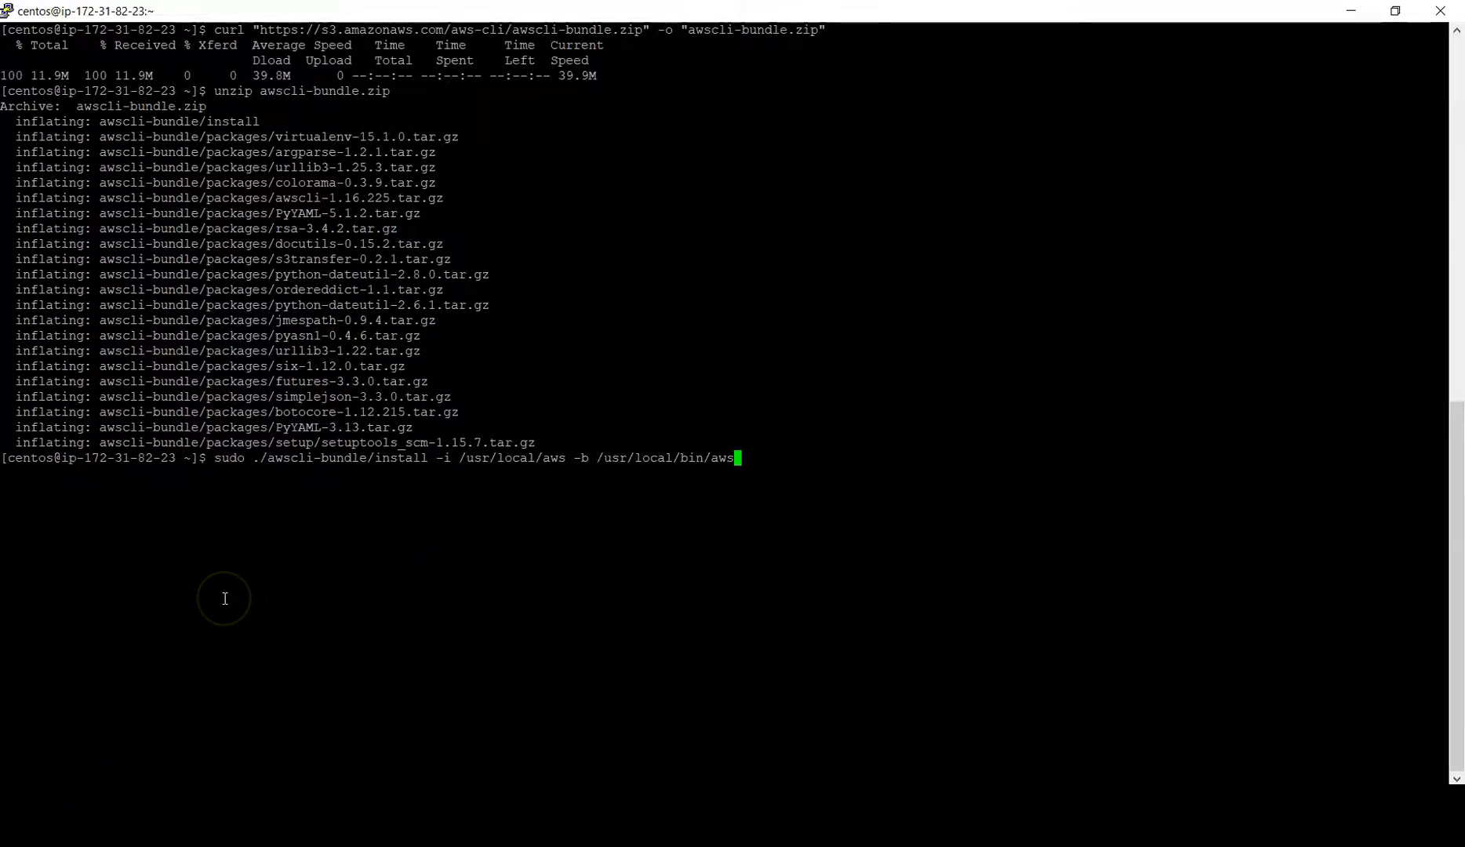
key(Return)
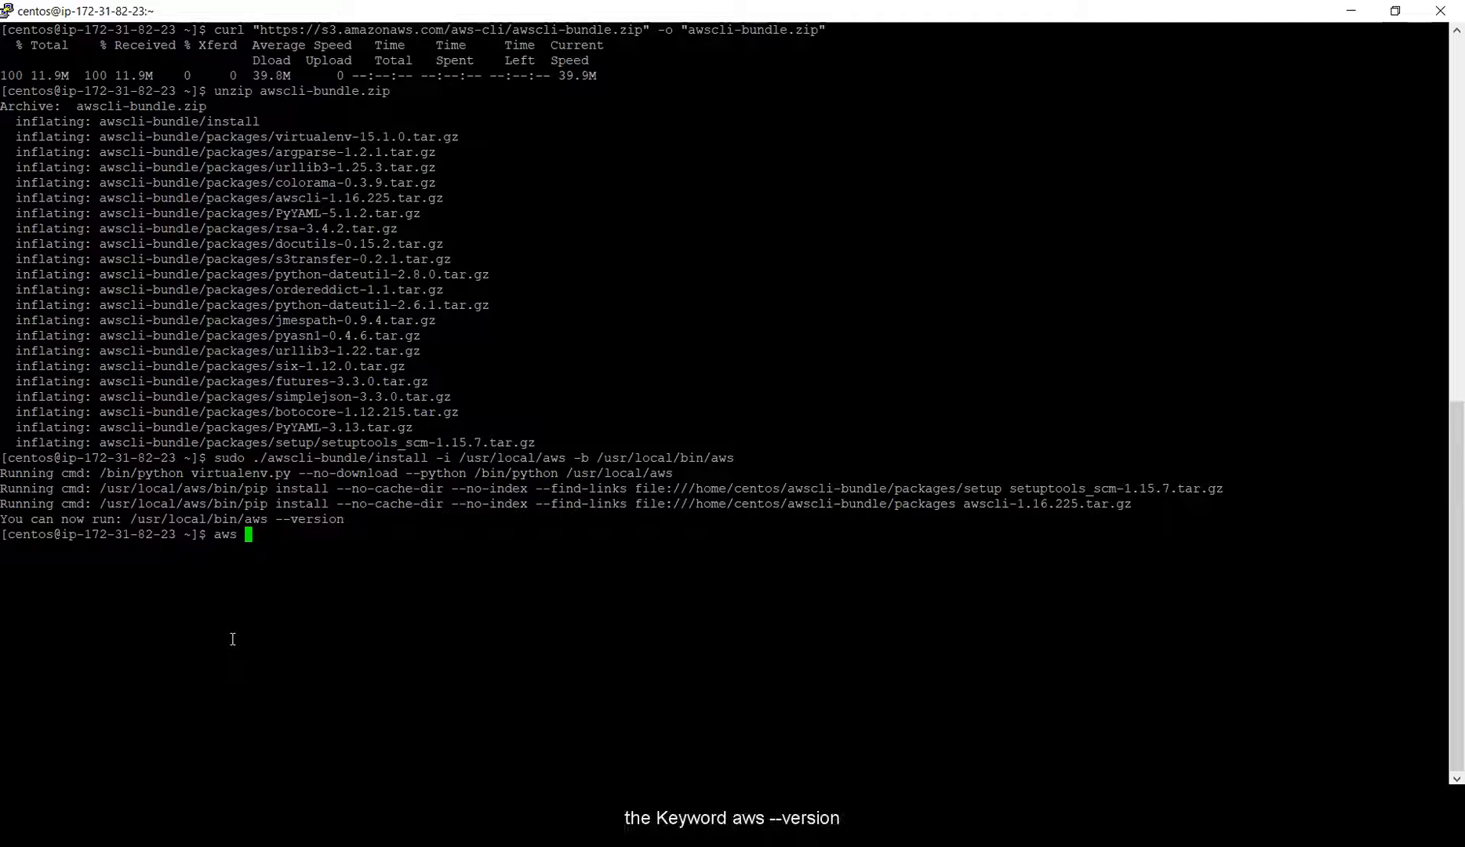
- Check the installed AWS CLI with aws --version and clear the terminal
text(--version)
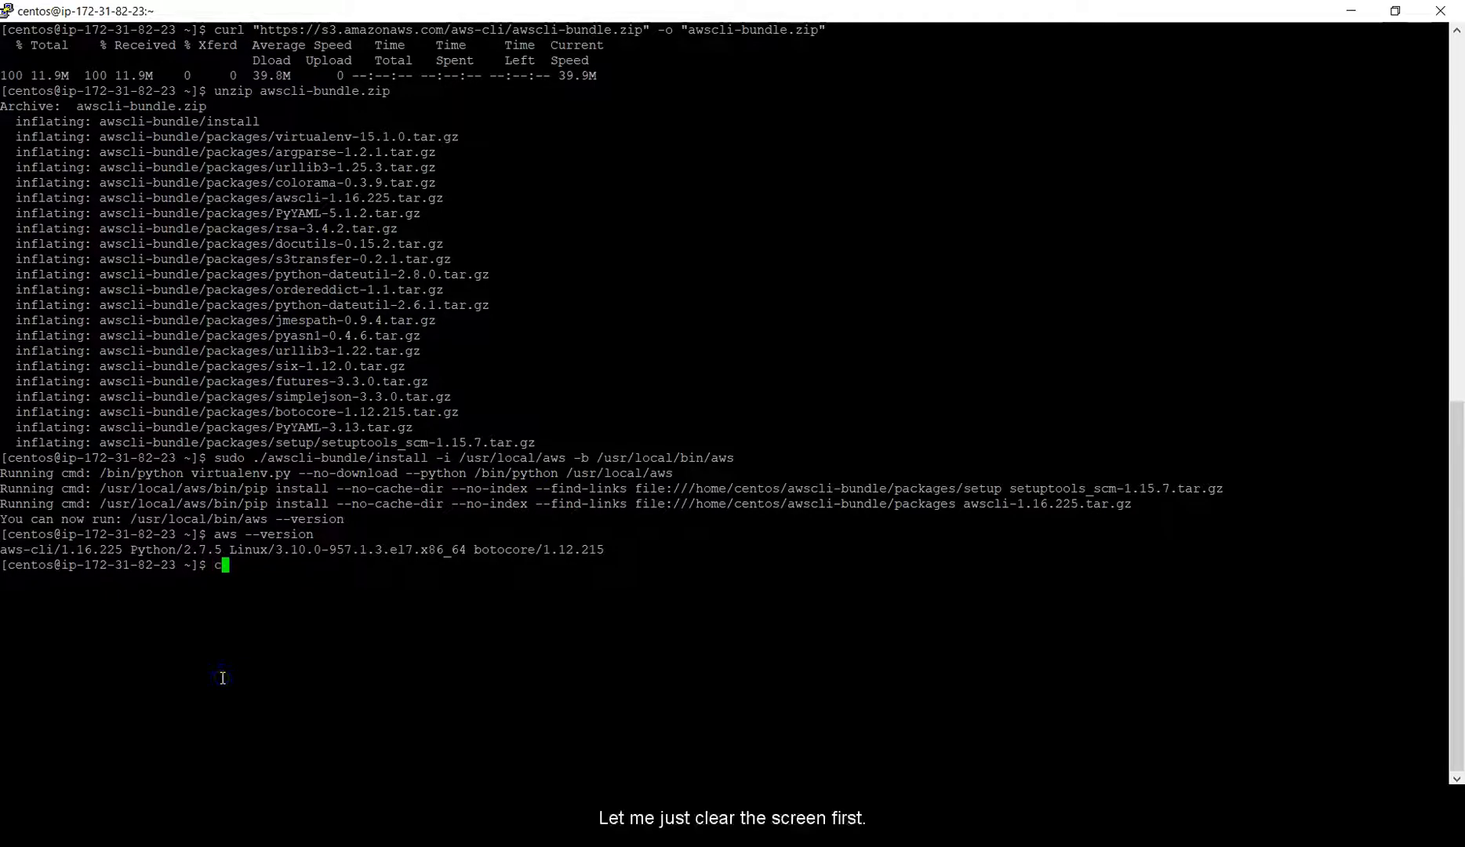
key(Return)
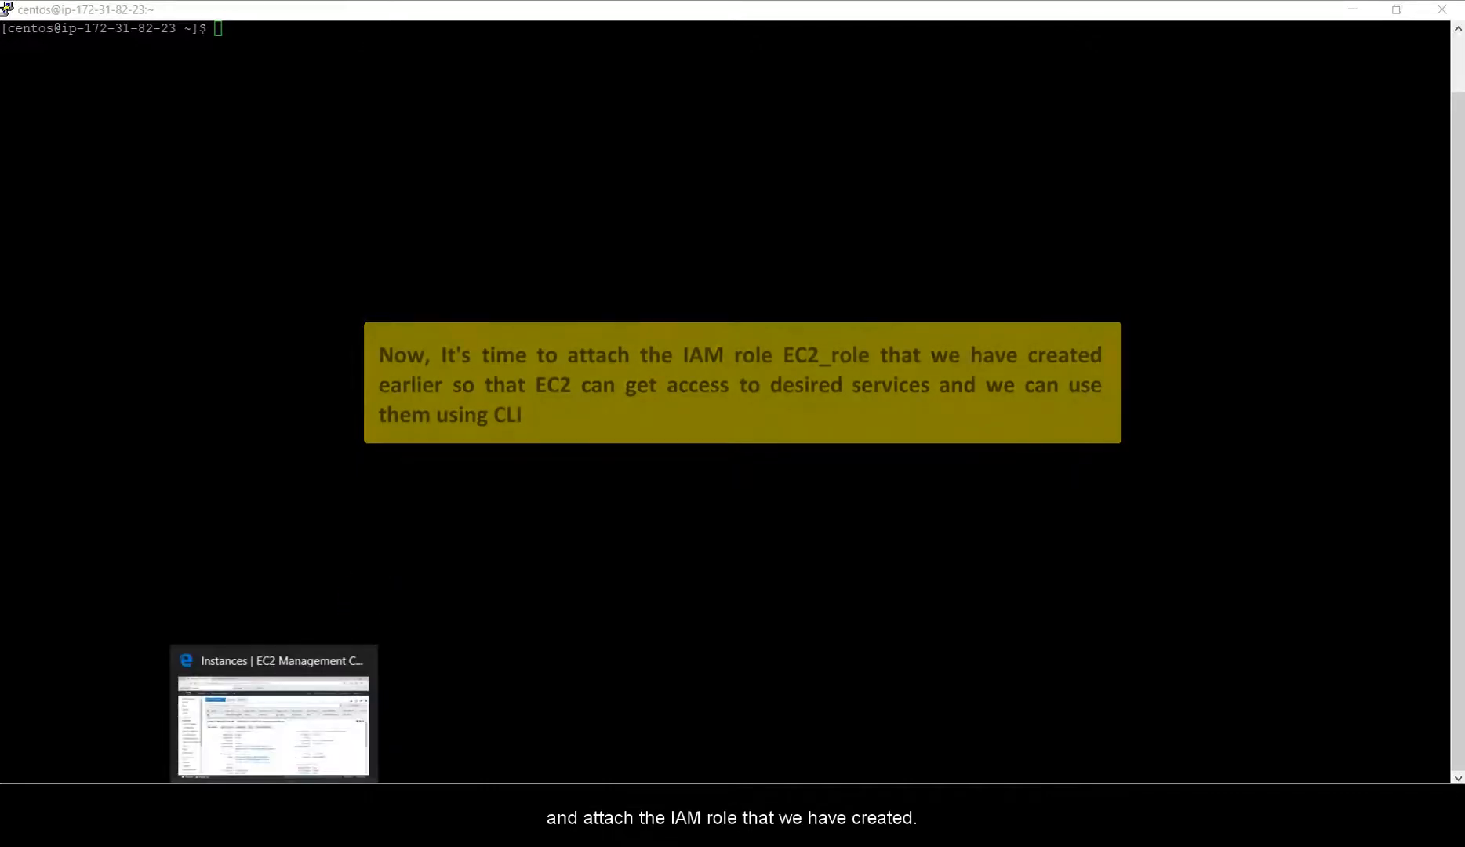
- Switch to the EC2 Management Console in the browser and attach the IAM role EC2_Role to the running t2.micro instance
click(296, 720)
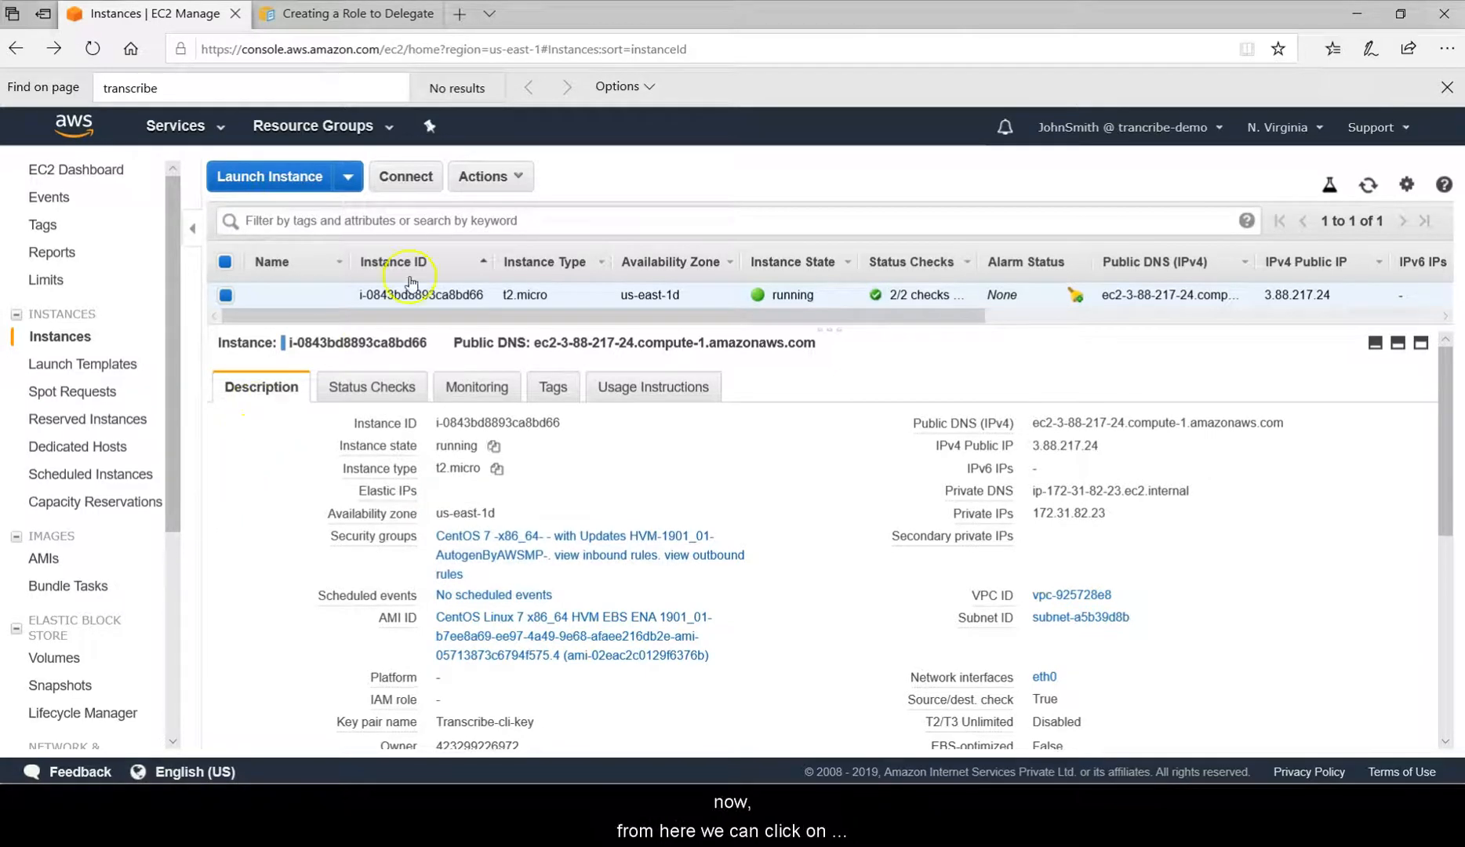
click(519, 177)
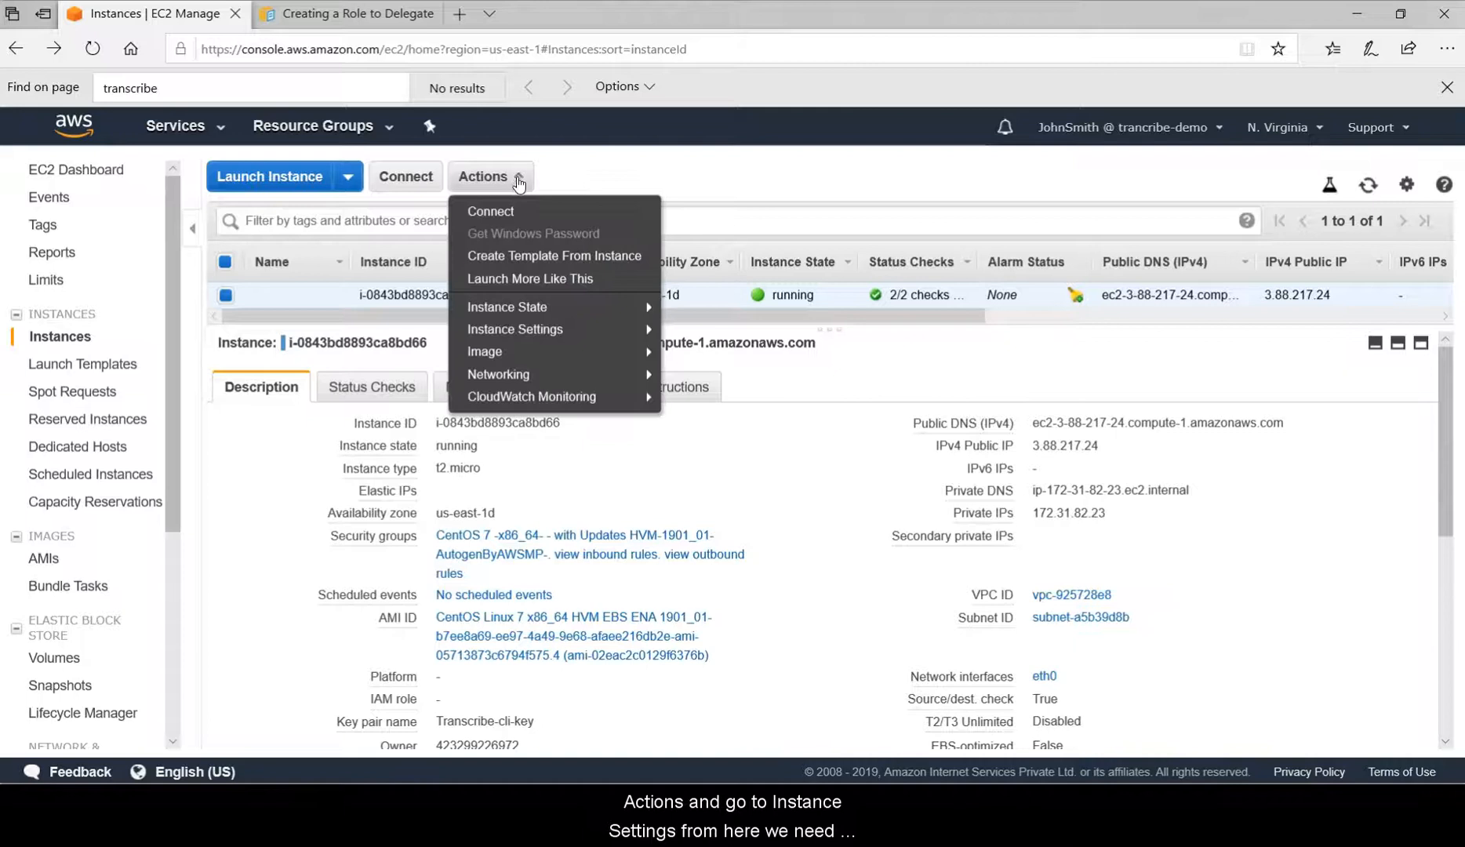
click(539, 336)
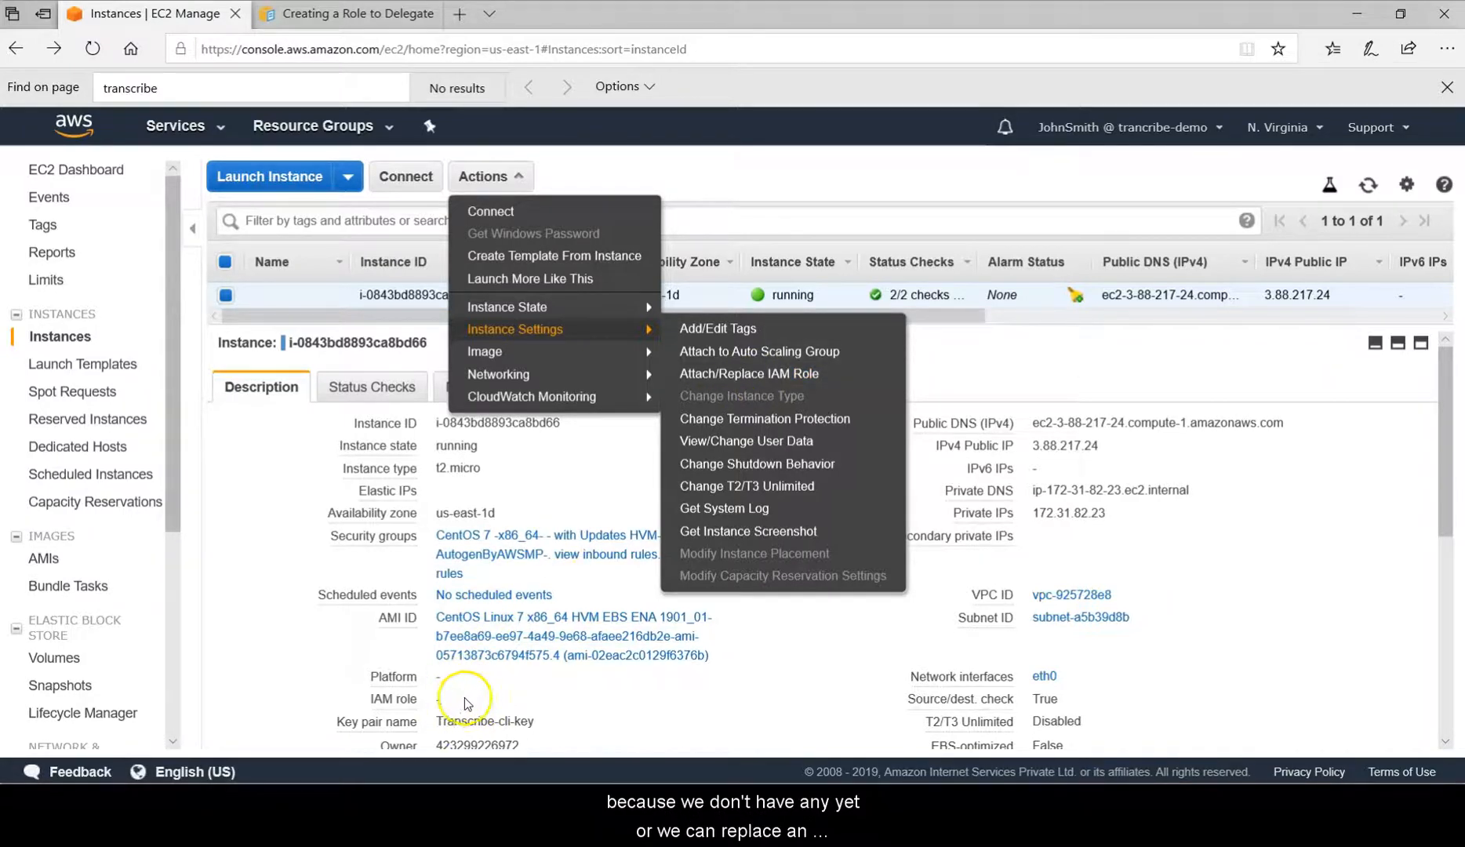
click(767, 382)
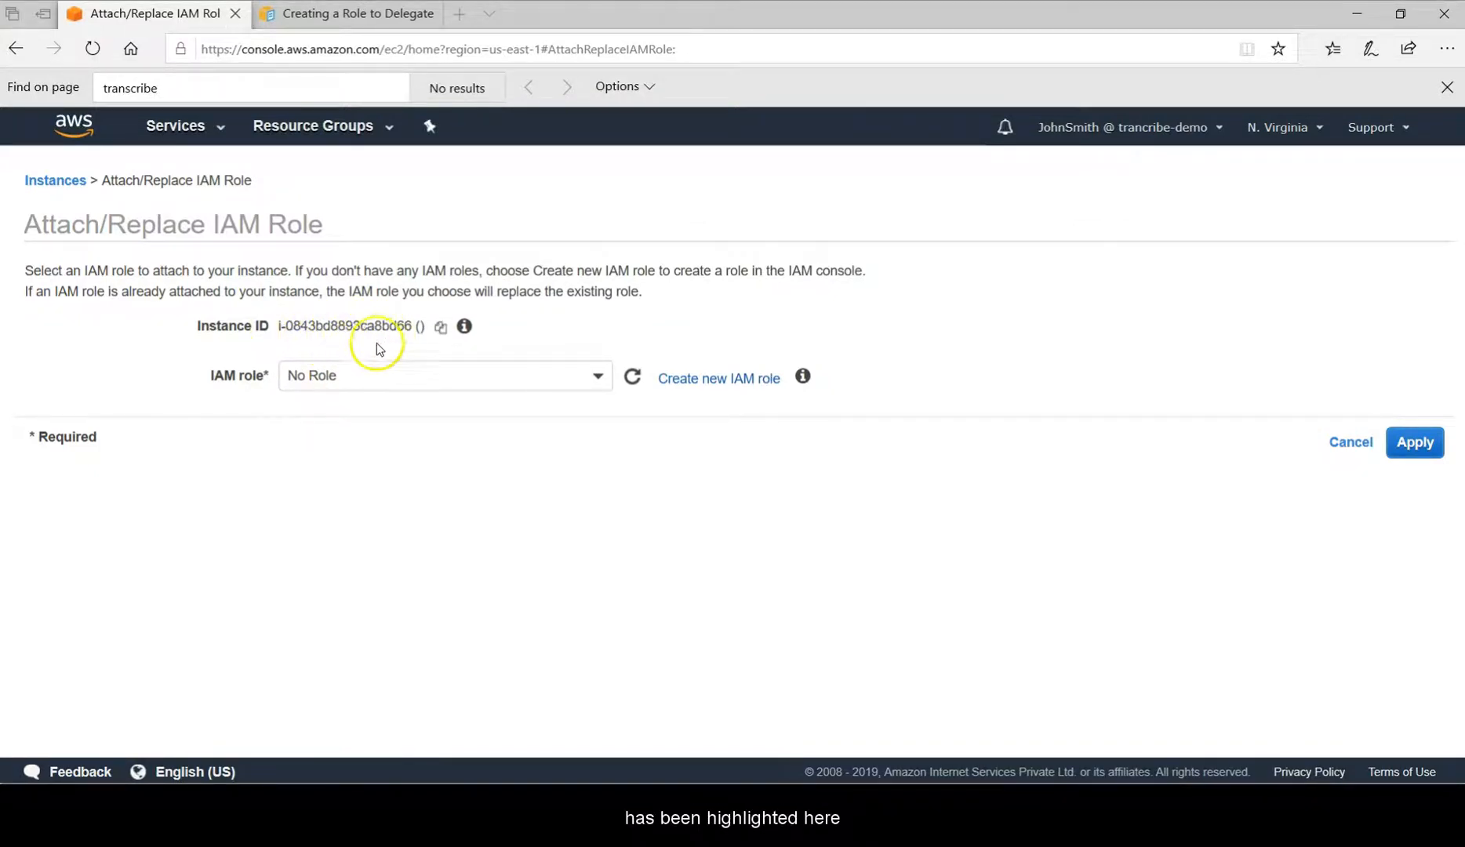
click(396, 375)
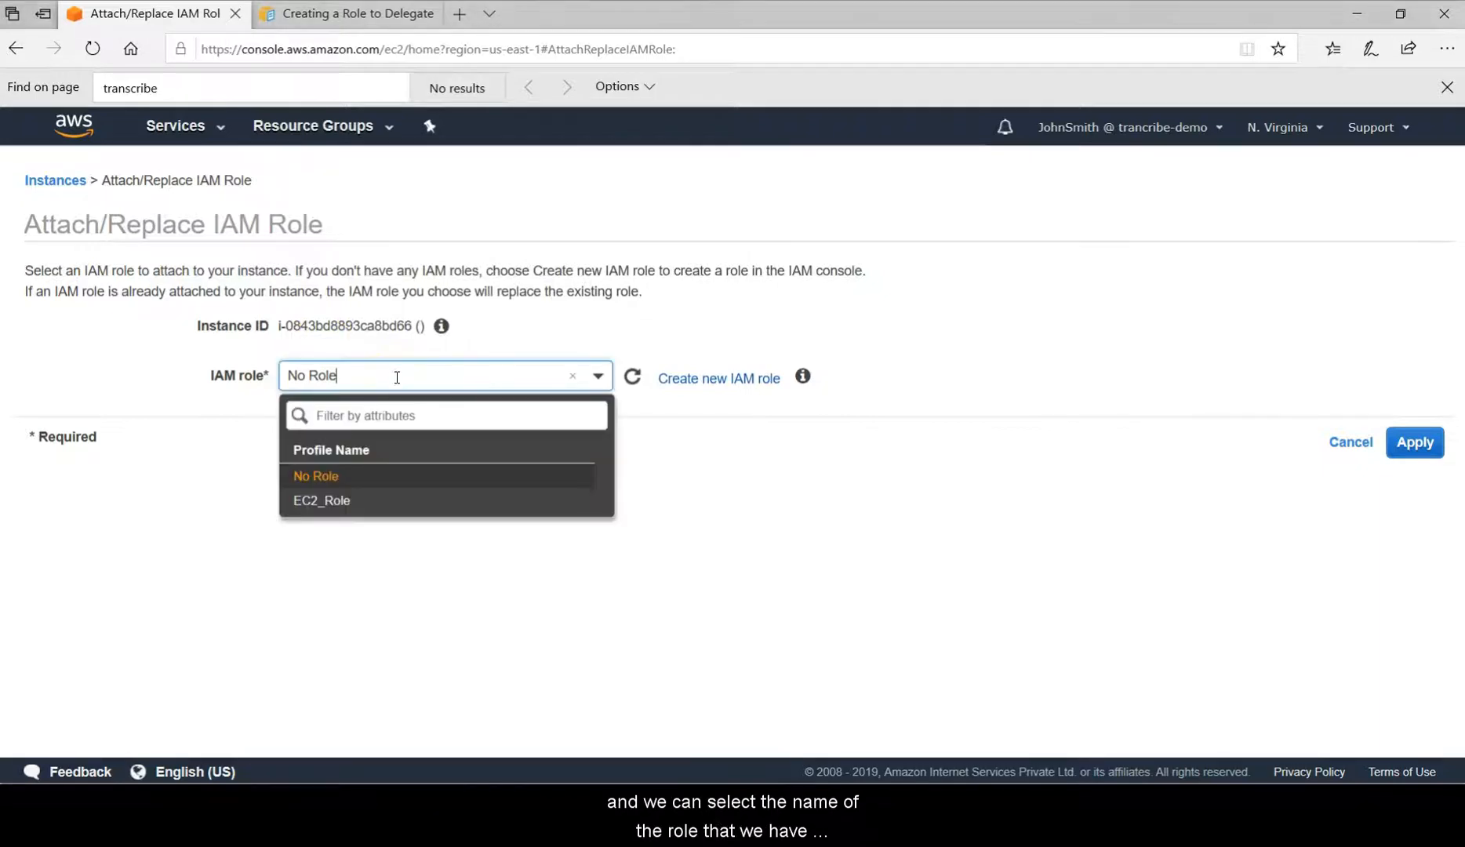
click(380, 511)
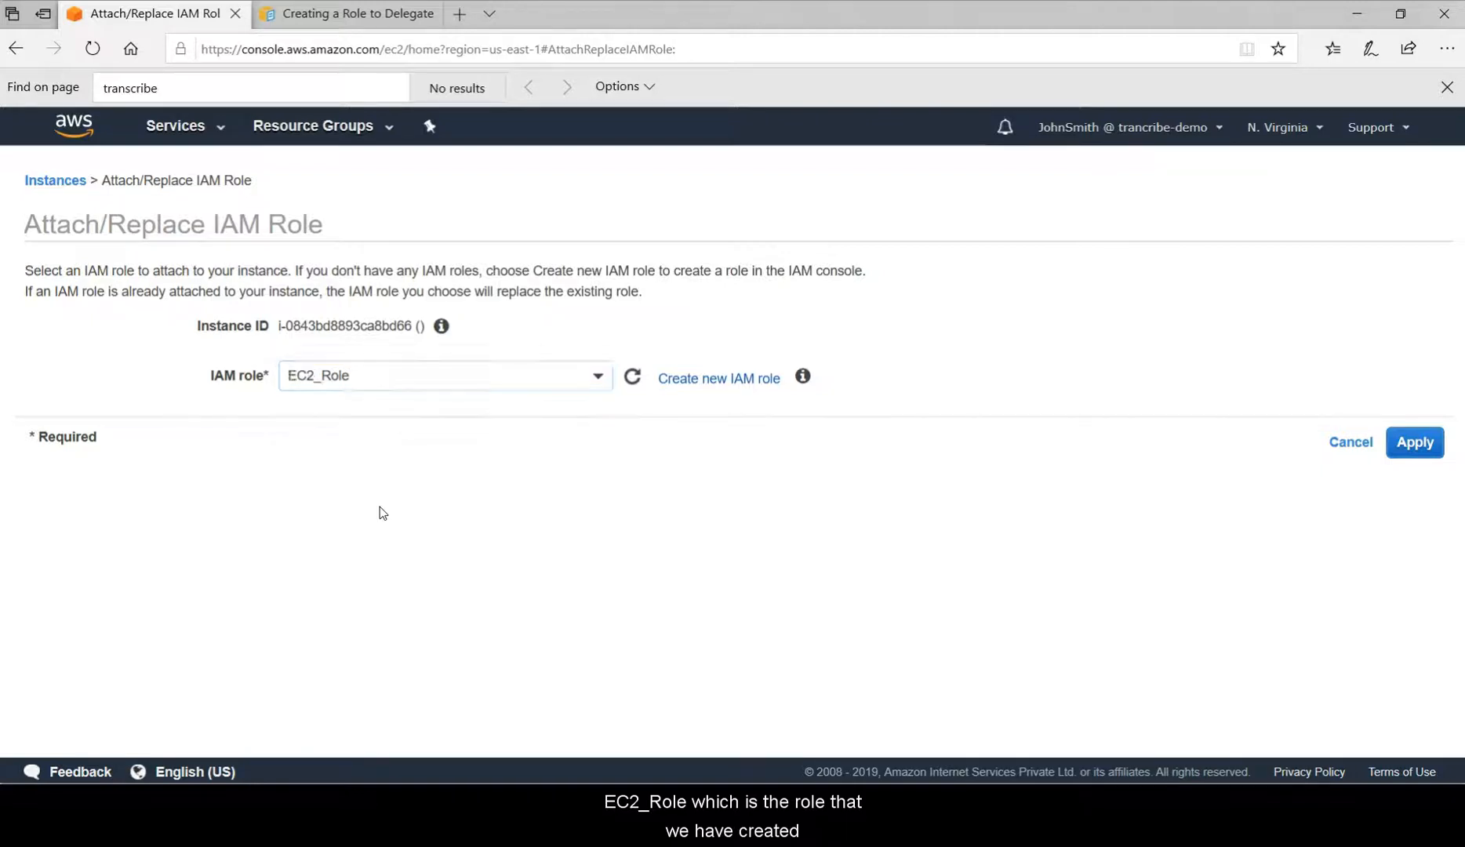
click(1417, 444)
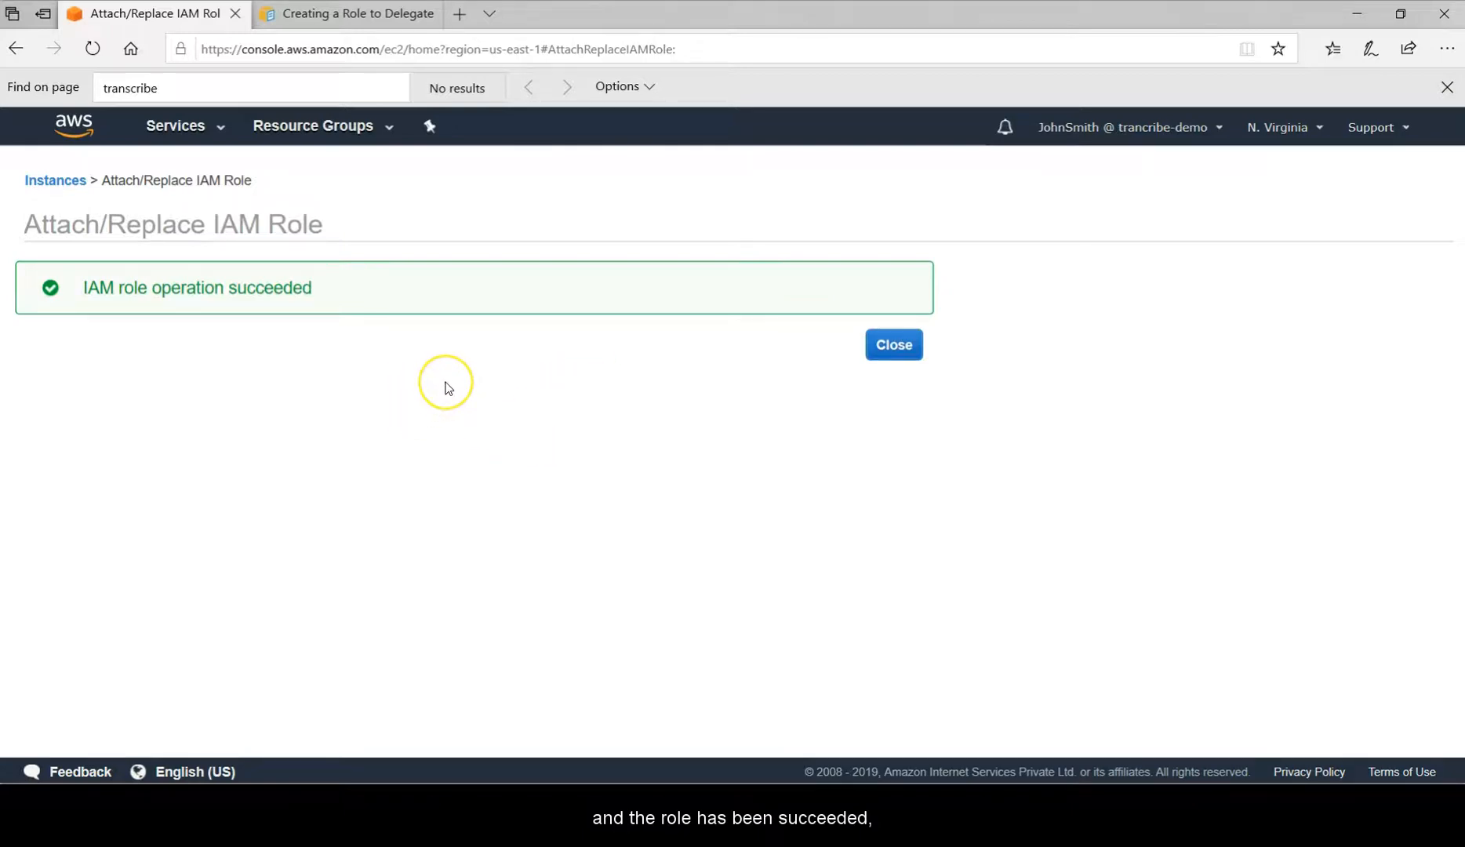
click(906, 353)
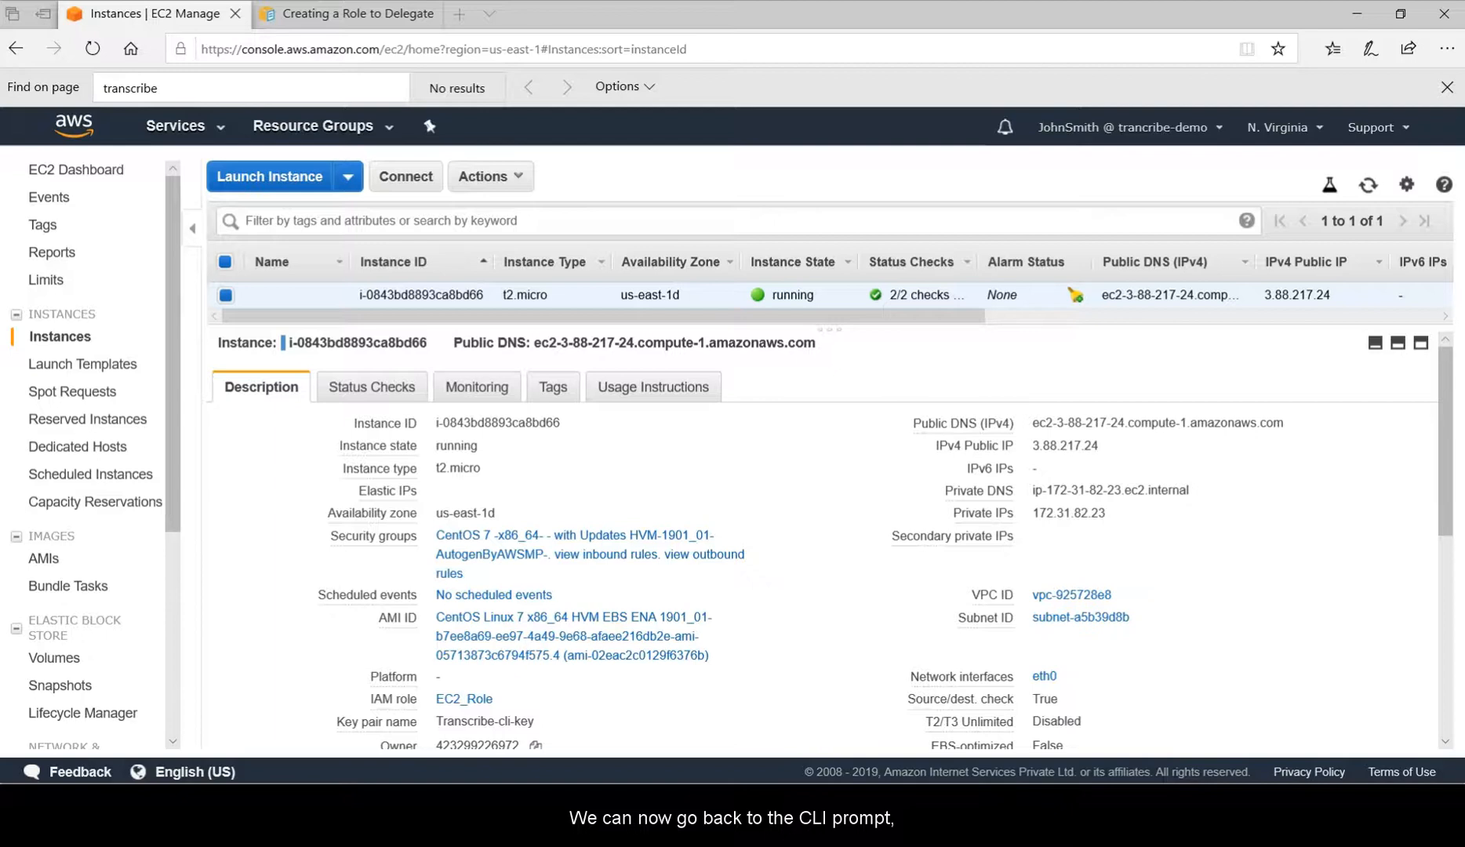
- Return to the PuTTY terminal and enter aws s3 ls to check the CLI's access to S3
key(alt+Tab)
click(403, 480)
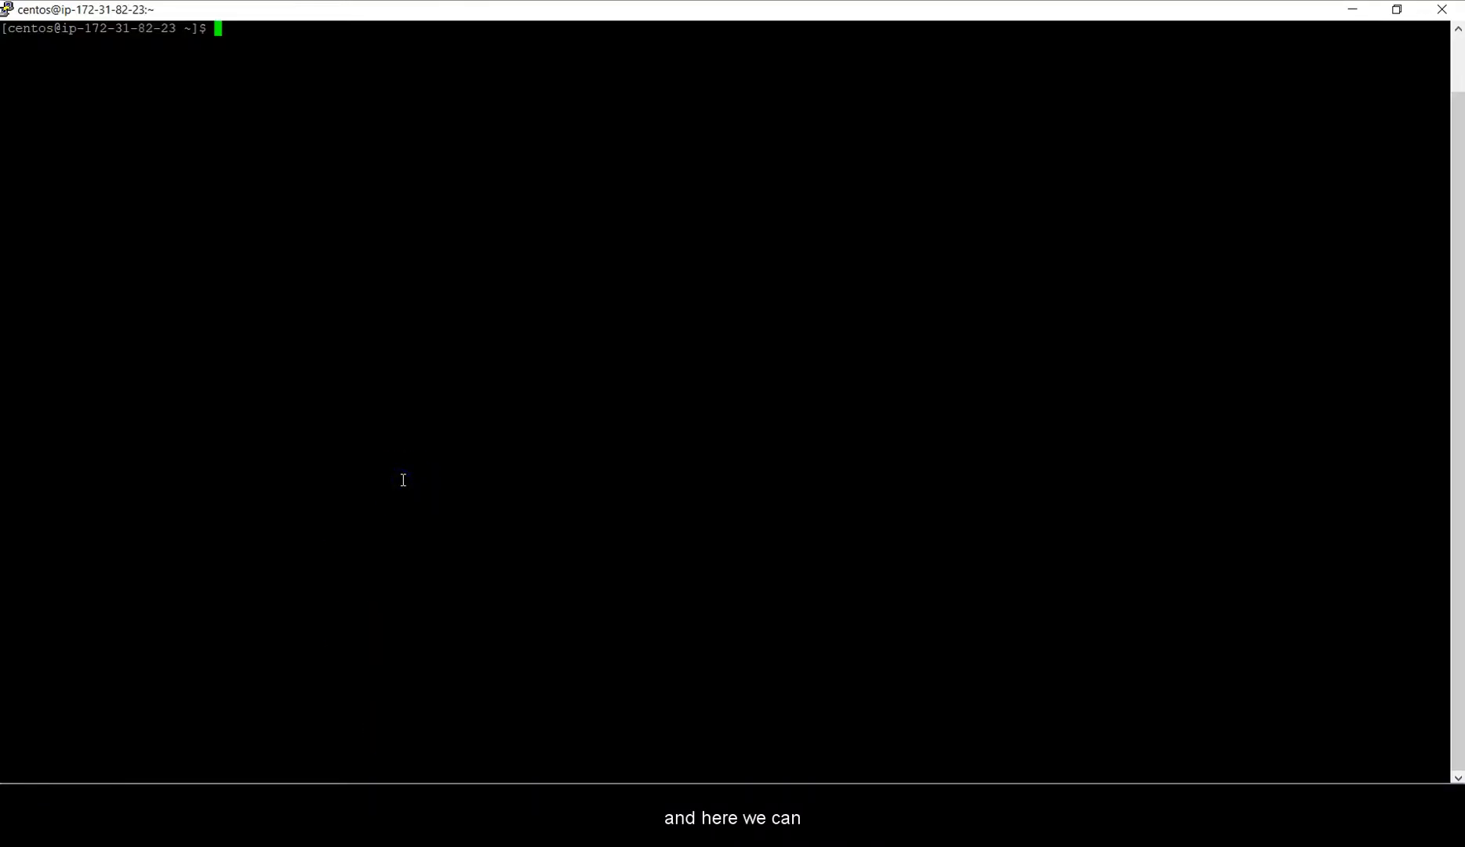
text(aws s3 ls)
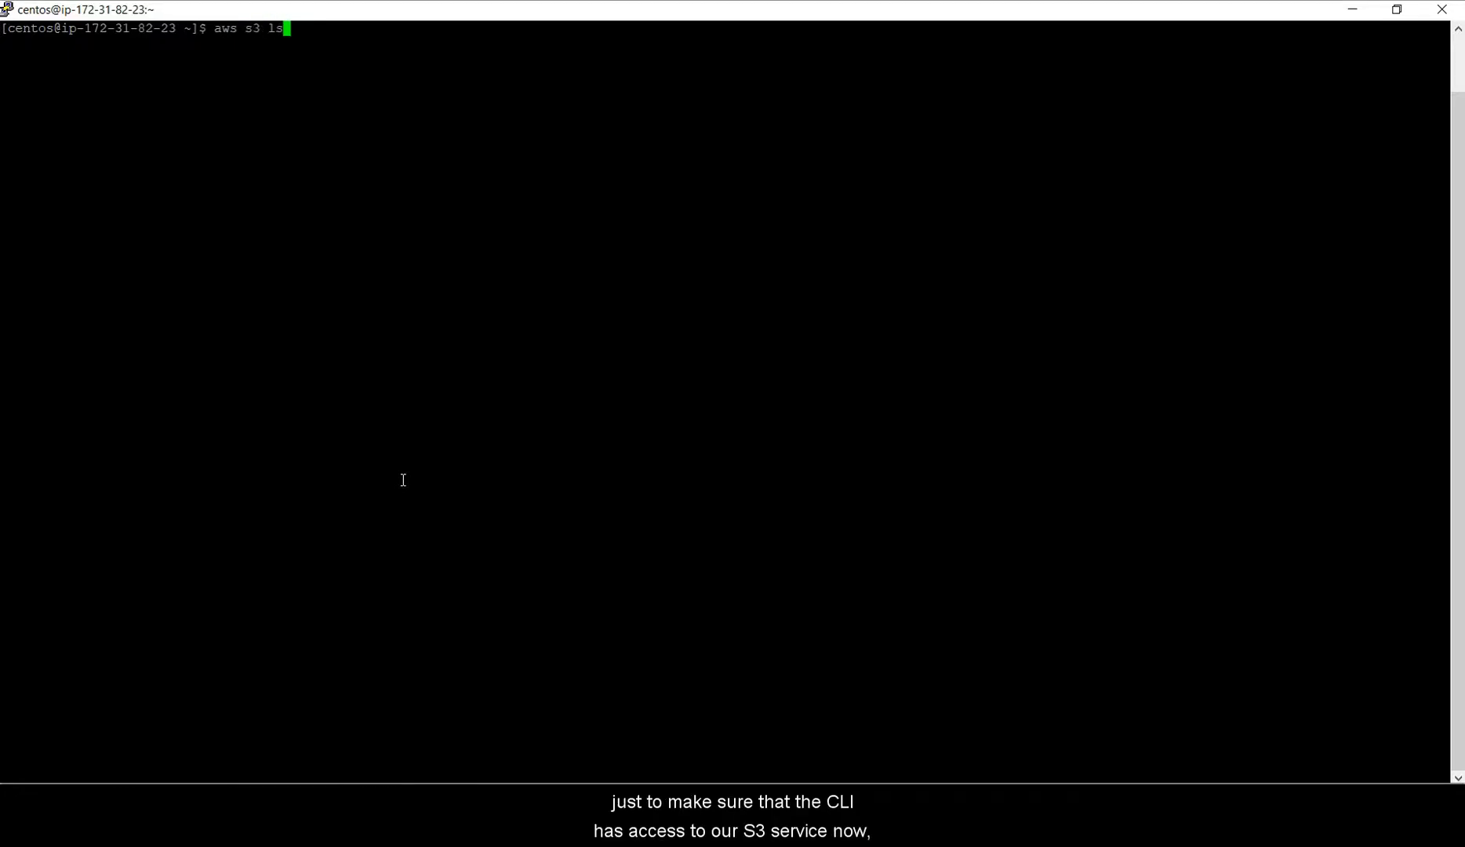